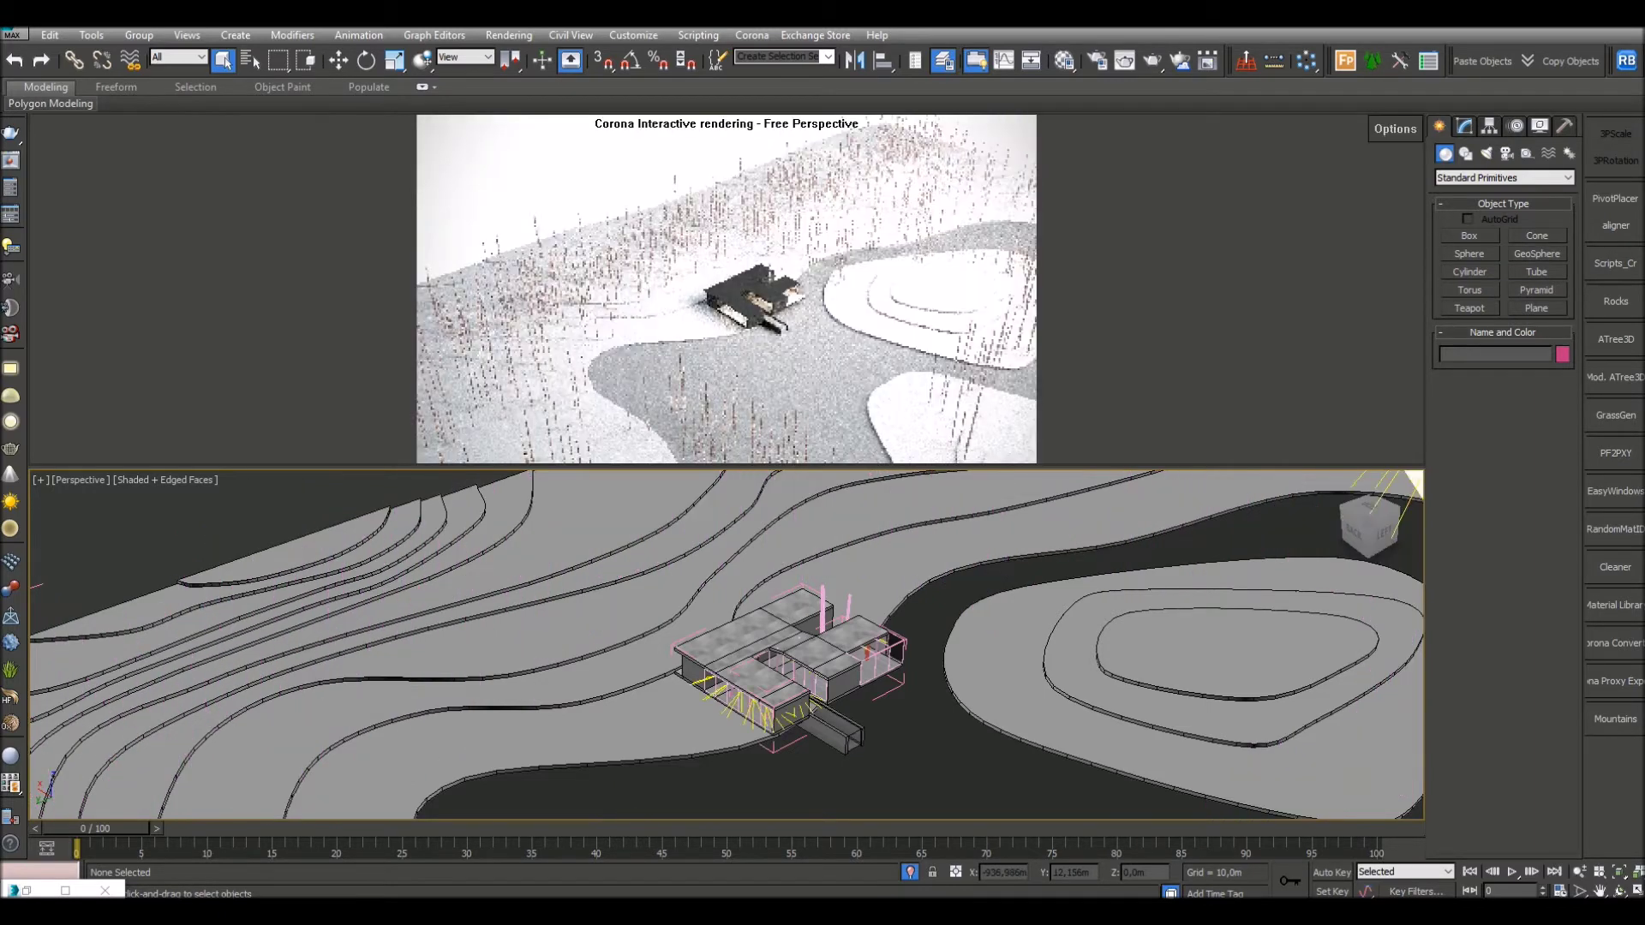
Step: Examine the terraced terrain and the house's placement on it from overhead and low angles in the interactive render
middle_click_drag(761, 656, 727, 645)
middle_click_drag(858, 599, 754, 588, "alt")
scroll(859, 612, "down", 4)
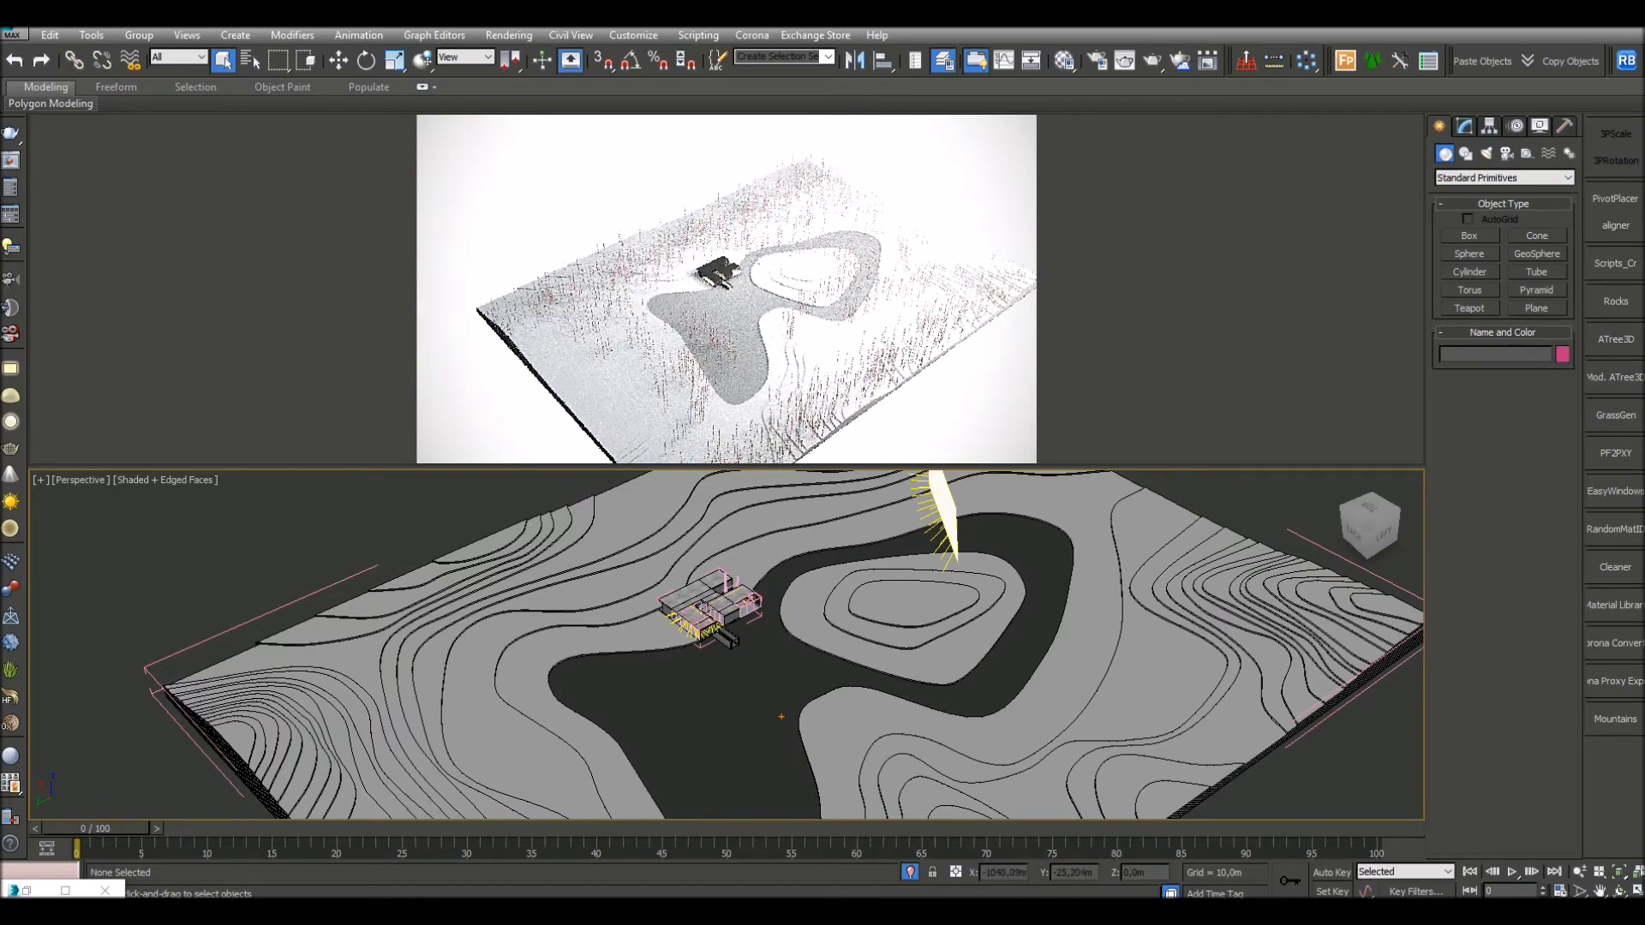
scroll(703, 599, "up", 2)
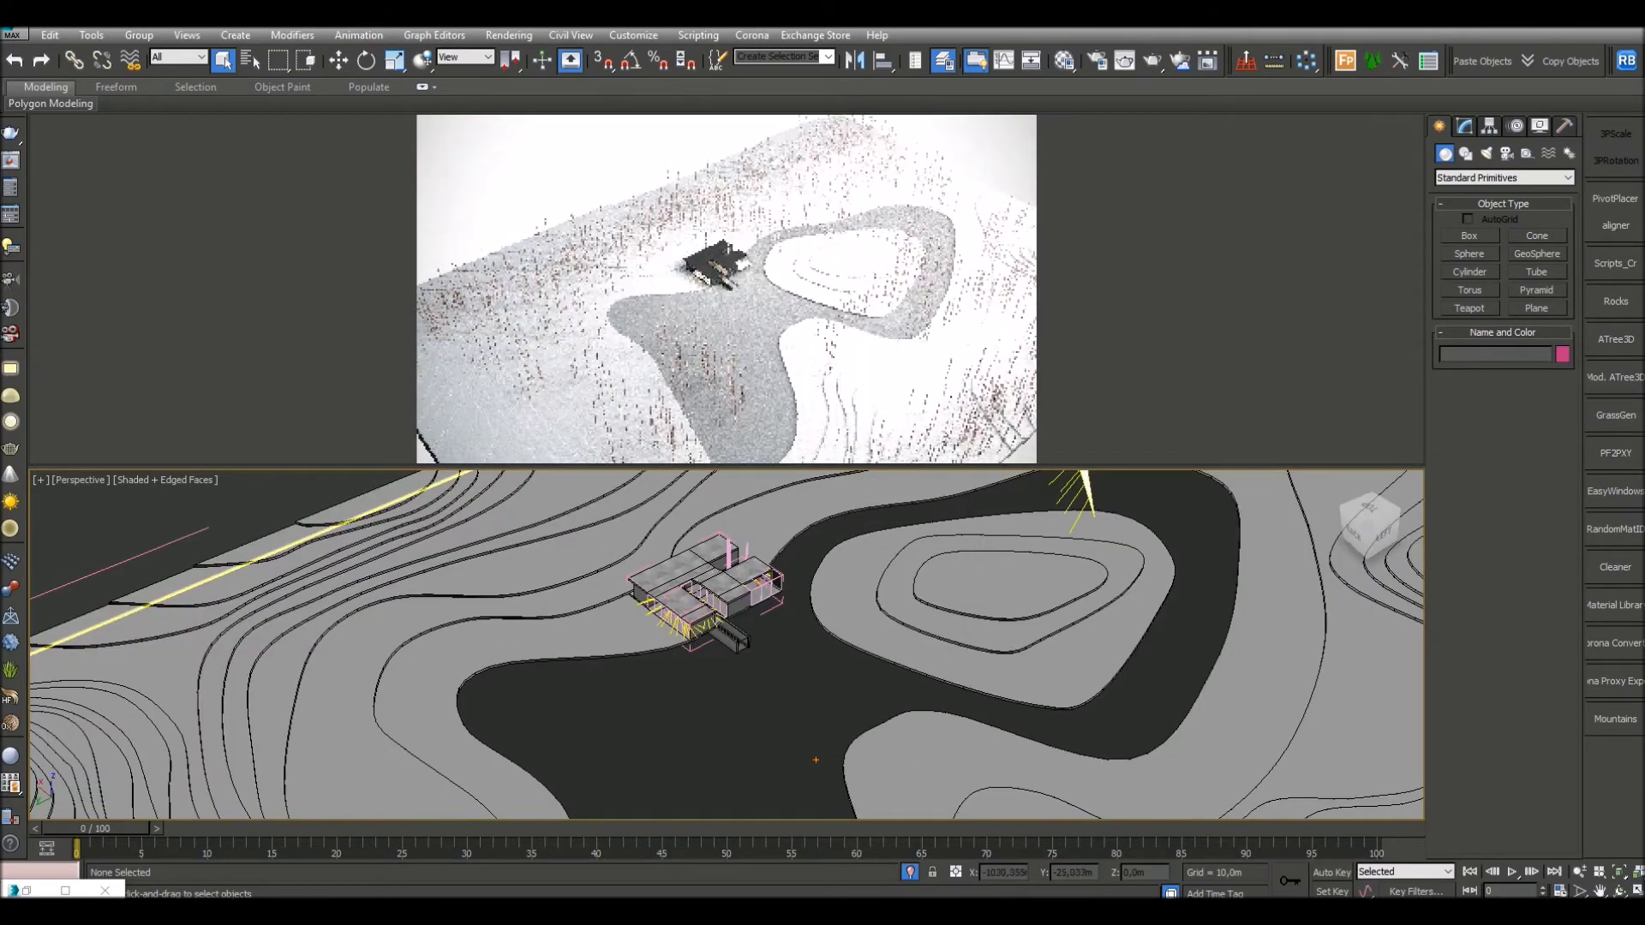
middle_click_drag(816, 760, 972, 758, "alt")
scroll(742, 651, "up", 3)
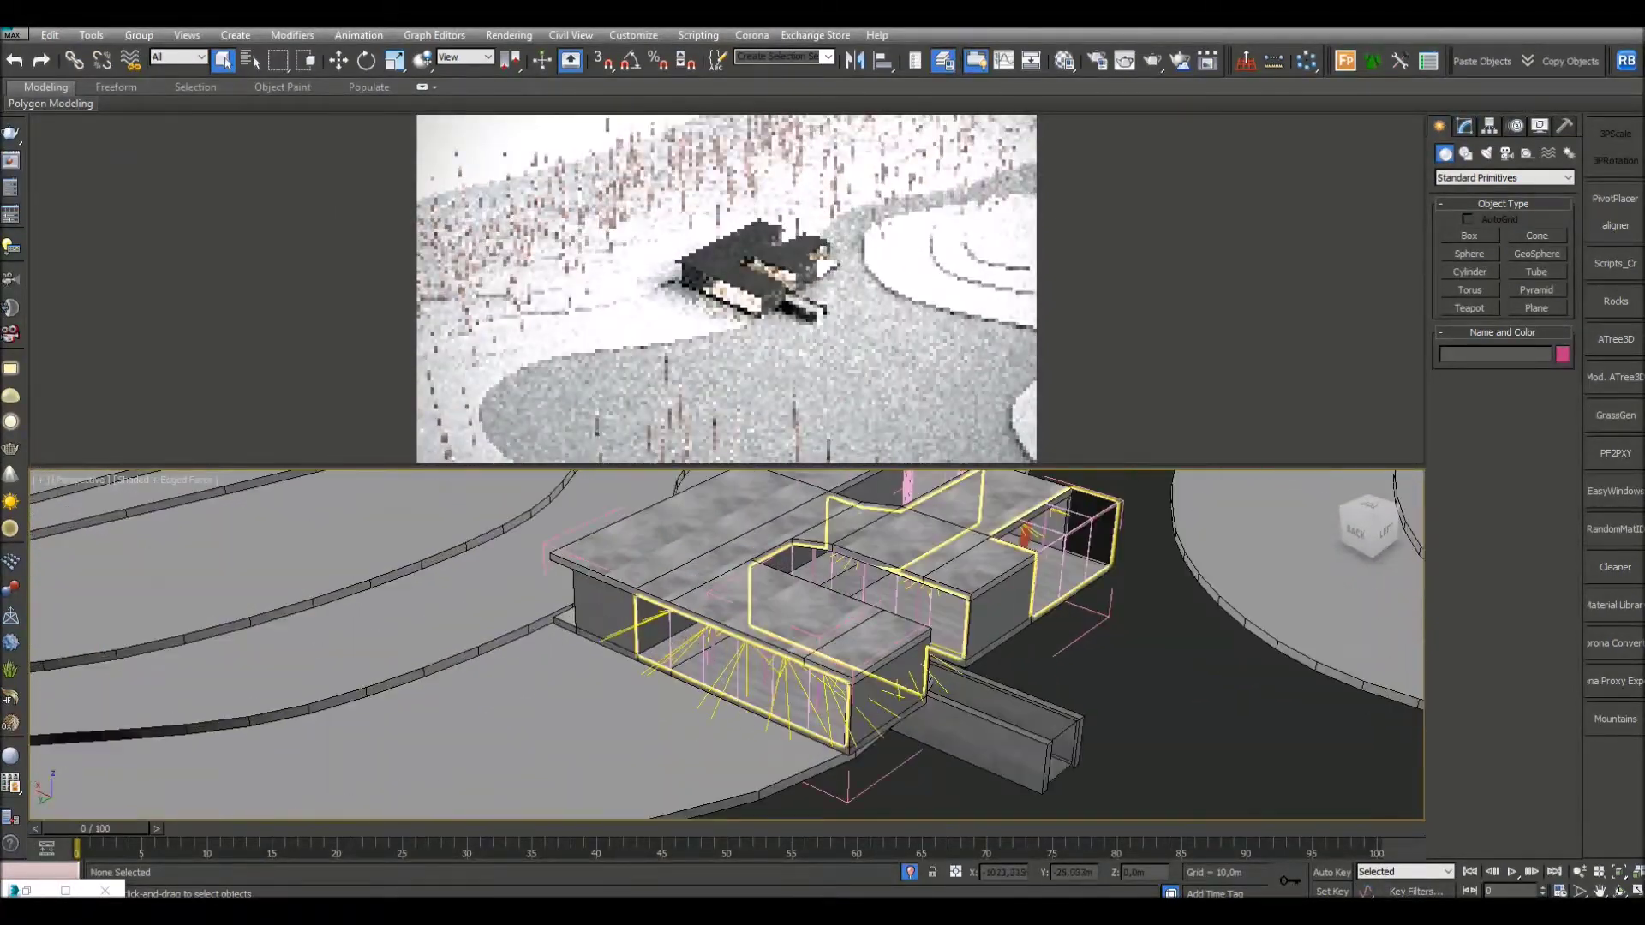
middle_click_drag(823, 685, 789, 681)
middle_click_drag(685, 686, 694, 612, "alt")
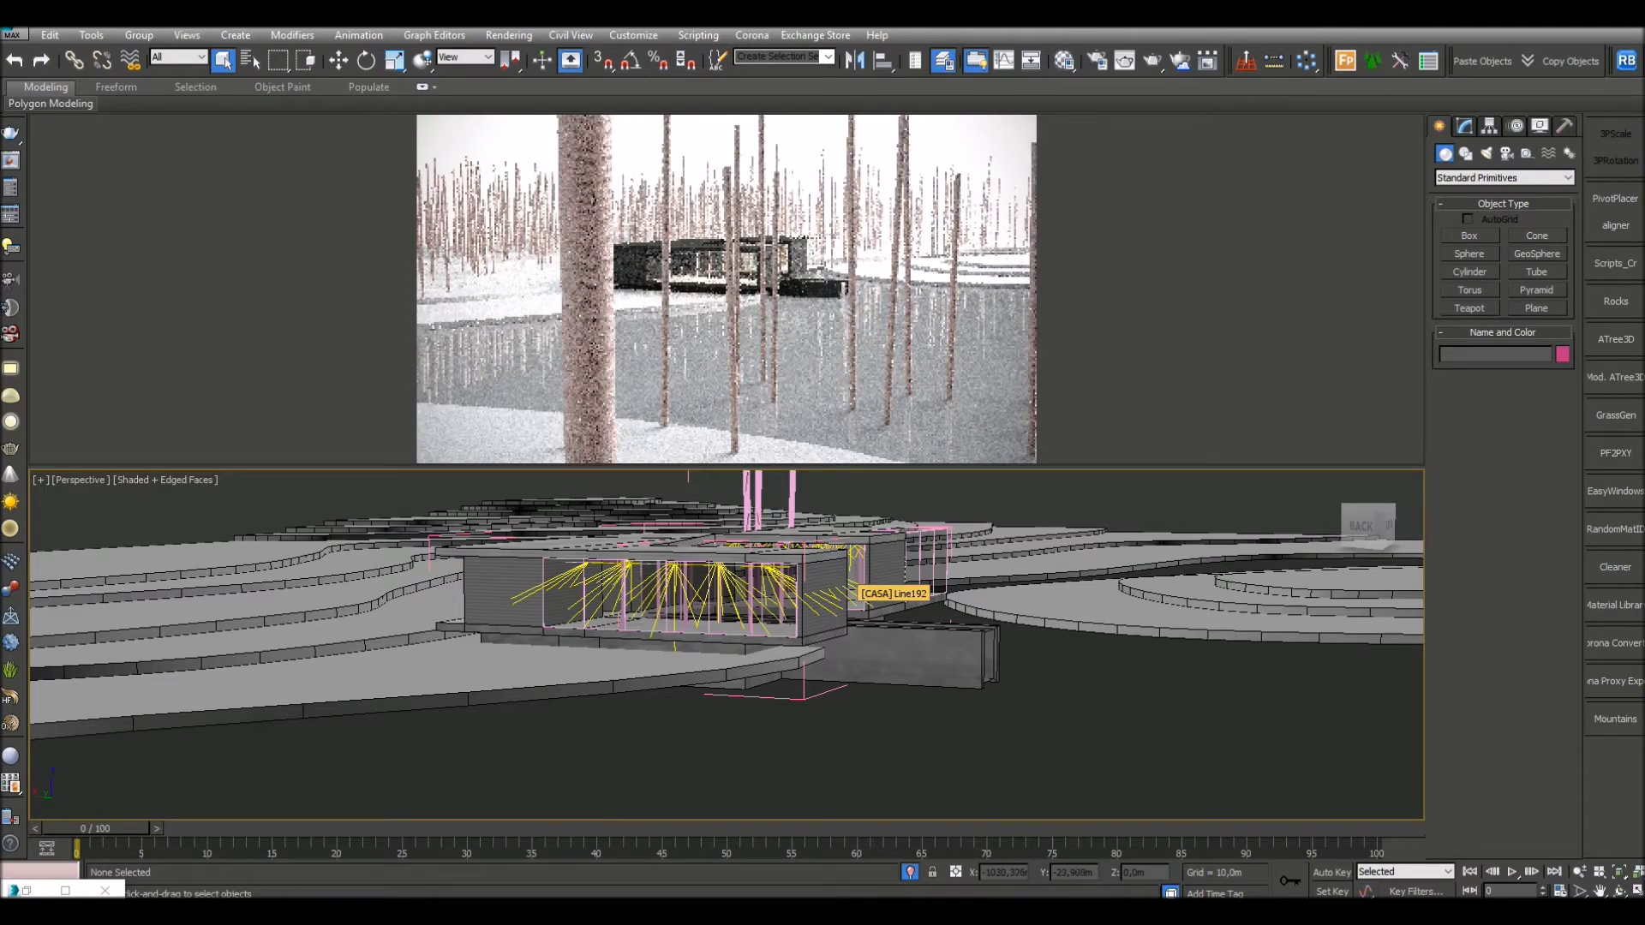
middle_click_drag(856, 579, 531, 669, "alt")
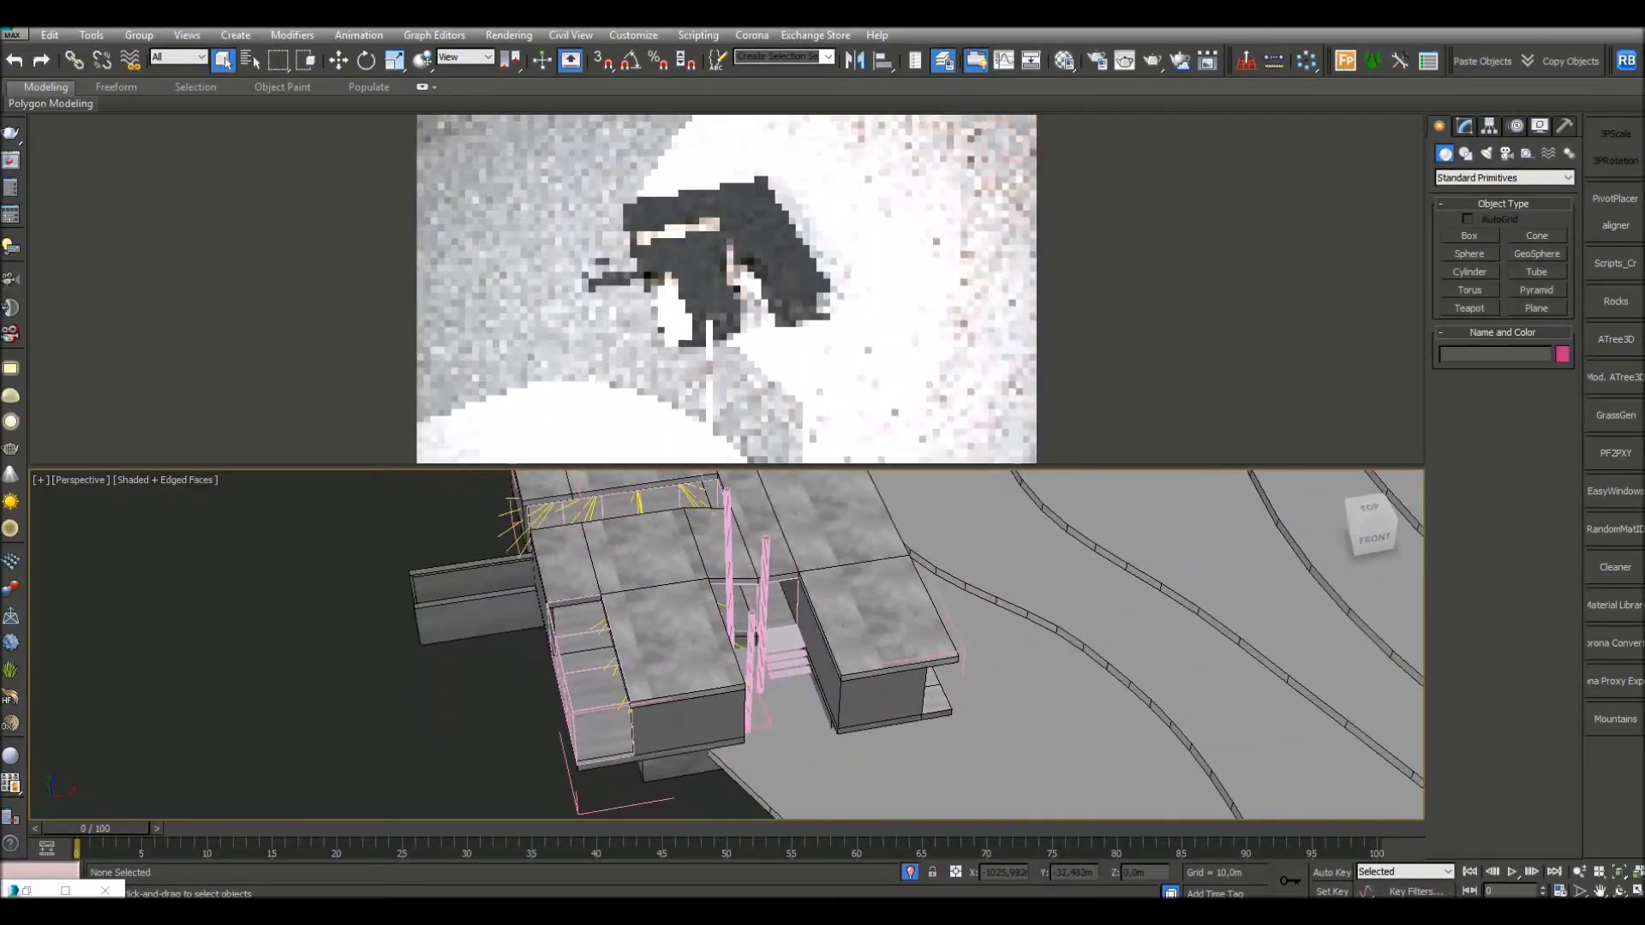
scroll(727, 644, "down", 5)
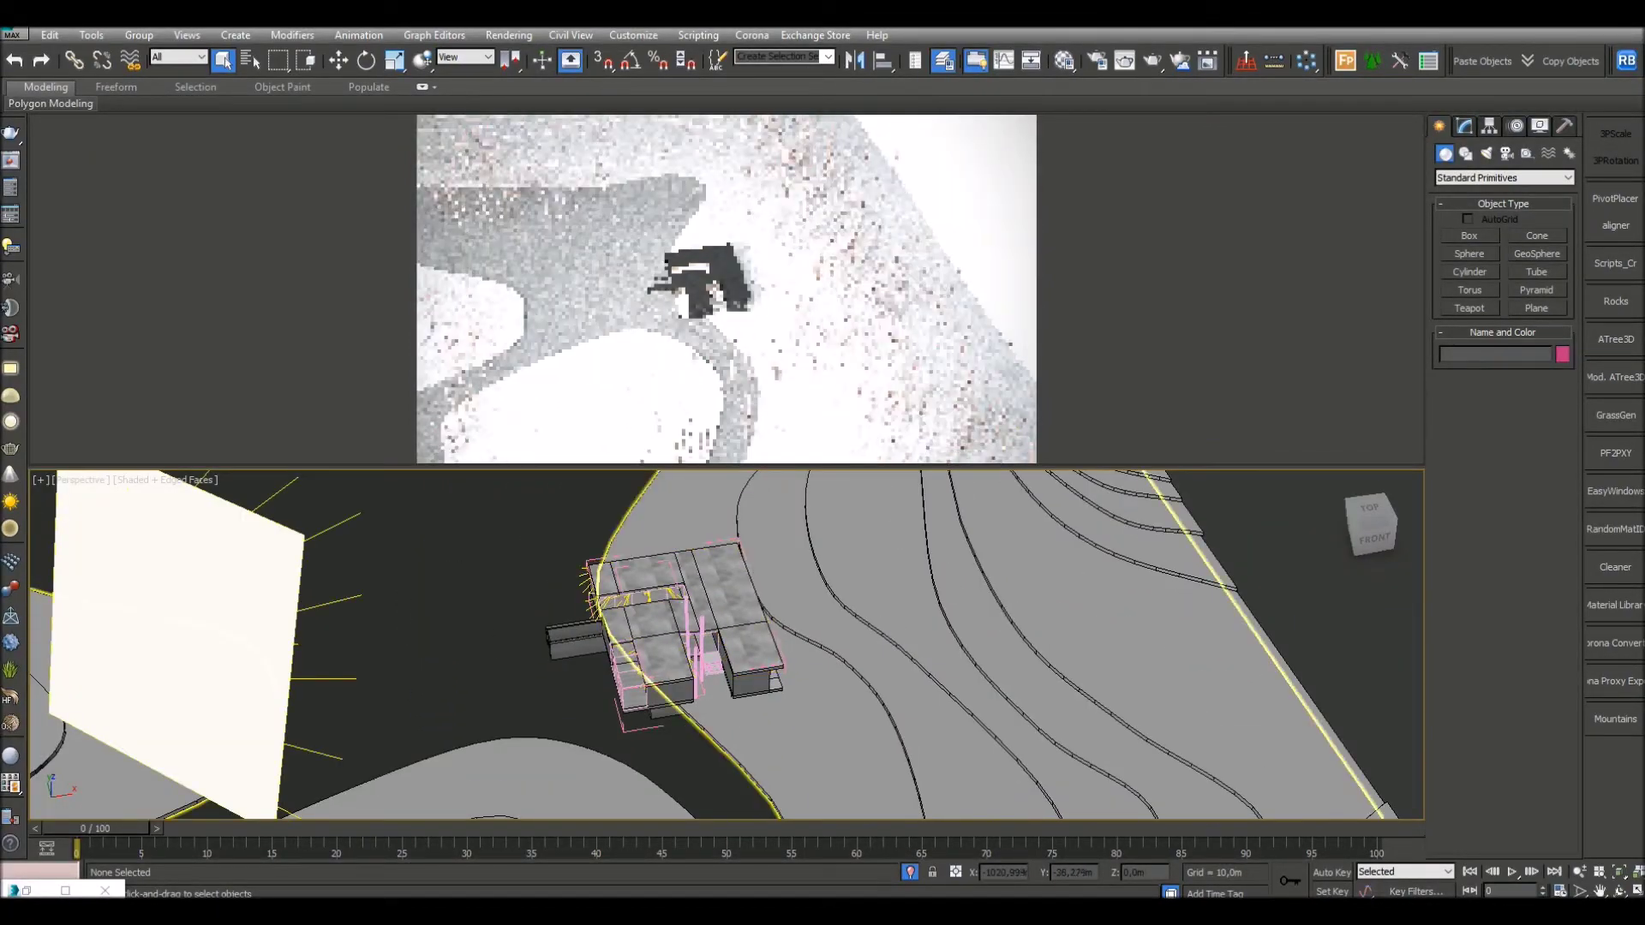
middle_click_drag(726, 644, 613, 595, "alt")
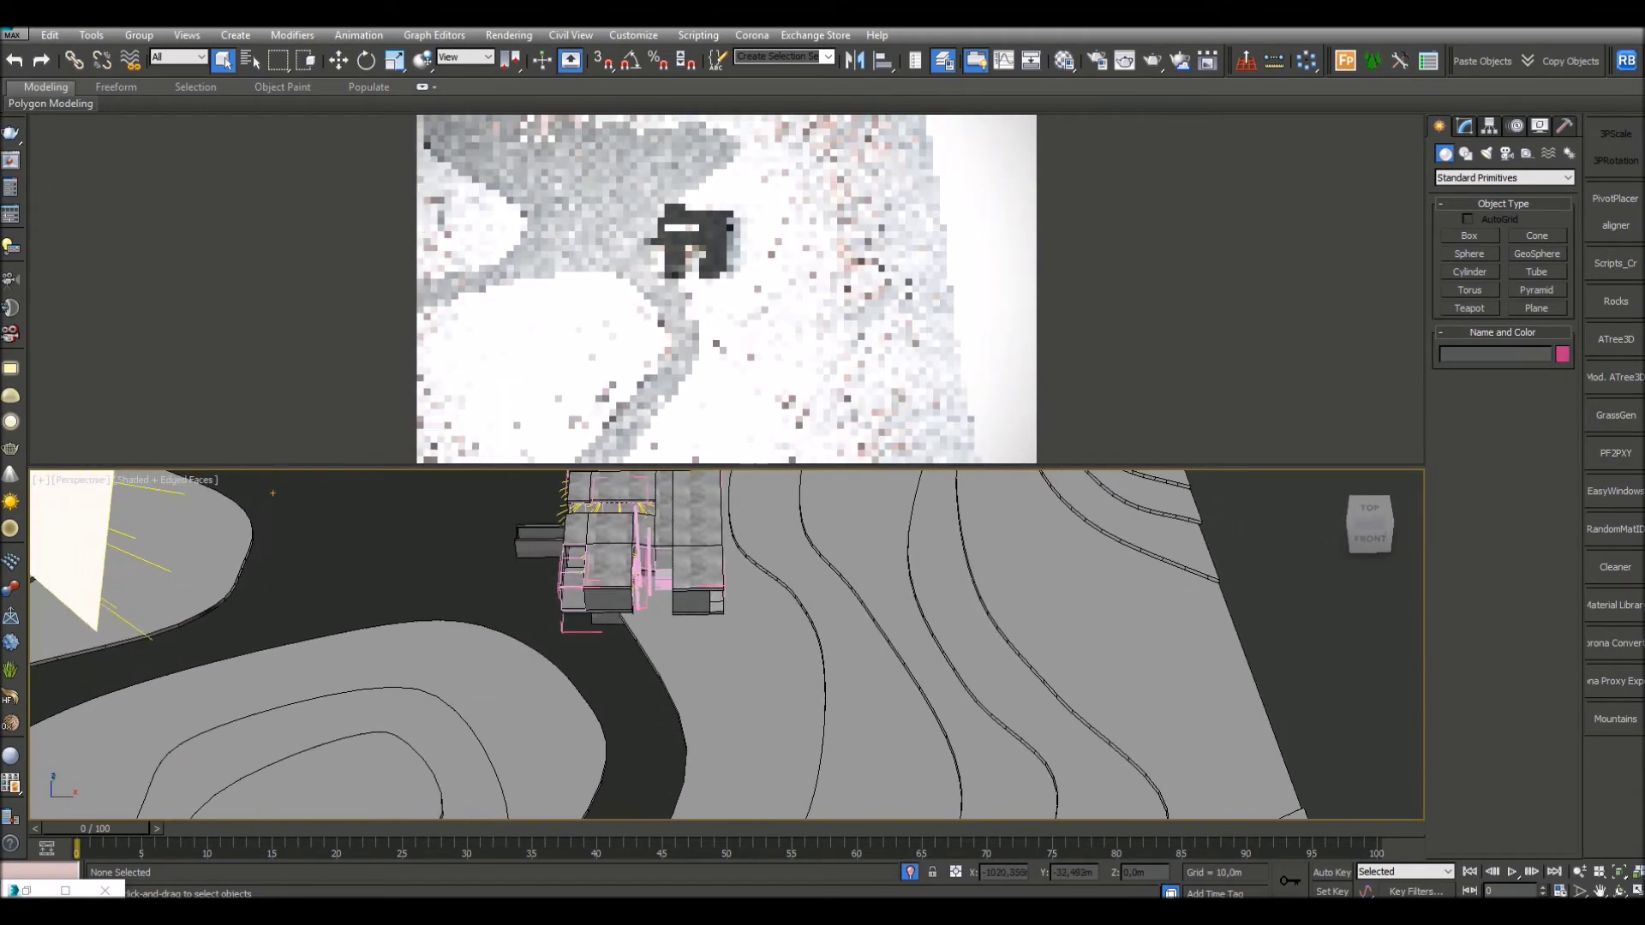
Step: Examine the house's front blocks, entrance ramp and glazed openings up close in the interactive render
scroll(644, 572, "up", 5)
scroll(644, 573, "up", 4)
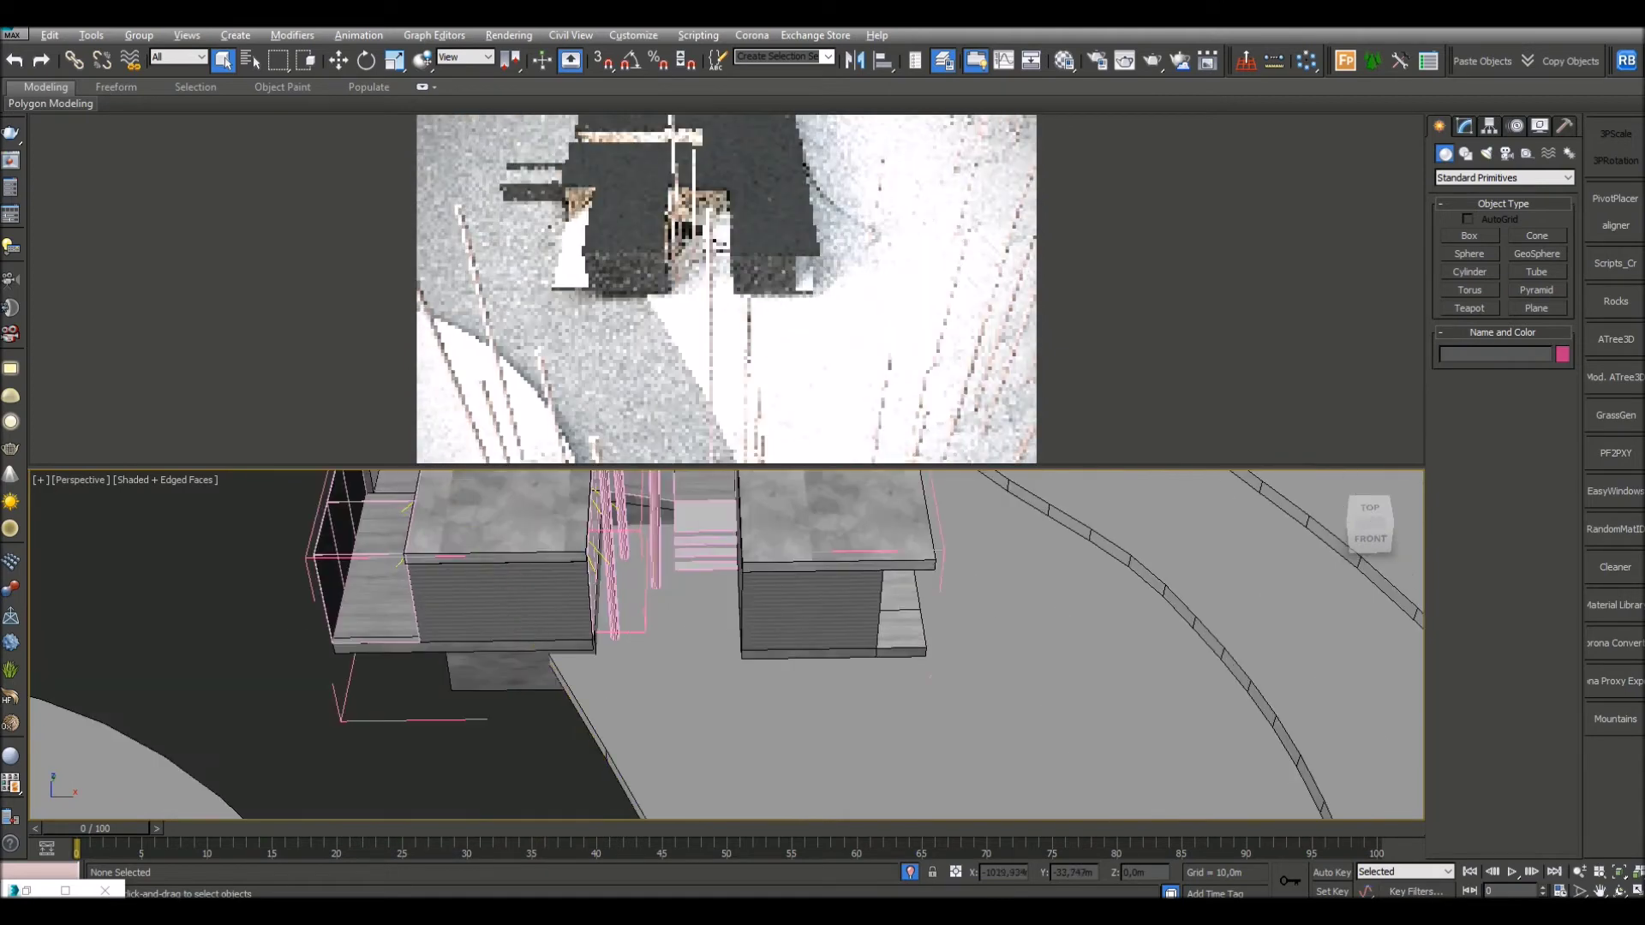
mouse_move(645, 572)
middle_mouse_down("alt")
mouse_move(641, 557)
mouse_move(647, 569)
middle_mouse_up("alt")
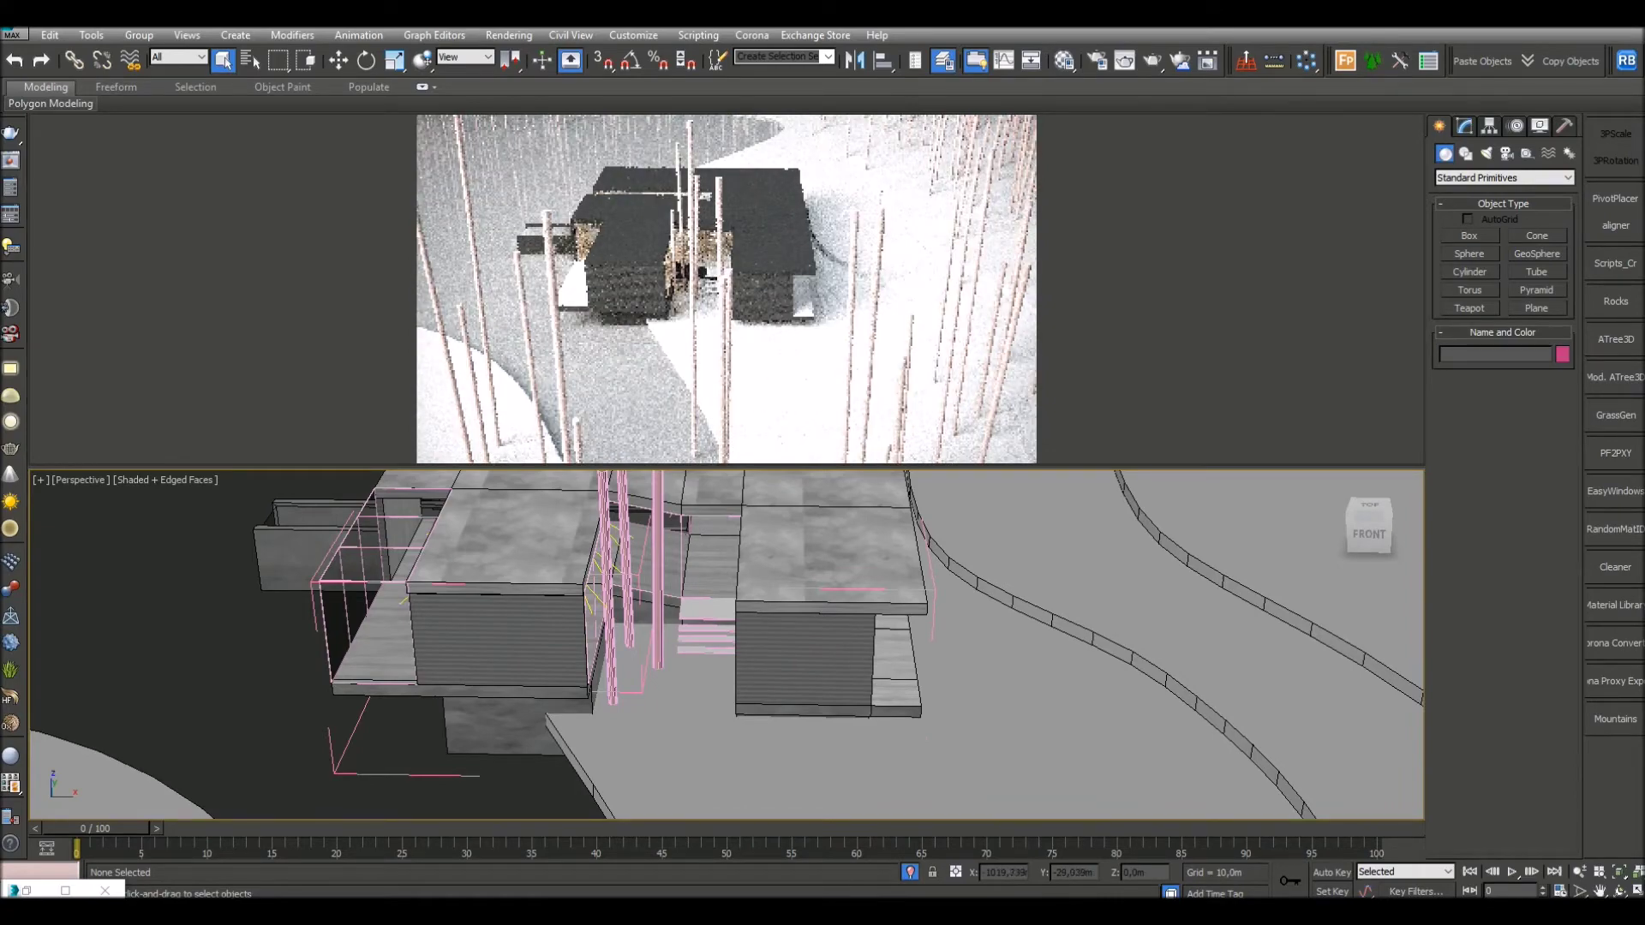
scroll(704, 625, "down", 2)
middle_click_drag(704, 625, 968, 626, "alt")
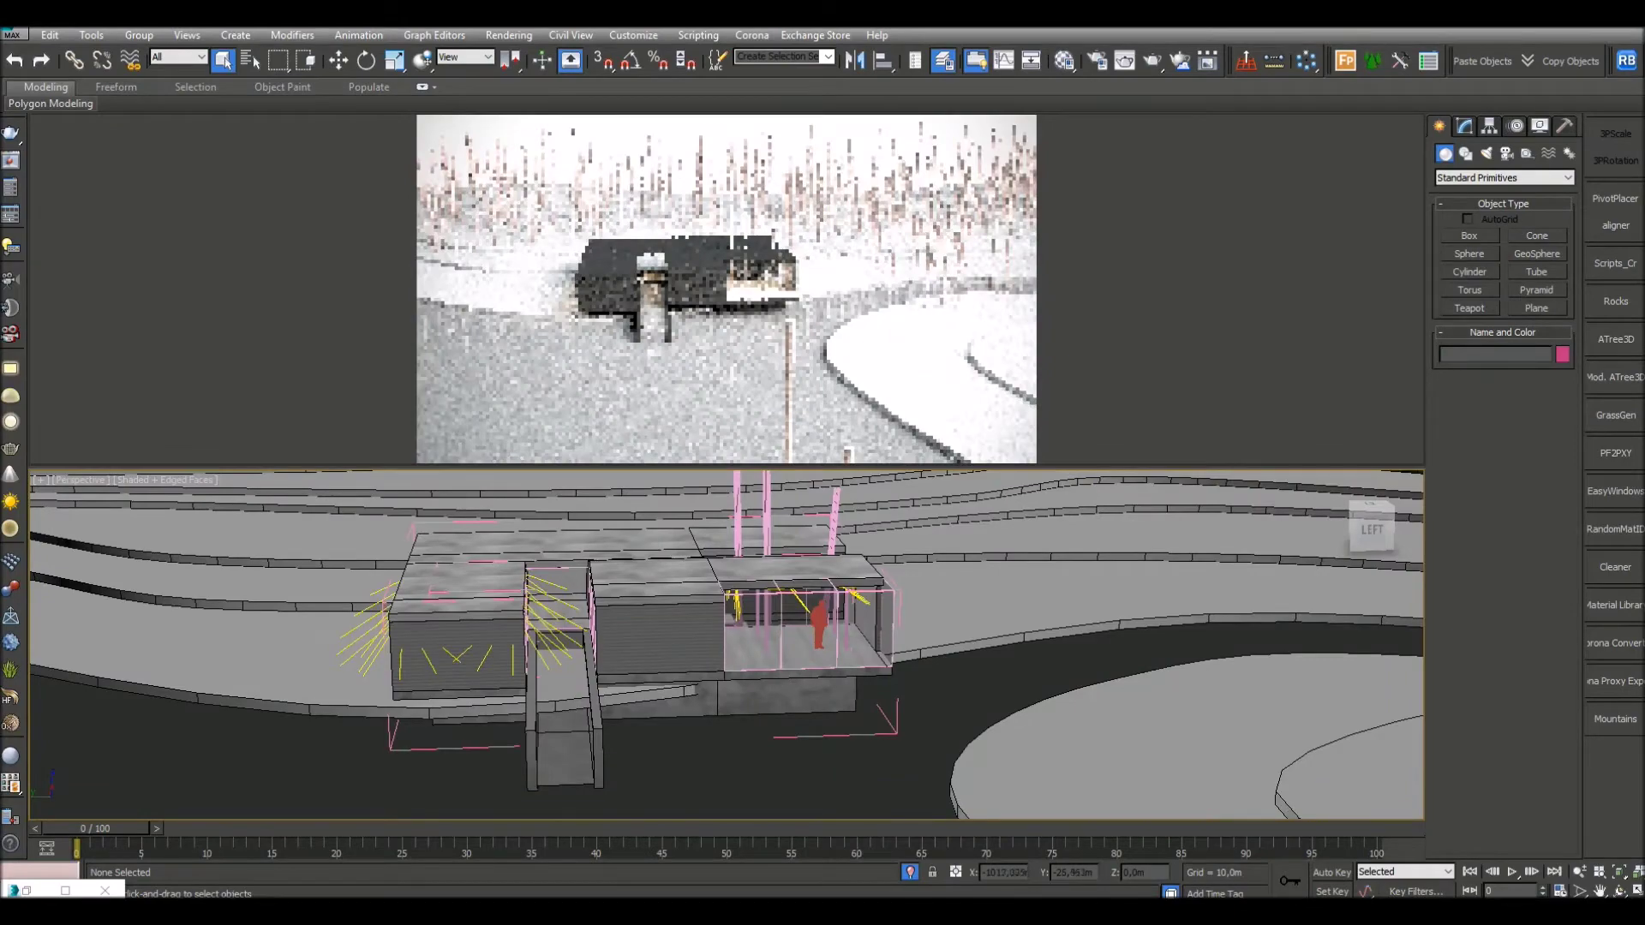
middle_click_drag(727, 642, 743, 643)
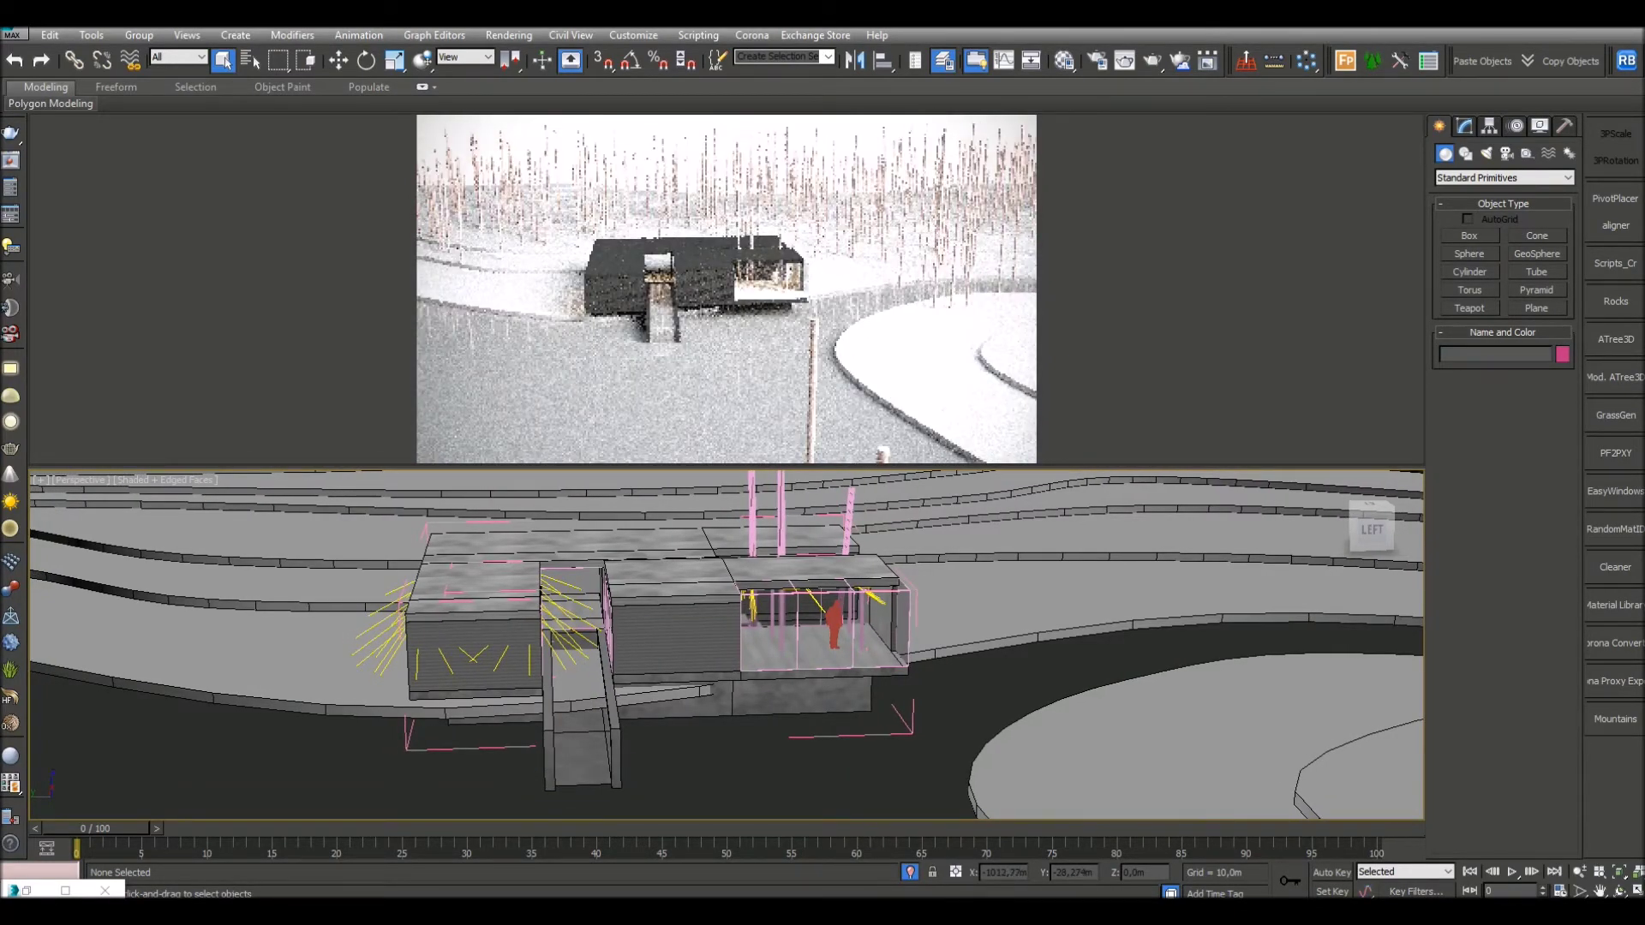
middle_click_drag(743, 643, 844, 632, "alt")
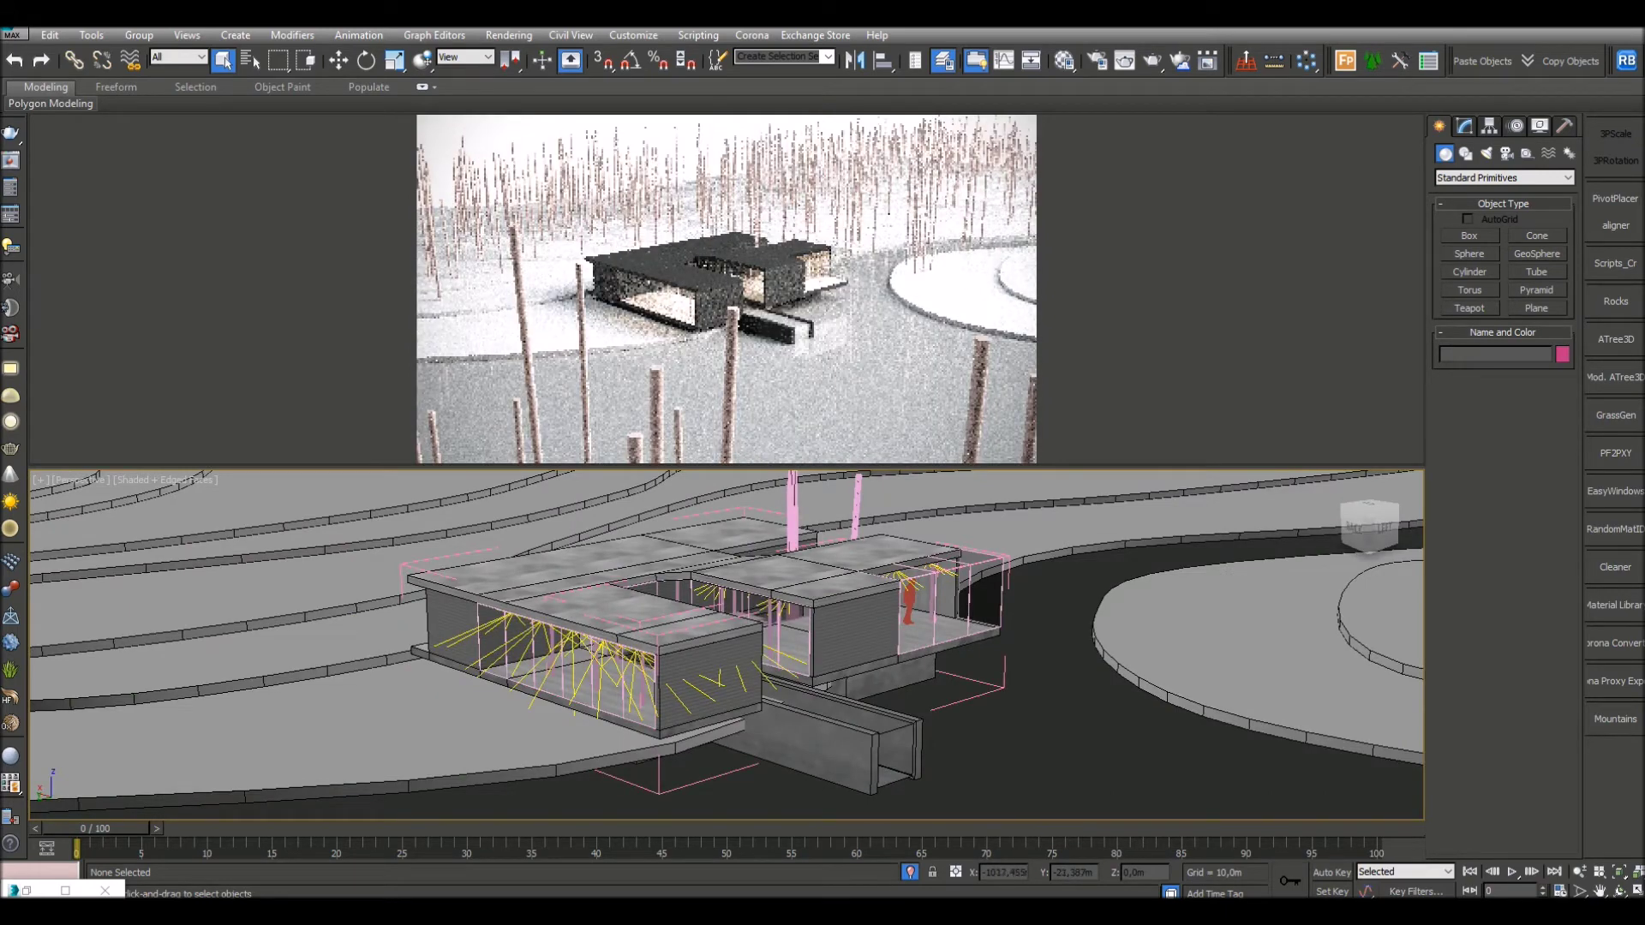
middle_click_drag(743, 643, 844, 639, "alt")
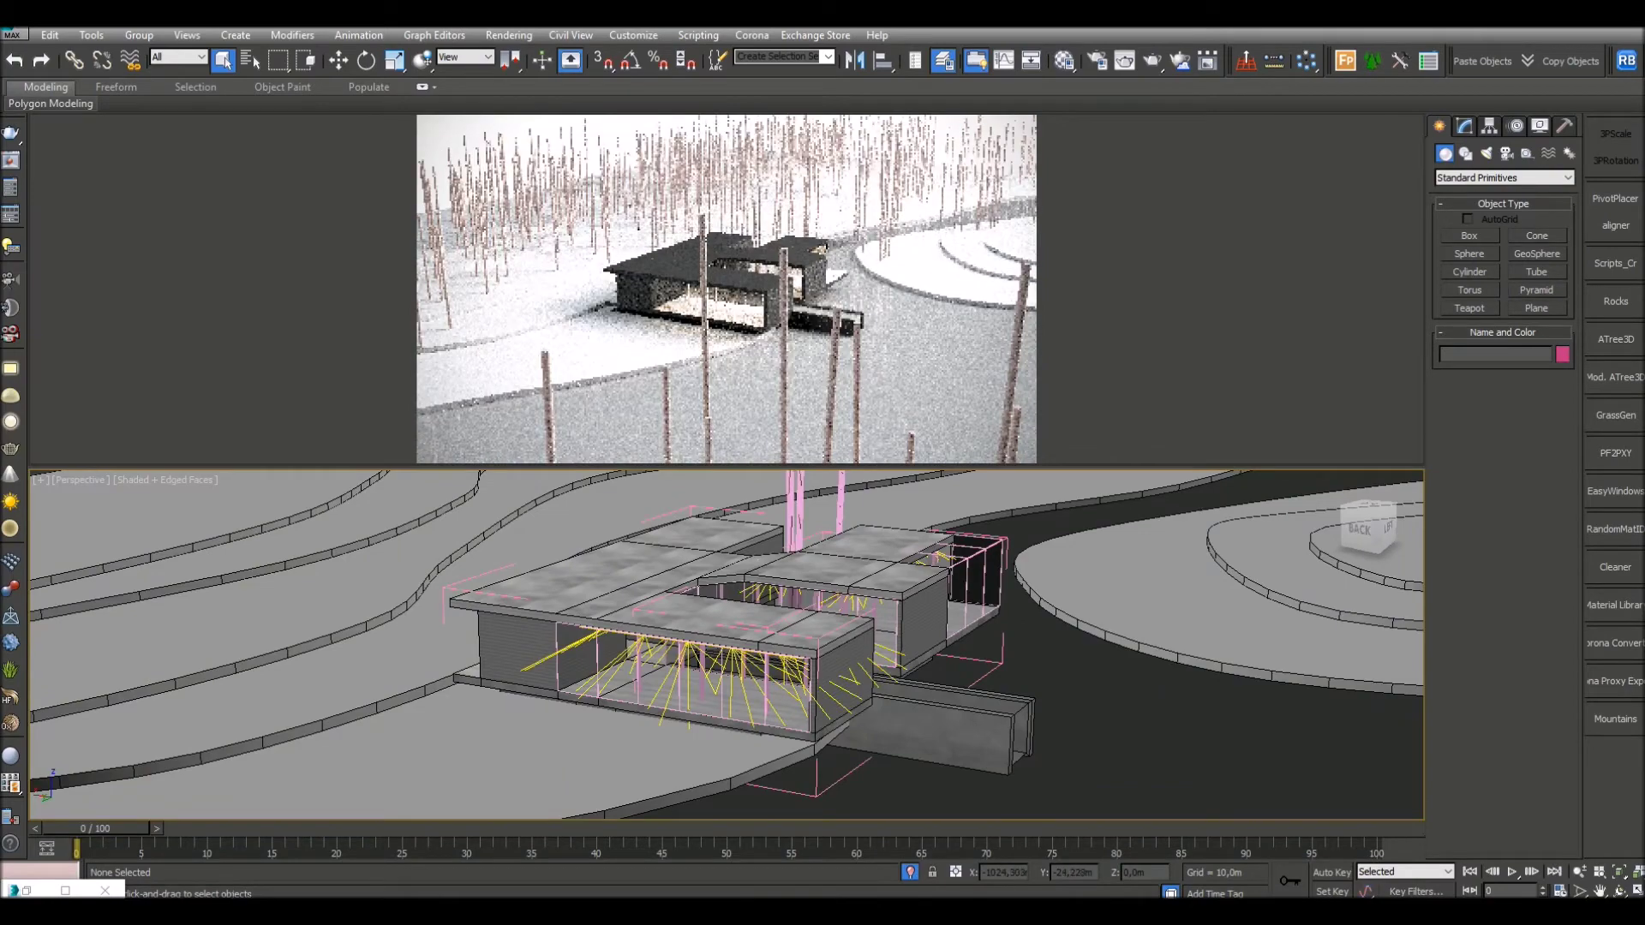
Step: Examine the house's side walkway, roof openings and courtyard steps from several angles in the interactive render
middle_click_drag(728, 643, 576, 682, "alt")
scroll(716, 634, "up", 3)
scroll(681, 600, "up", 2)
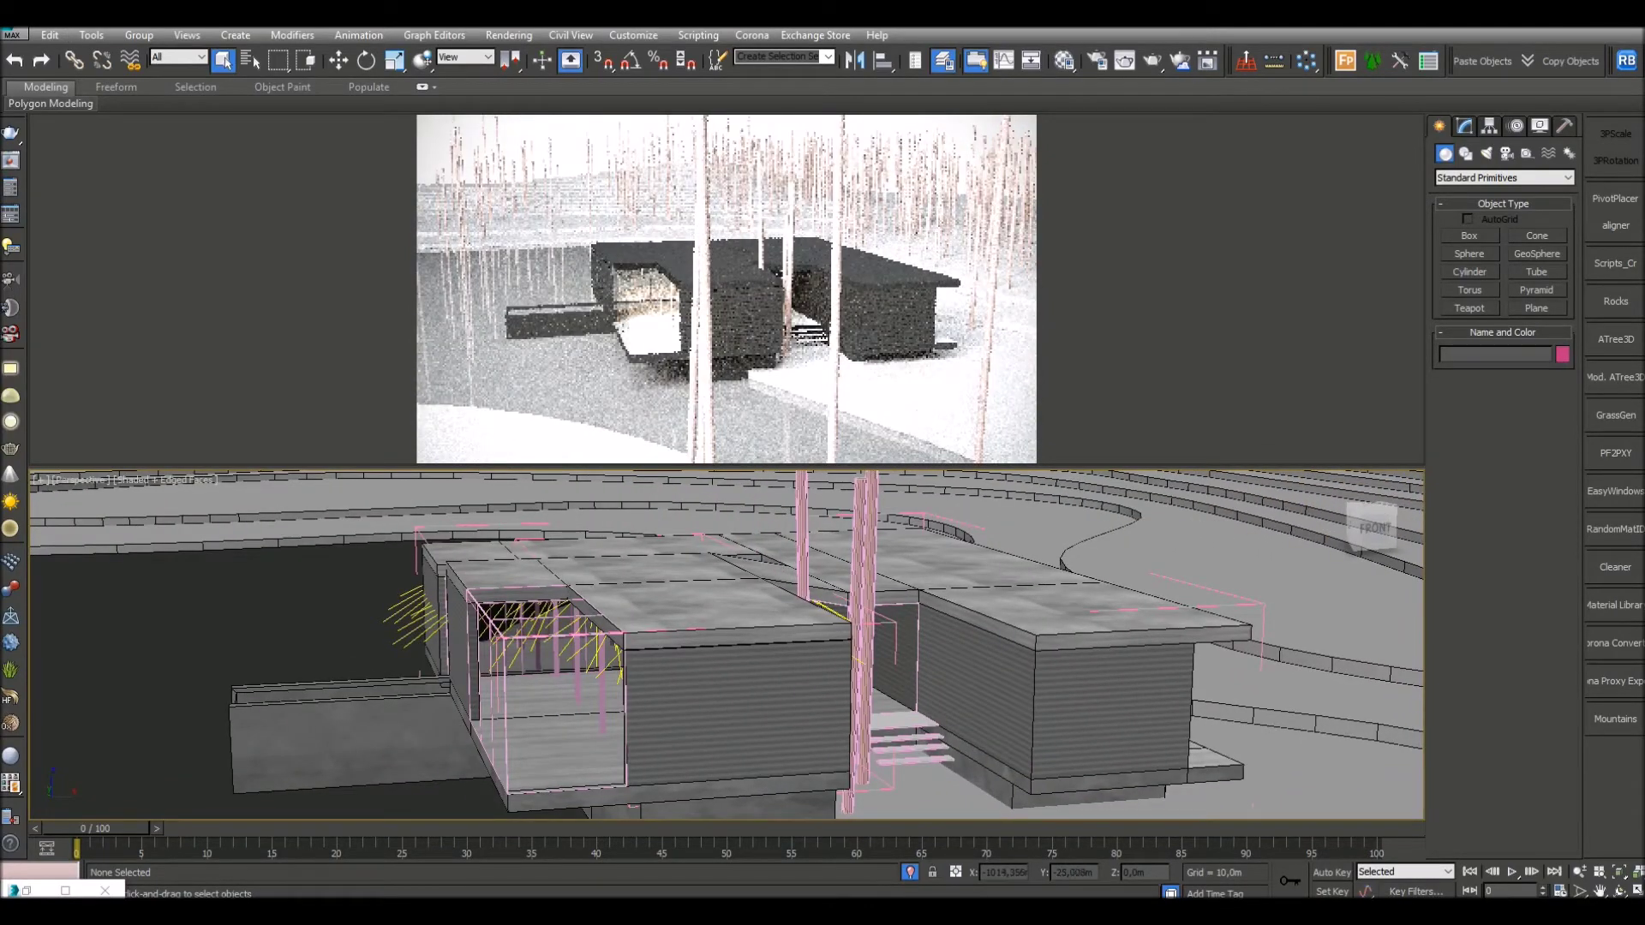
middle_click_drag(728, 643, 626, 672, "alt")
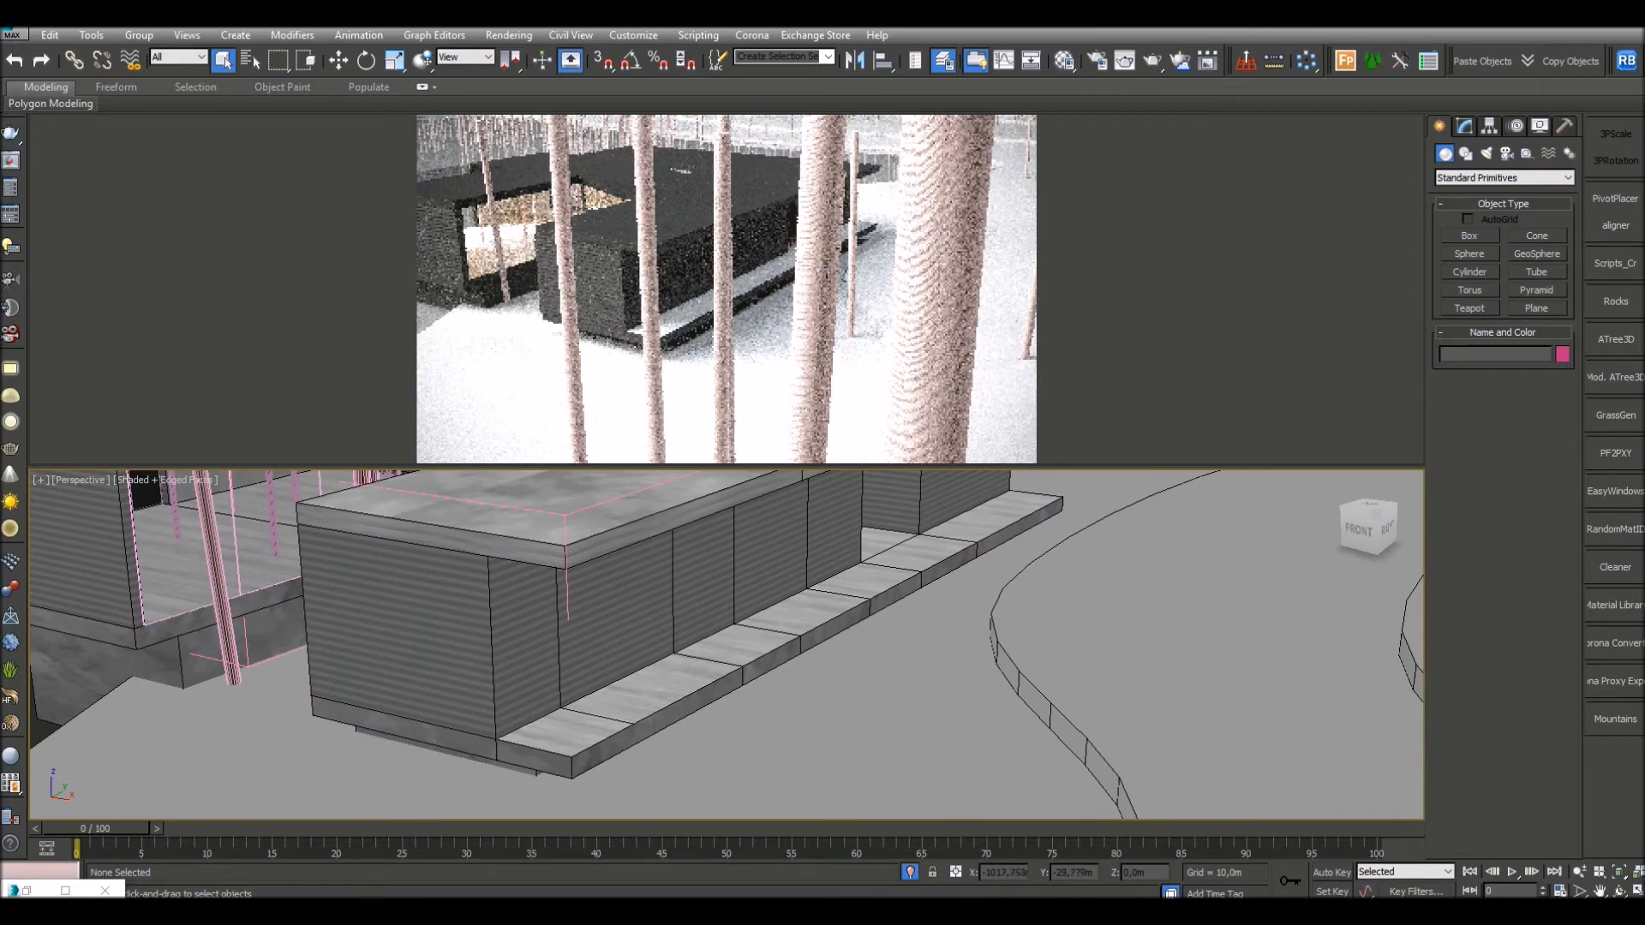
middle_click_drag(600, 651, 814, 662, "alt")
middle_click_drag(600, 634, 725, 731)
scroll(566, 686, "down", 5)
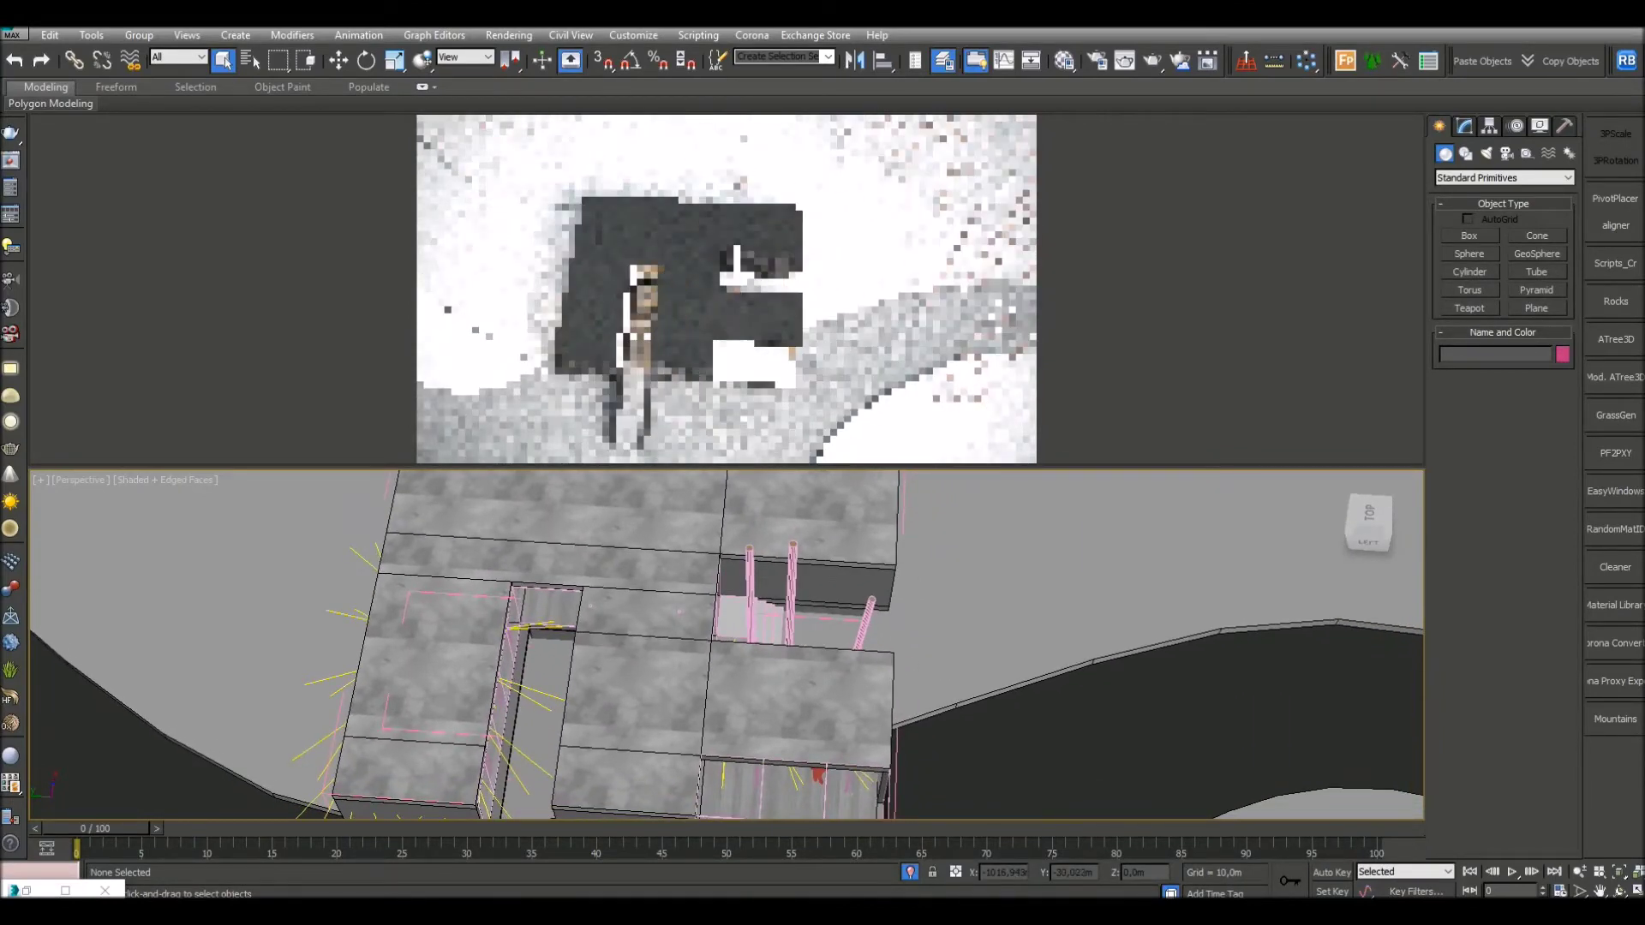
middle_click_drag(725, 732, 674, 694, "alt")
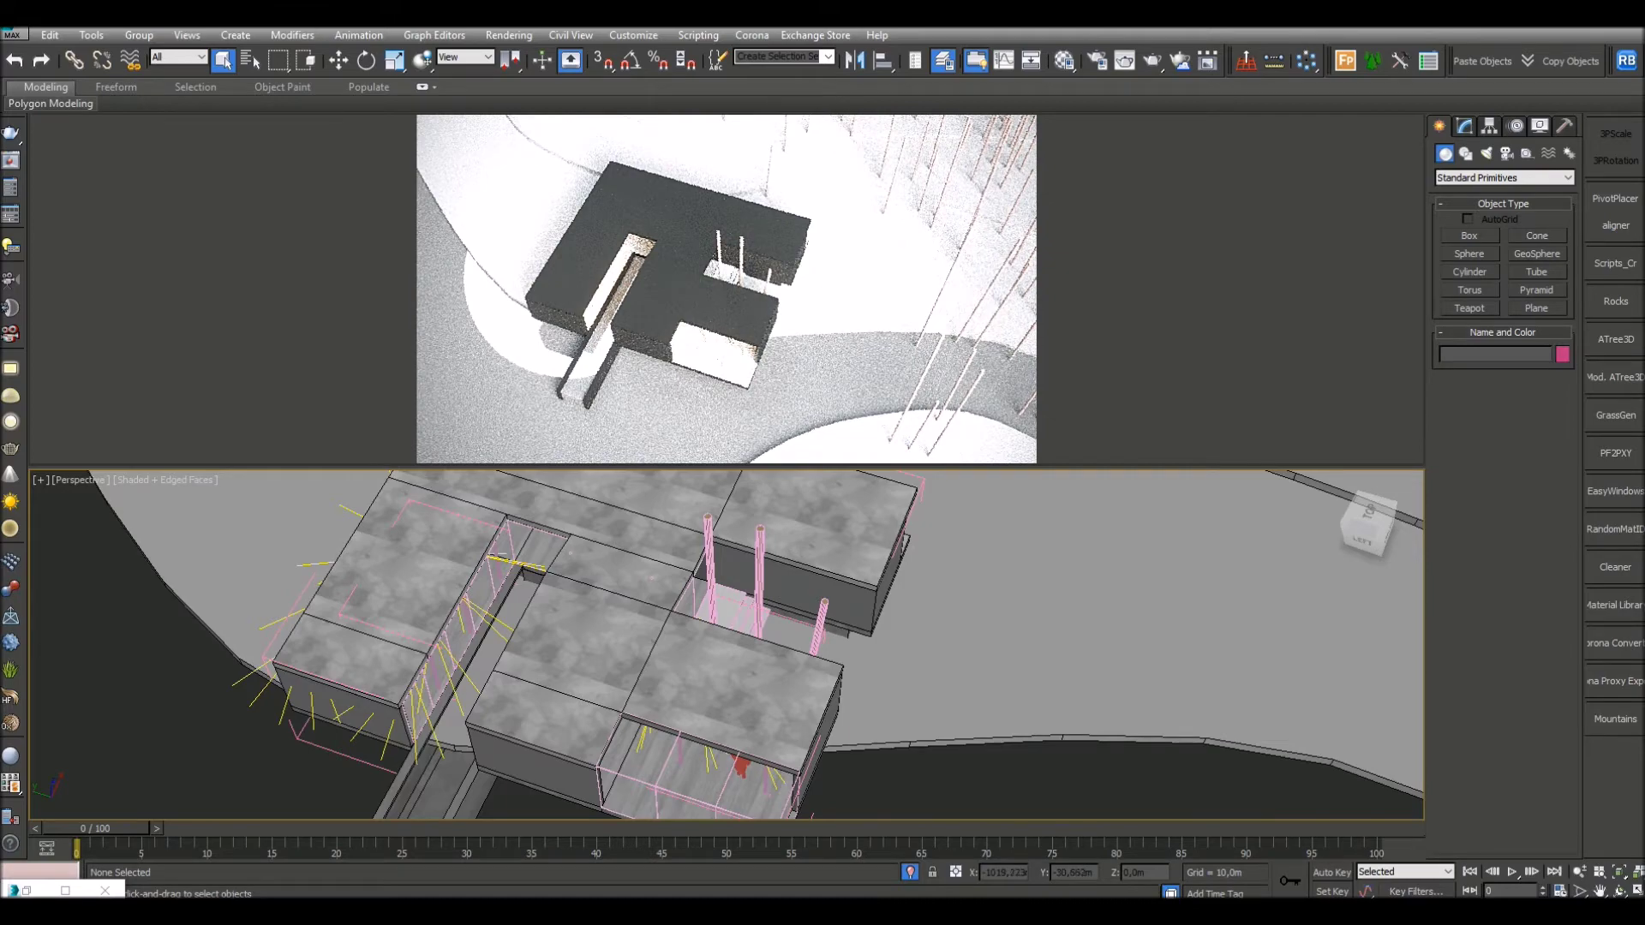
middle_click_drag(502, 554, 557, 514, "alt")
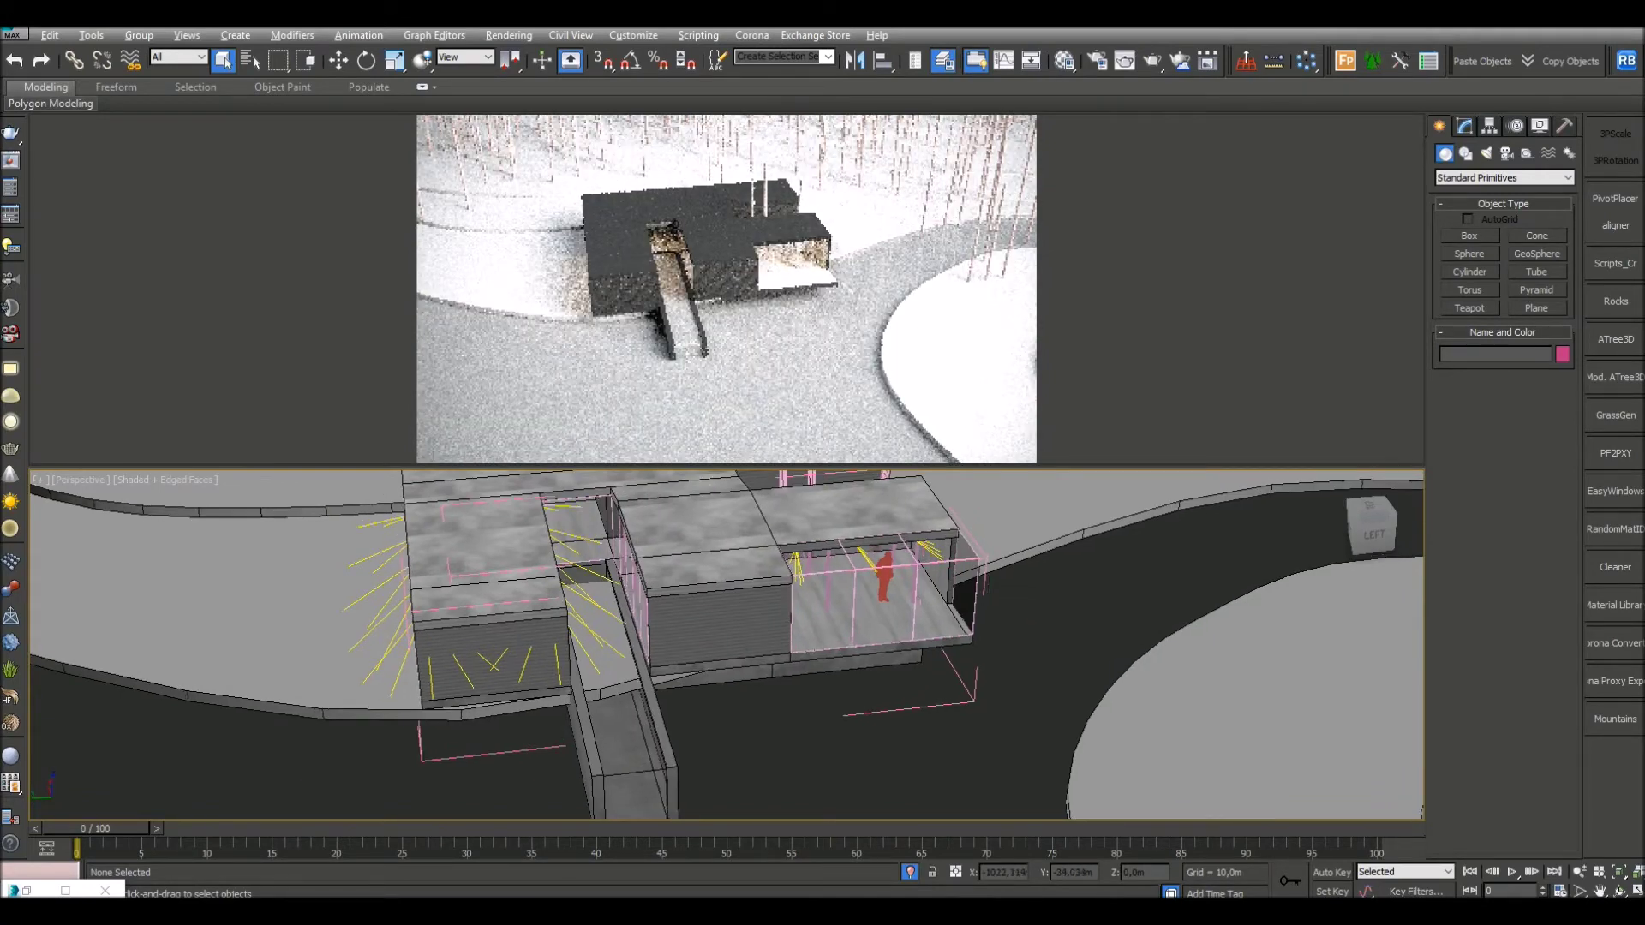
middle_click_drag(764, 557, 763, 591, "alt")
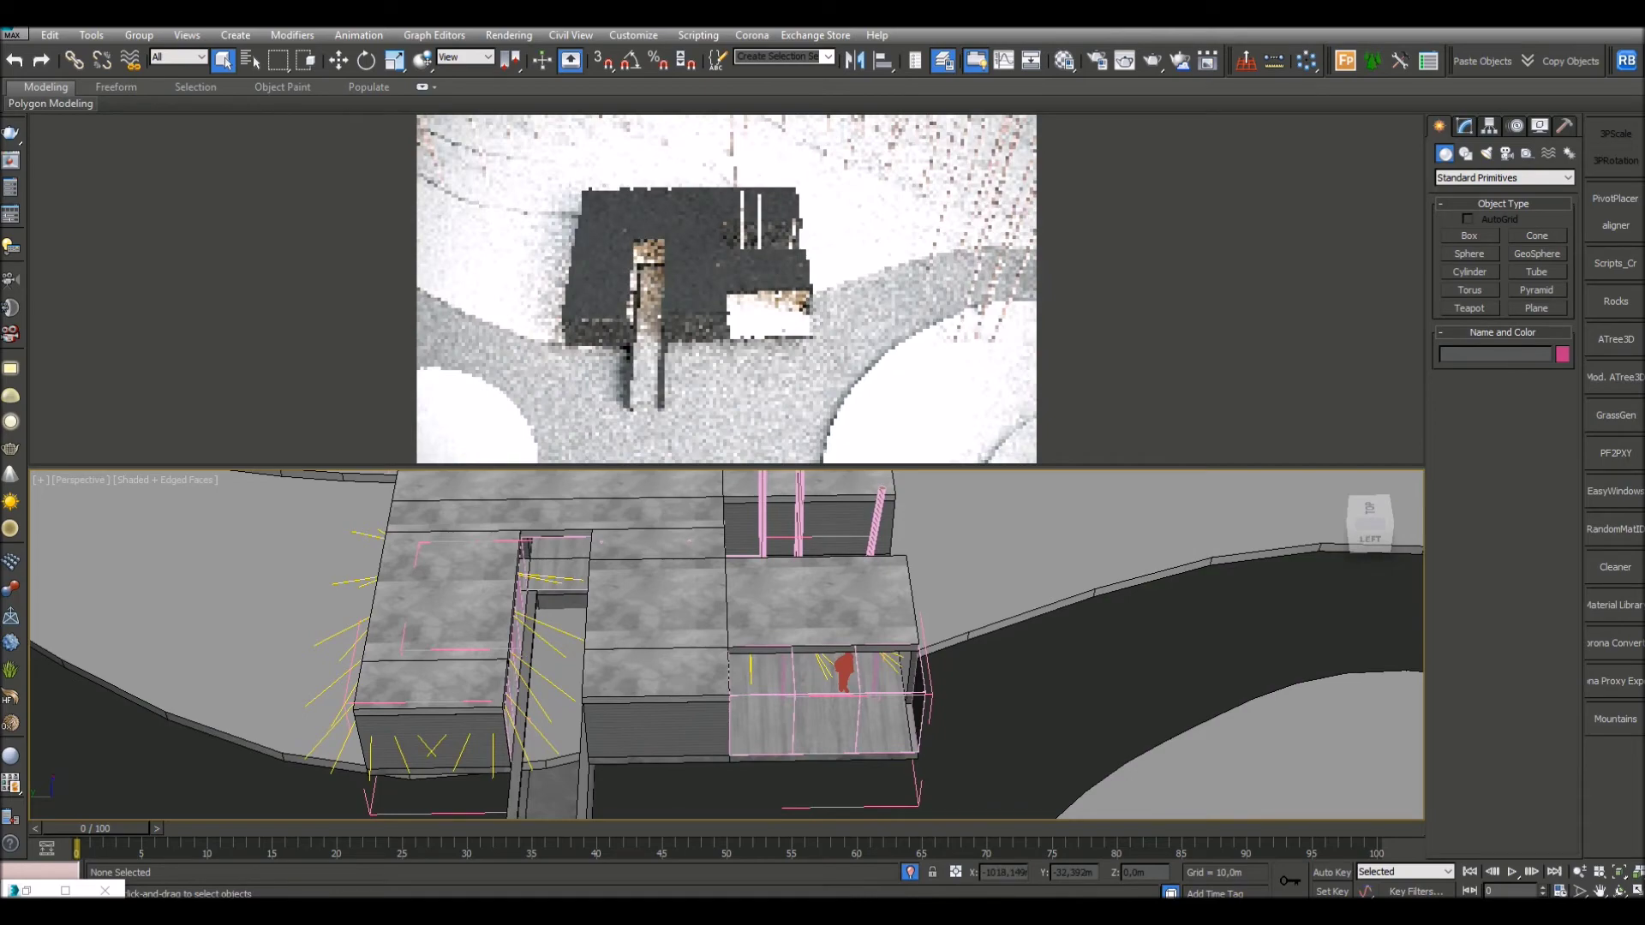
middle_click_drag(762, 591, 745, 642, "alt")
scroll(629, 535, "up", 2)
scroll(750, 647, "up", 3)
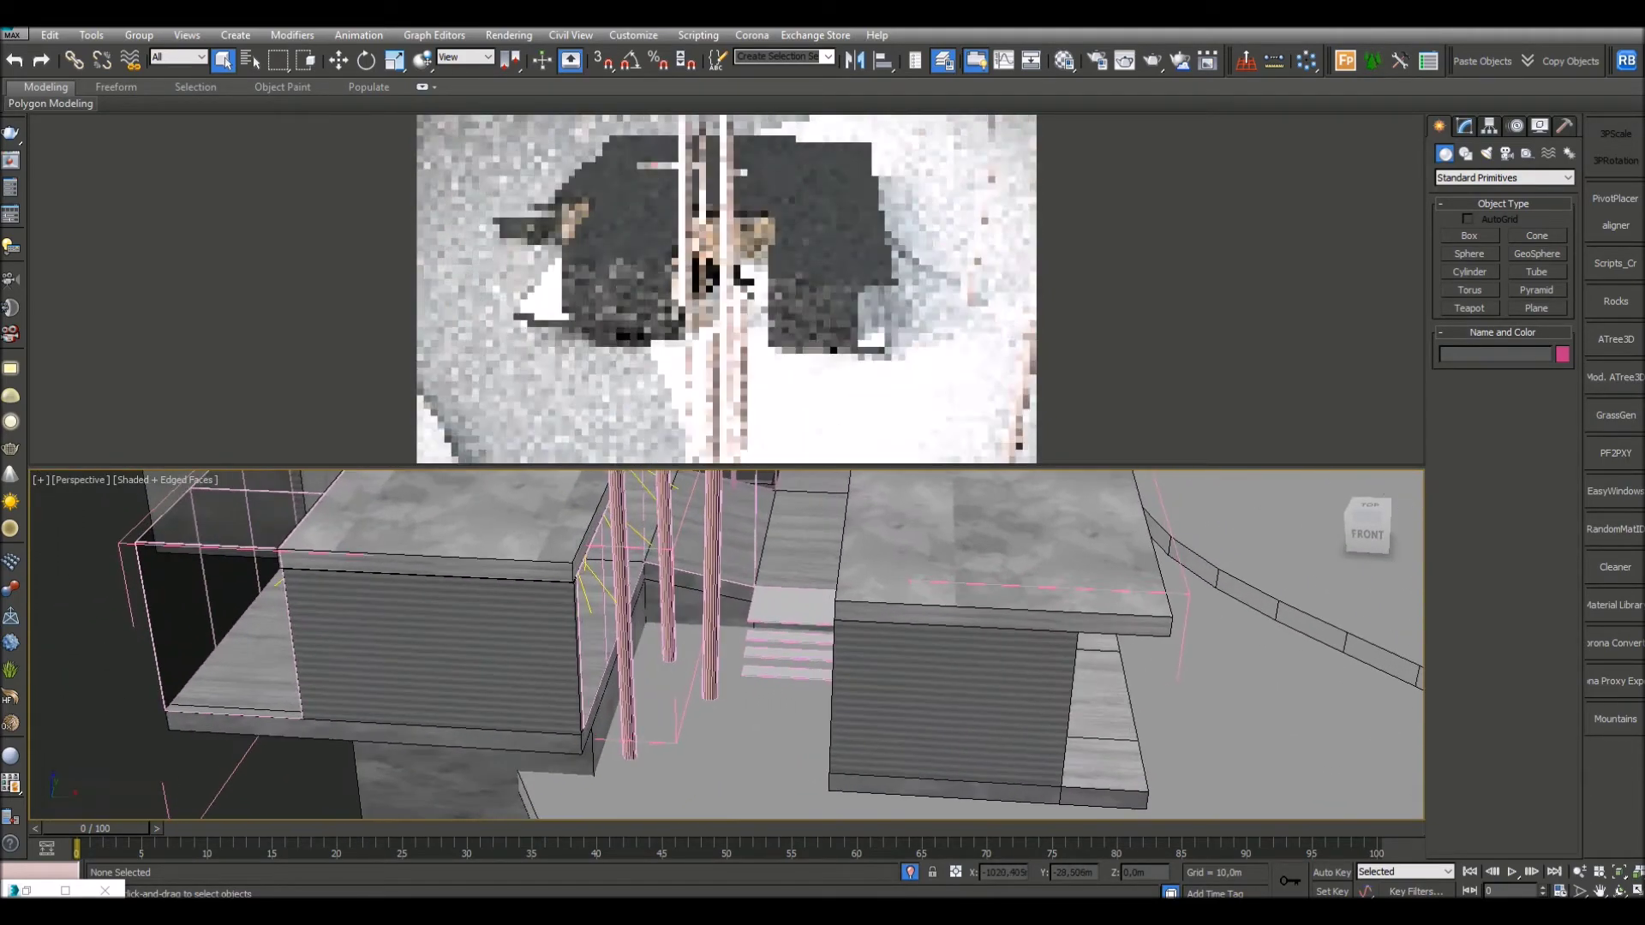
Step: Switch off the rectangular Corona light 02_PRINCIPAL above the terrain
key("z")
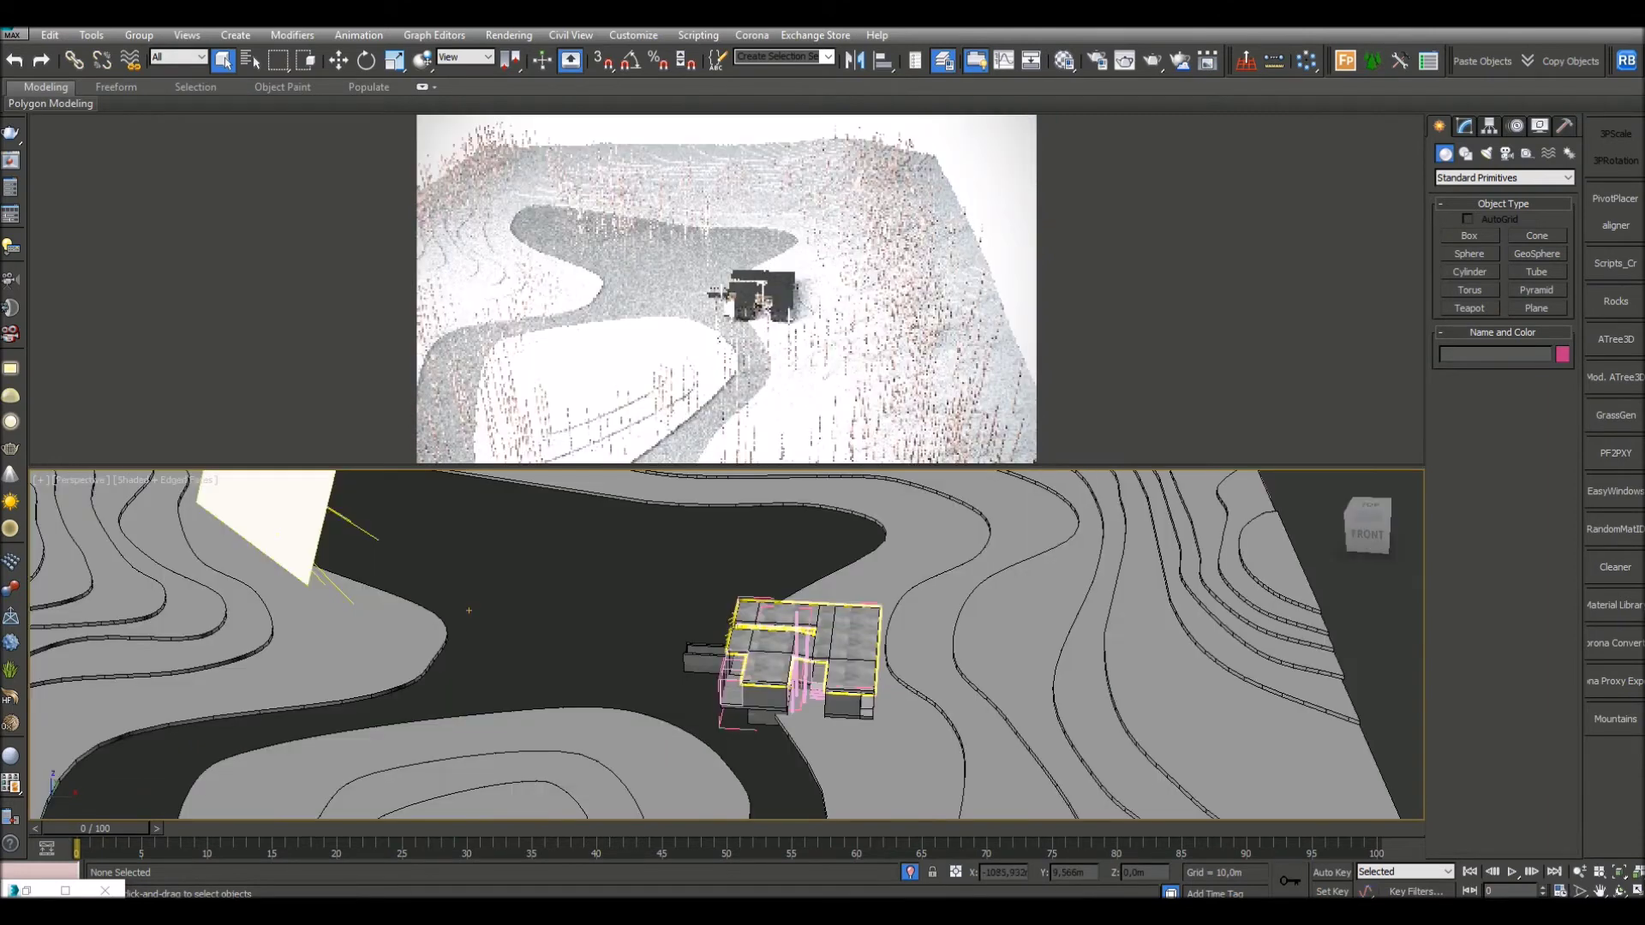
left_click(283, 544)
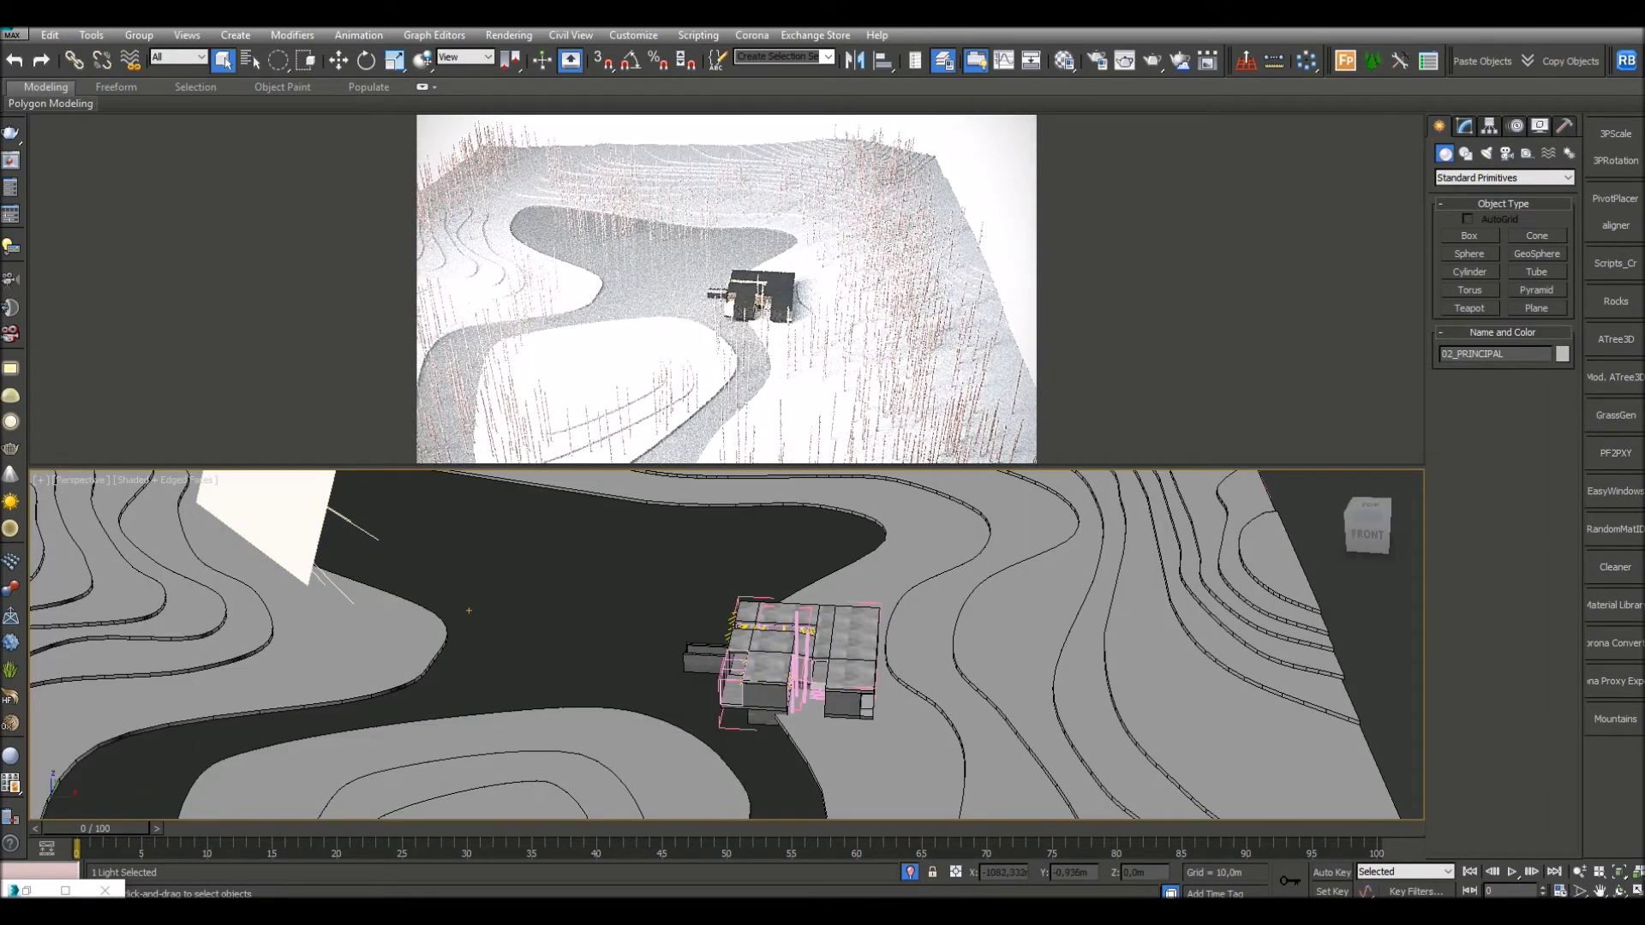
left_click(1463, 126)
left_click(1444, 455)
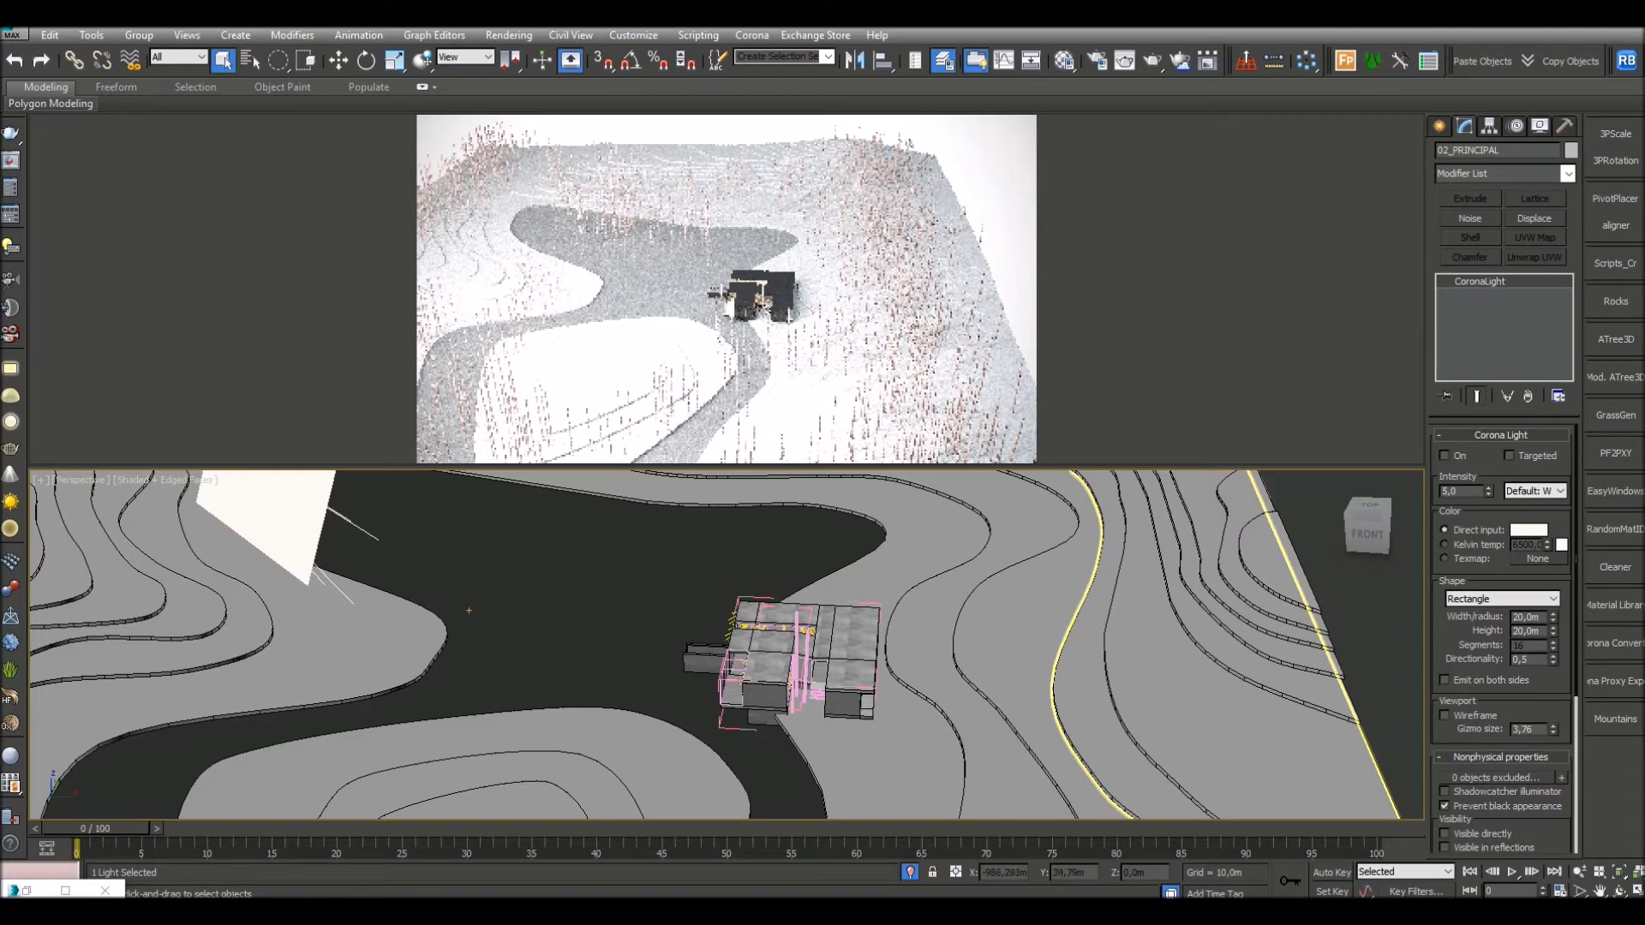
Step: Switch off the spherical Corona light 02_RELLENO behind the terrain
left_click(468, 610)
key("z")
middle_click_drag(584, 618, 700, 718)
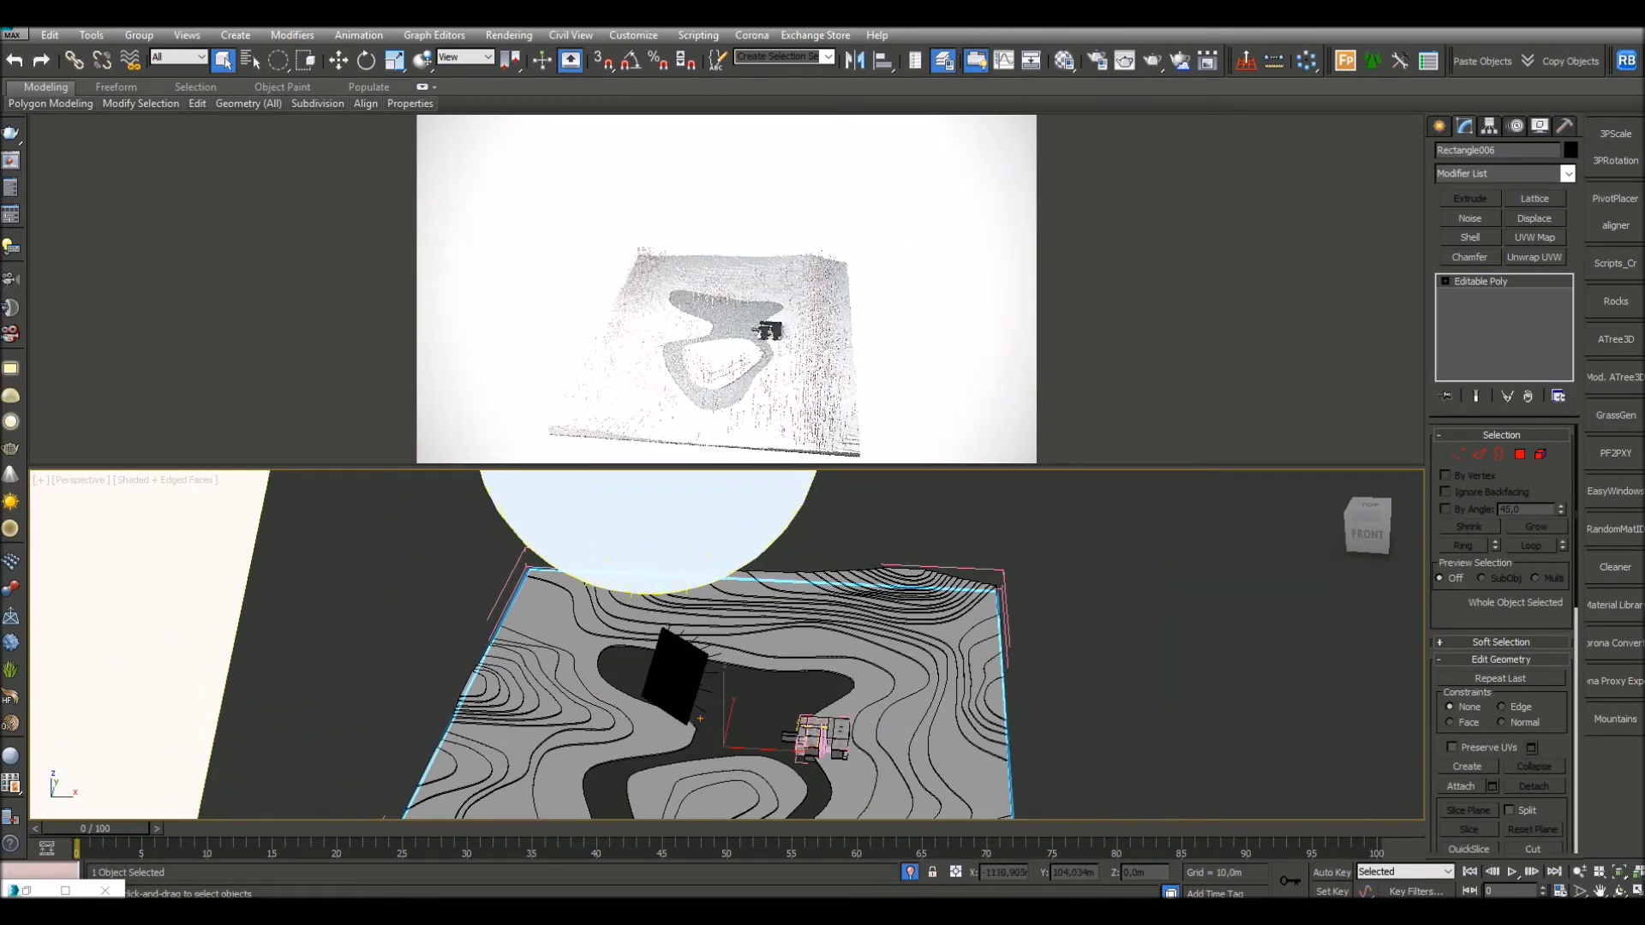
left_click(695, 548)
left_click(1445, 456)
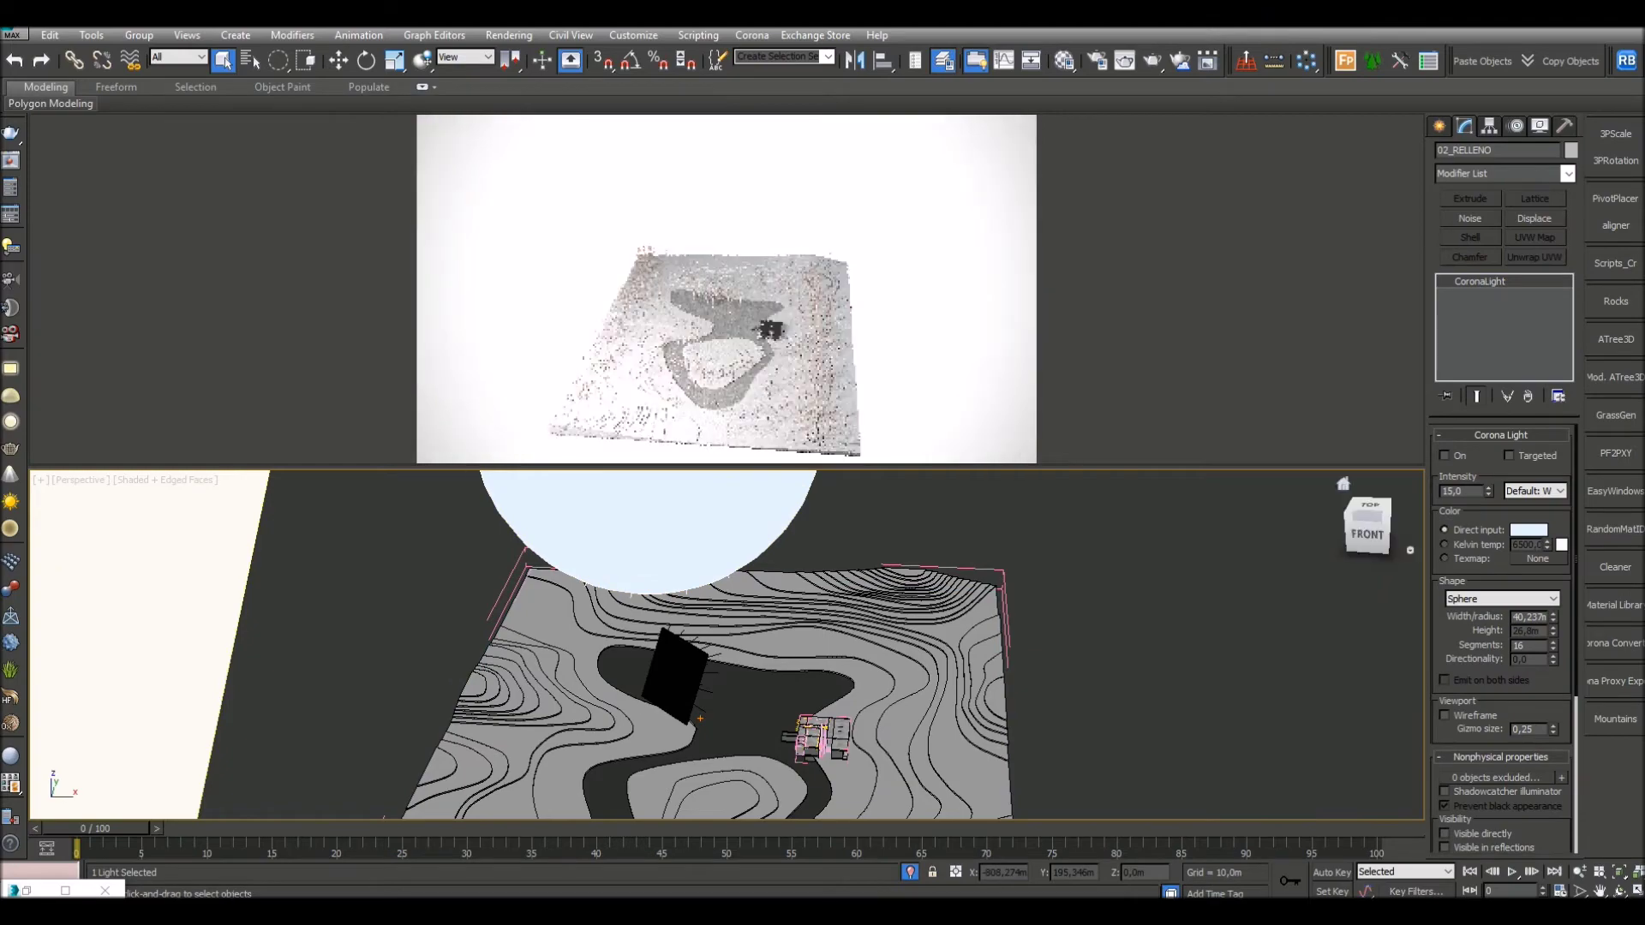
Step: Select the house's roof and examine the building from above with the two exterior lights switched off
scroll(821, 741, "up", 6)
middle_click_drag(821, 740, 882, 699)
scroll(818, 727, "up", 3)
middle_click_drag(677, 744, 684, 734)
left_click(673, 749)
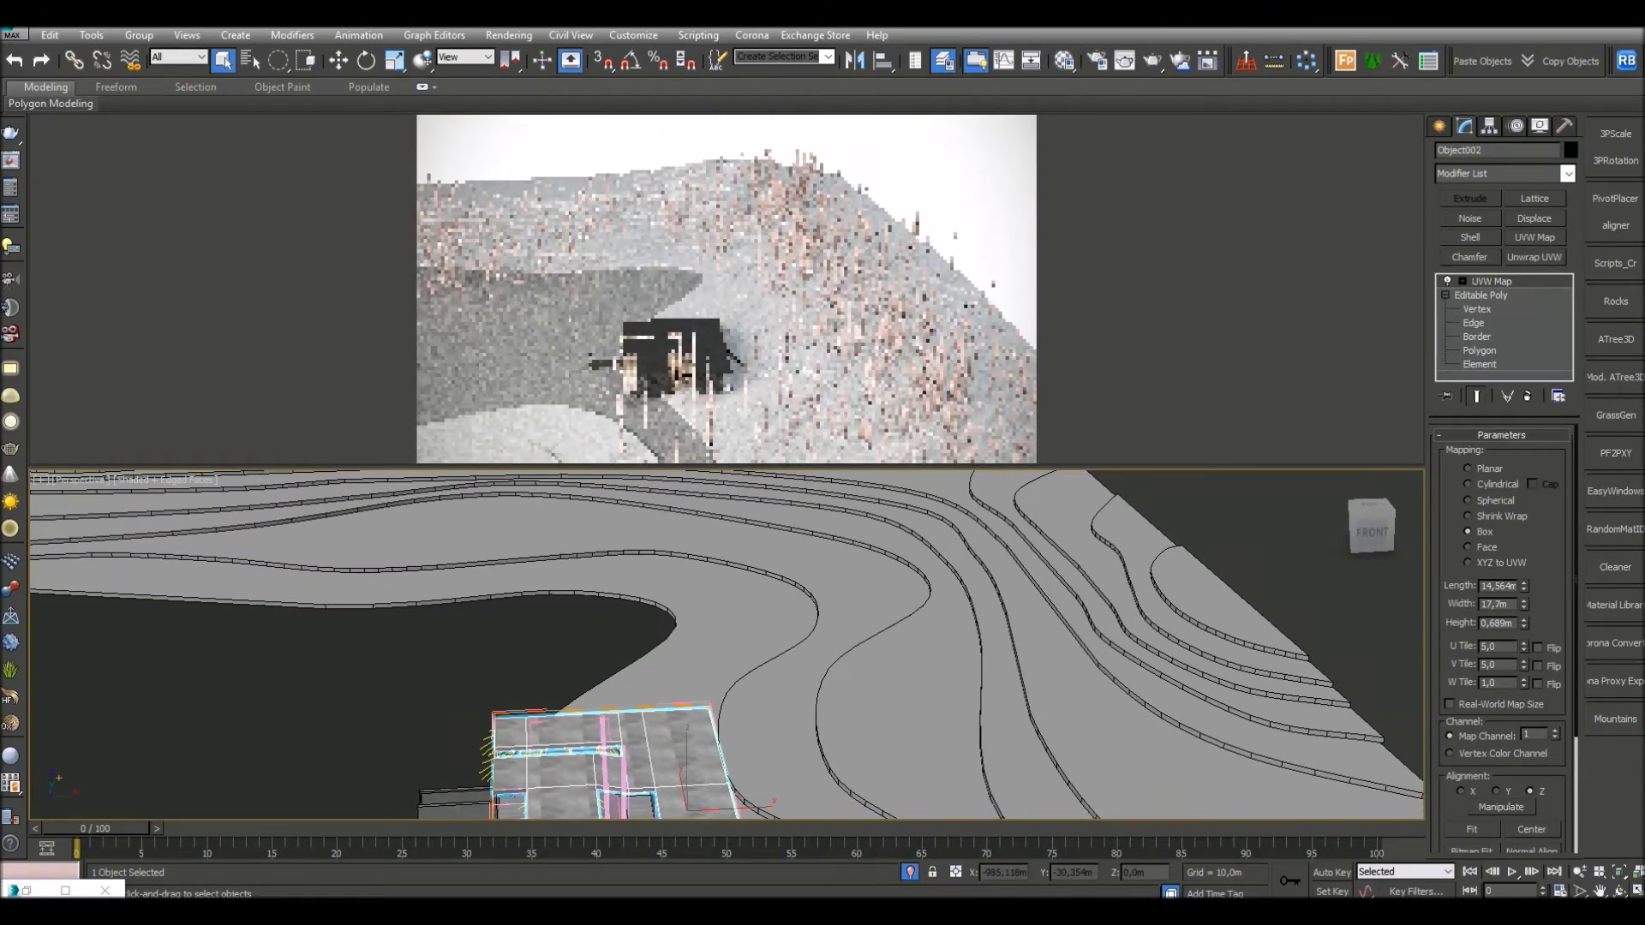
scroll(584, 795, "up", 5)
middle_click_drag(584, 795, 842, 681)
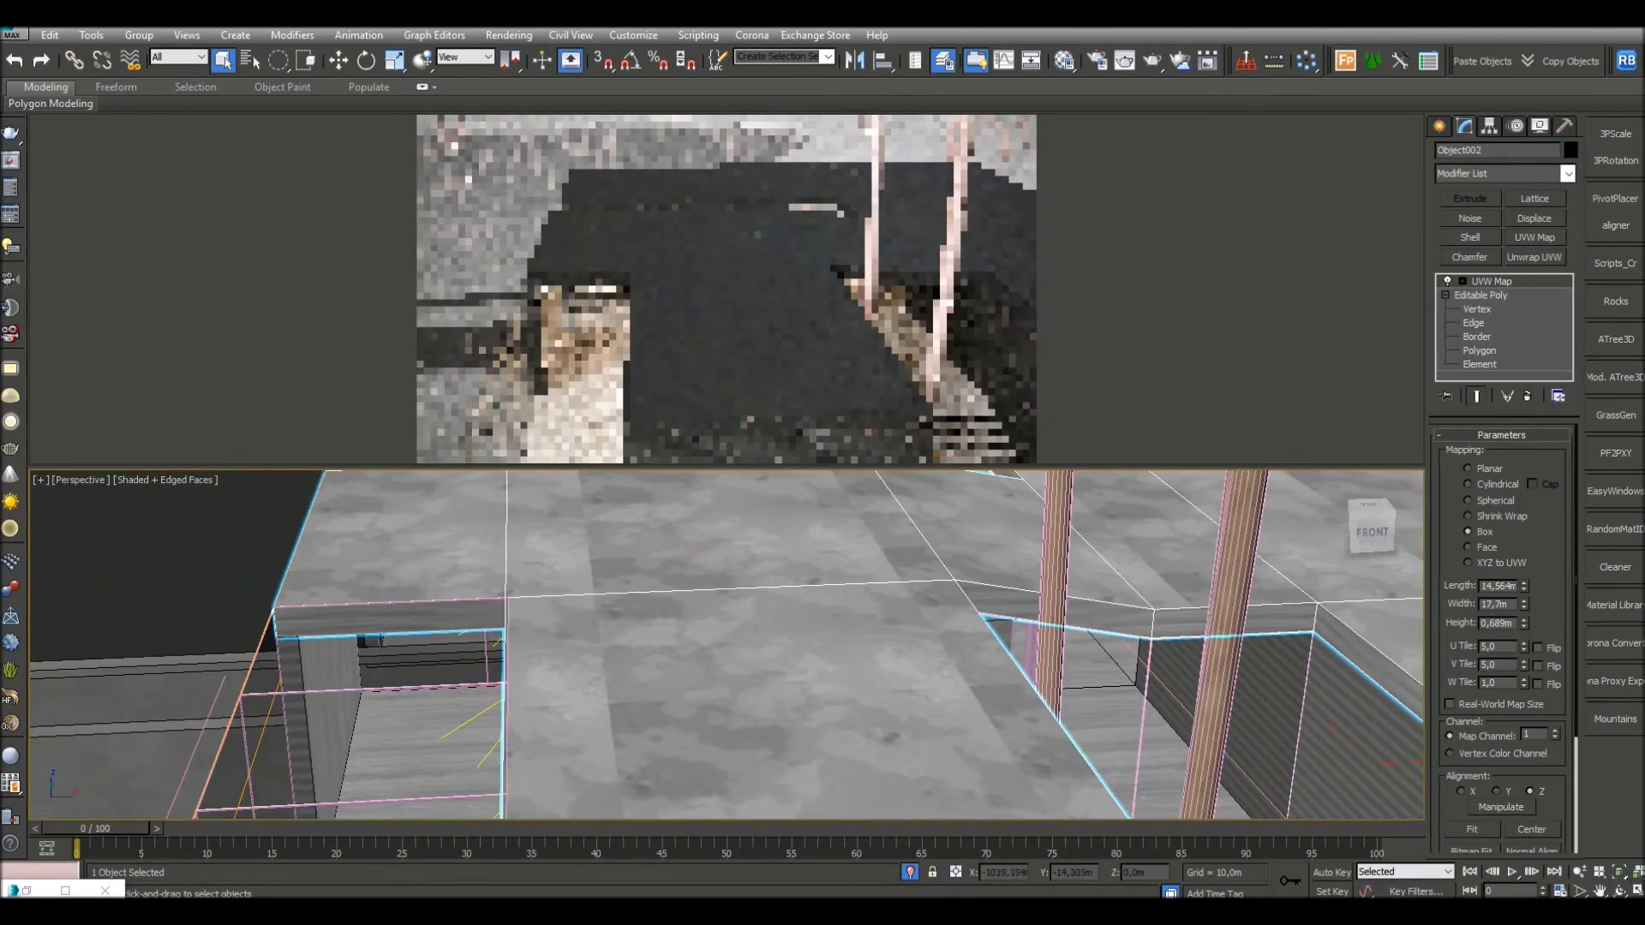
scroll(842, 681, "down", 3)
middle_click_drag(685, 660, 754, 514, "alt")
scroll(825, 635, "down", 4)
scroll(798, 687, "down", 2)
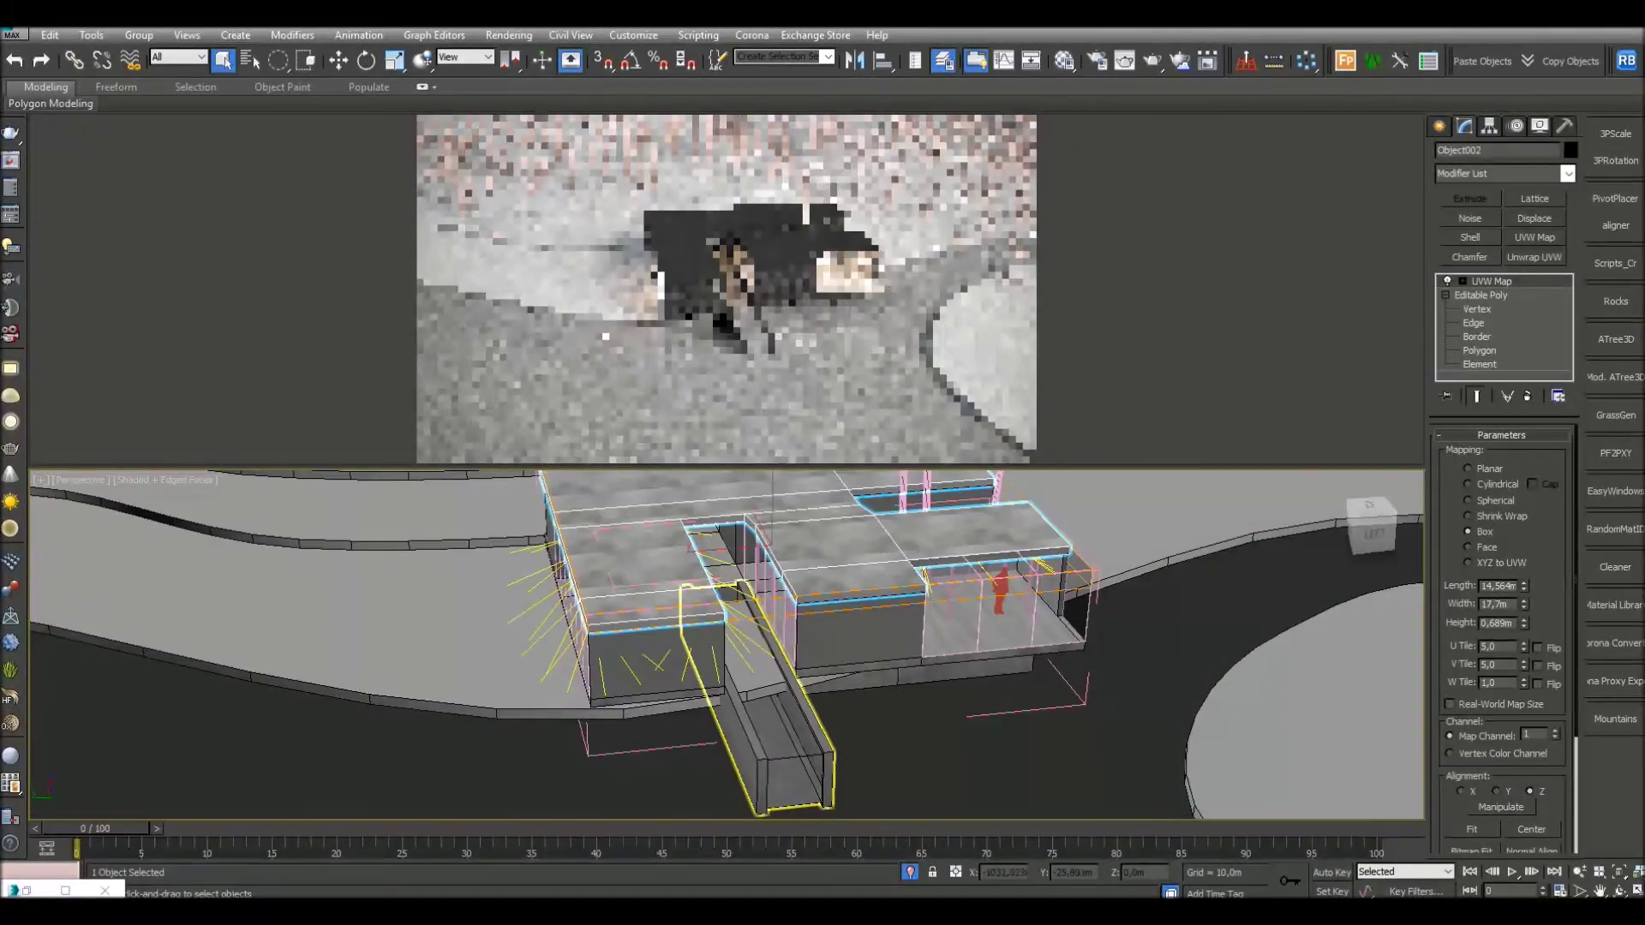
Step: Examine the interior lighting through the glazed facades and its glow around the ramp and terrace from eye-level angles
middle_click_drag(798, 686, 815, 628, "alt")
scroll(810, 582, "up", 3)
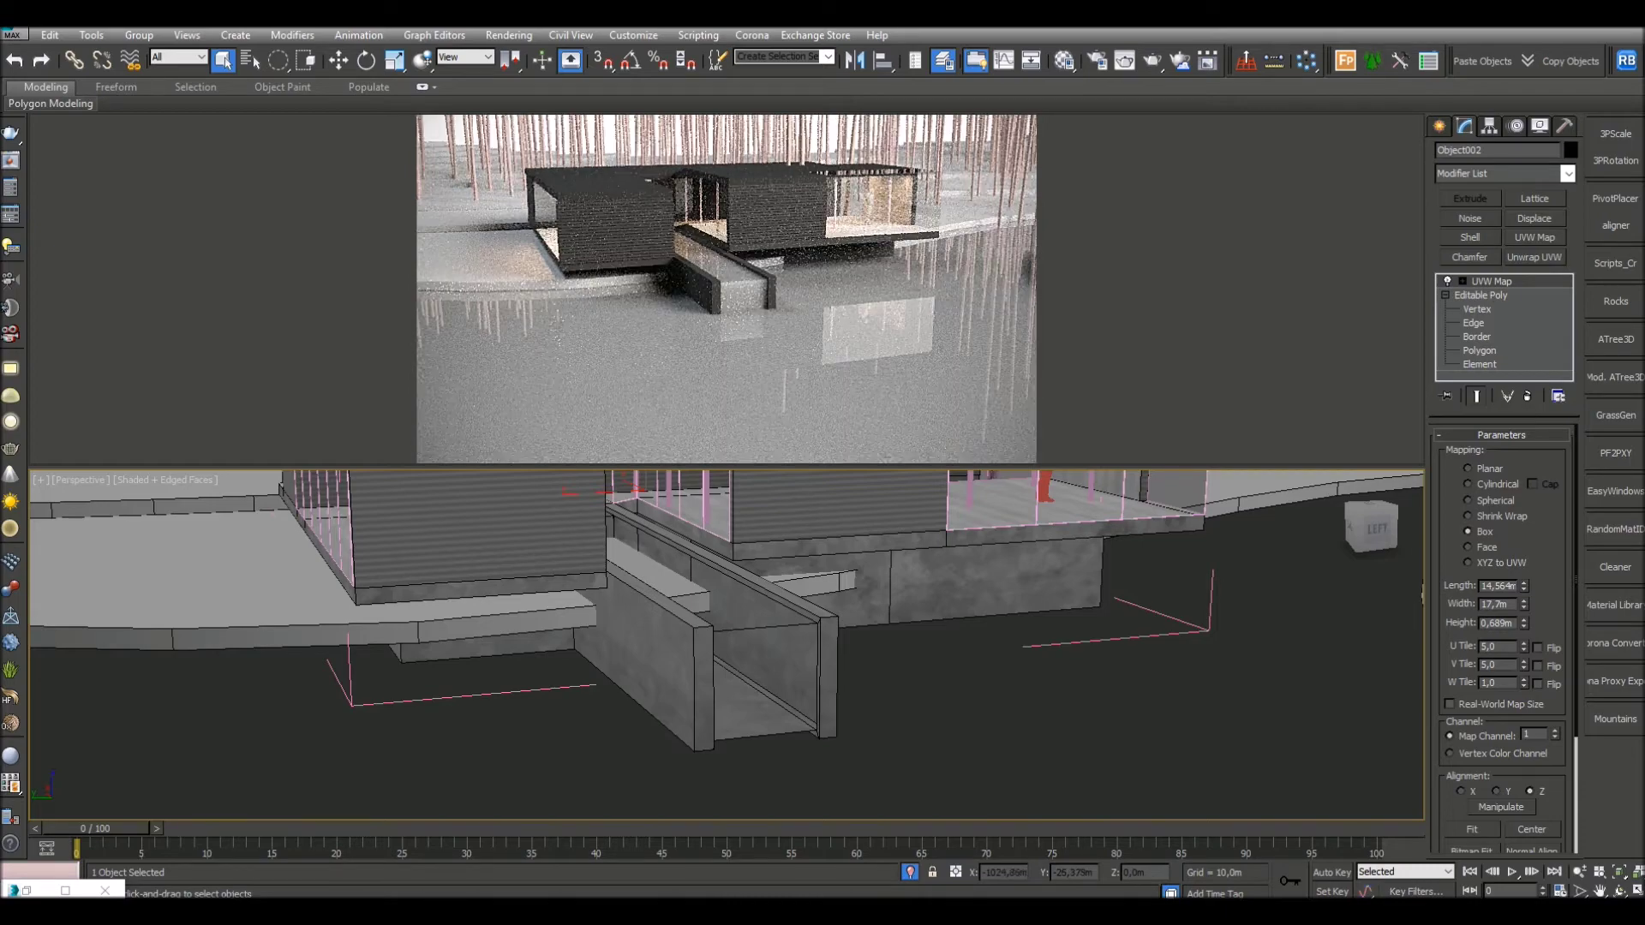
middle_click_drag(814, 682, 300, 690, "alt")
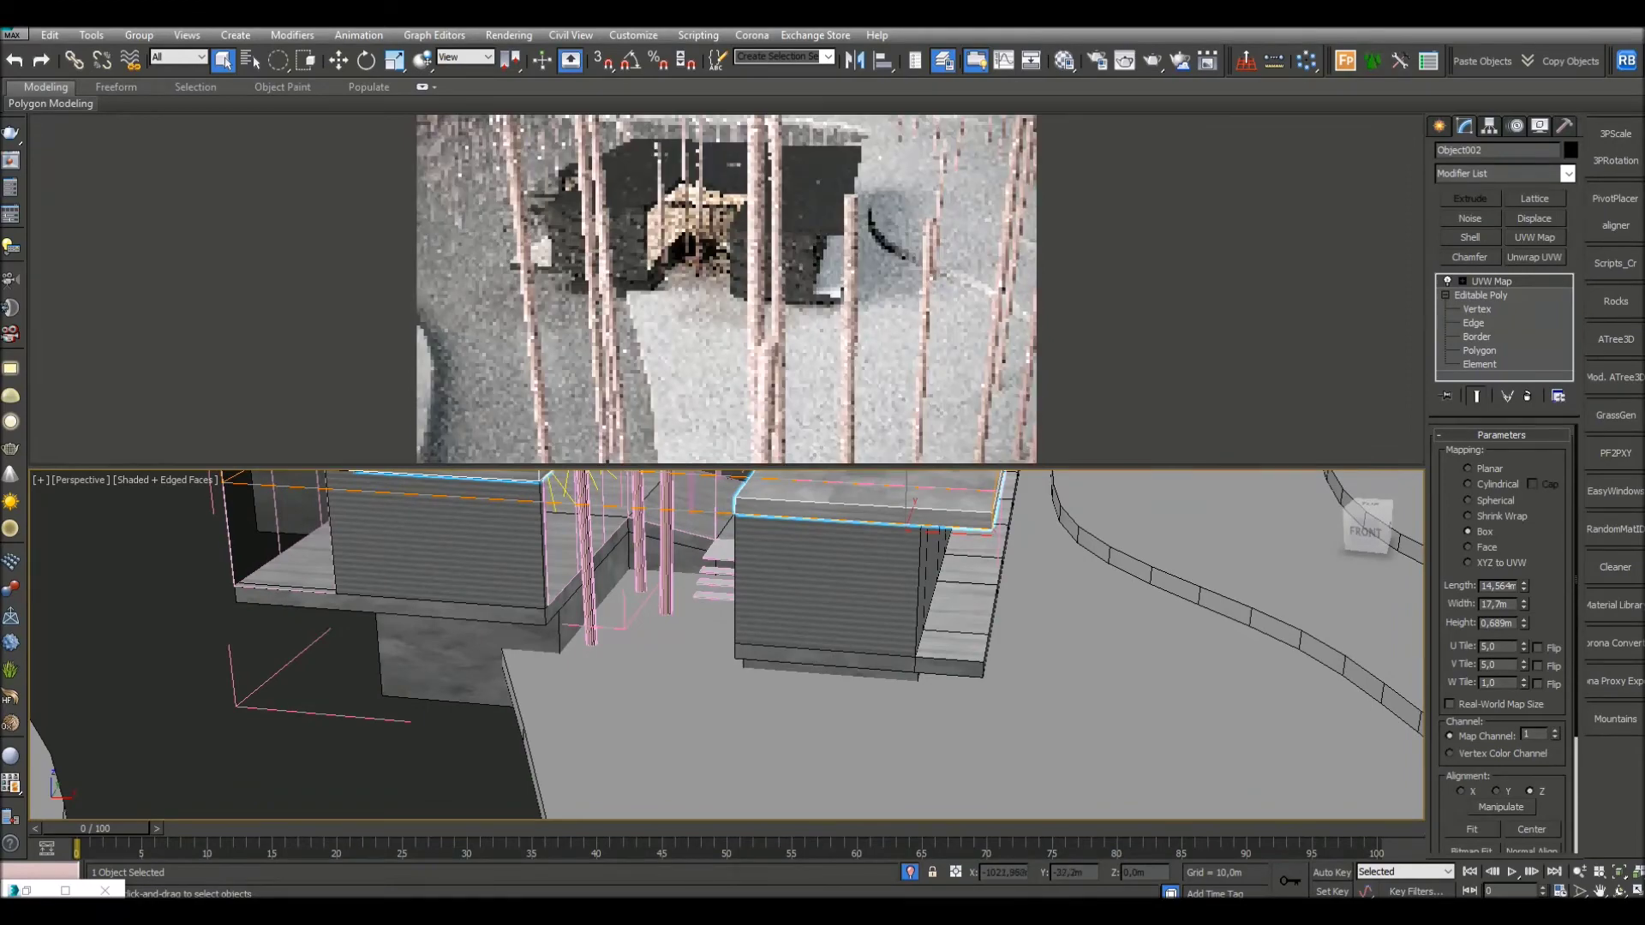
middle_click_drag(359, 685, 985, 703, "alt")
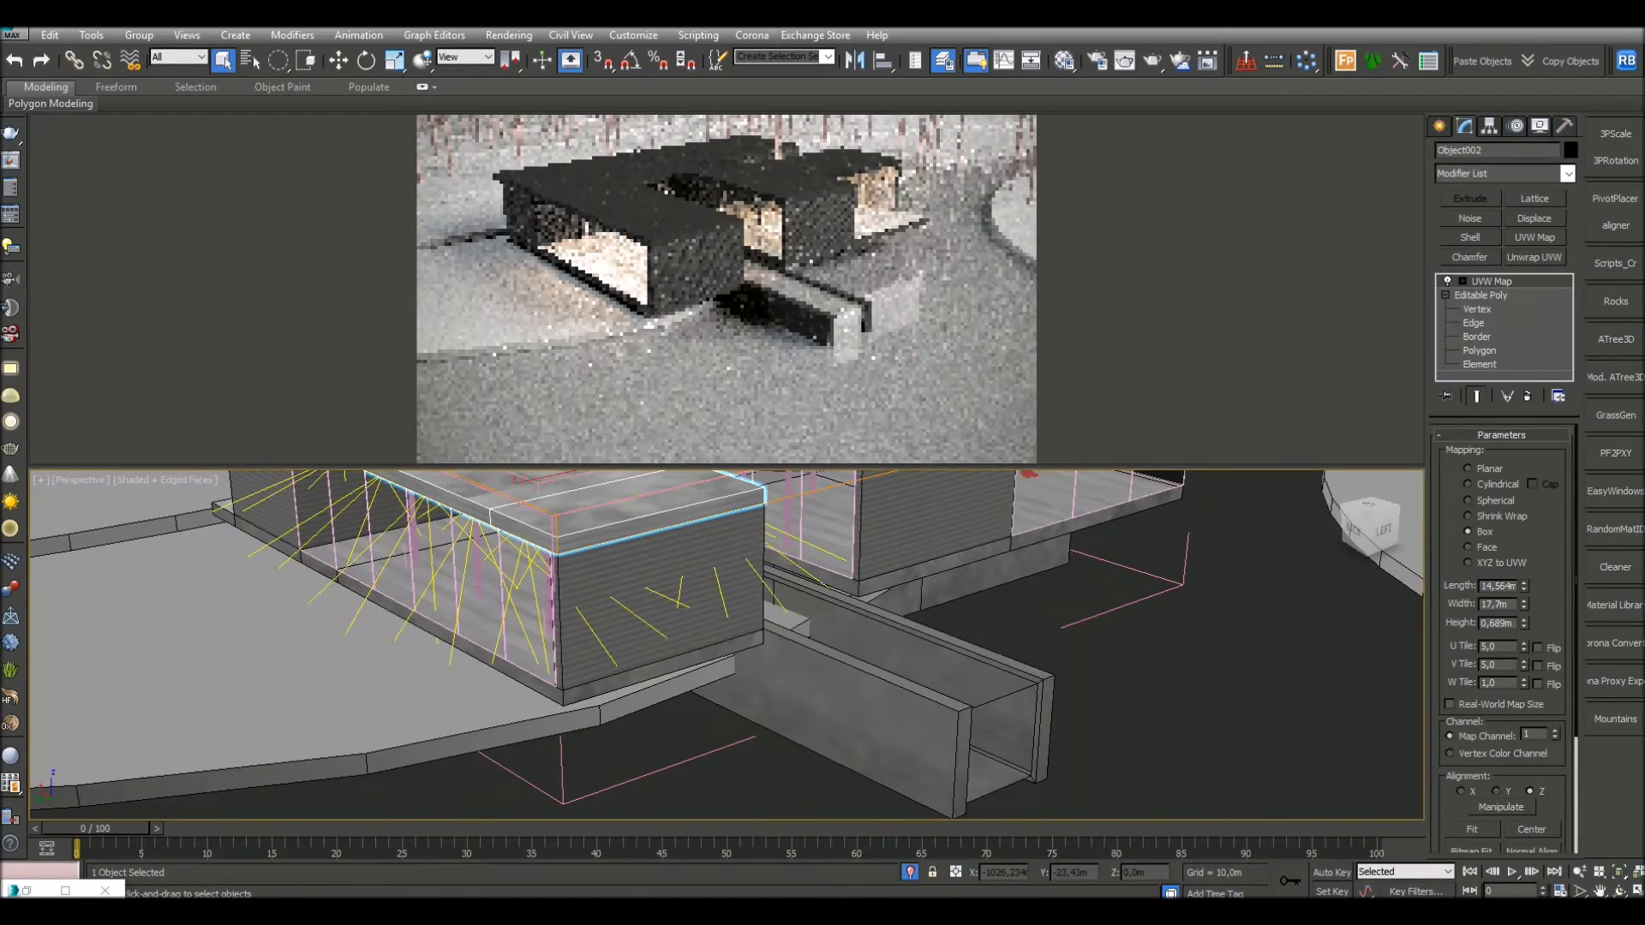
middle_click_drag(727, 645, 759, 705)
middle_click_drag(727, 644, 814, 623, "alt")
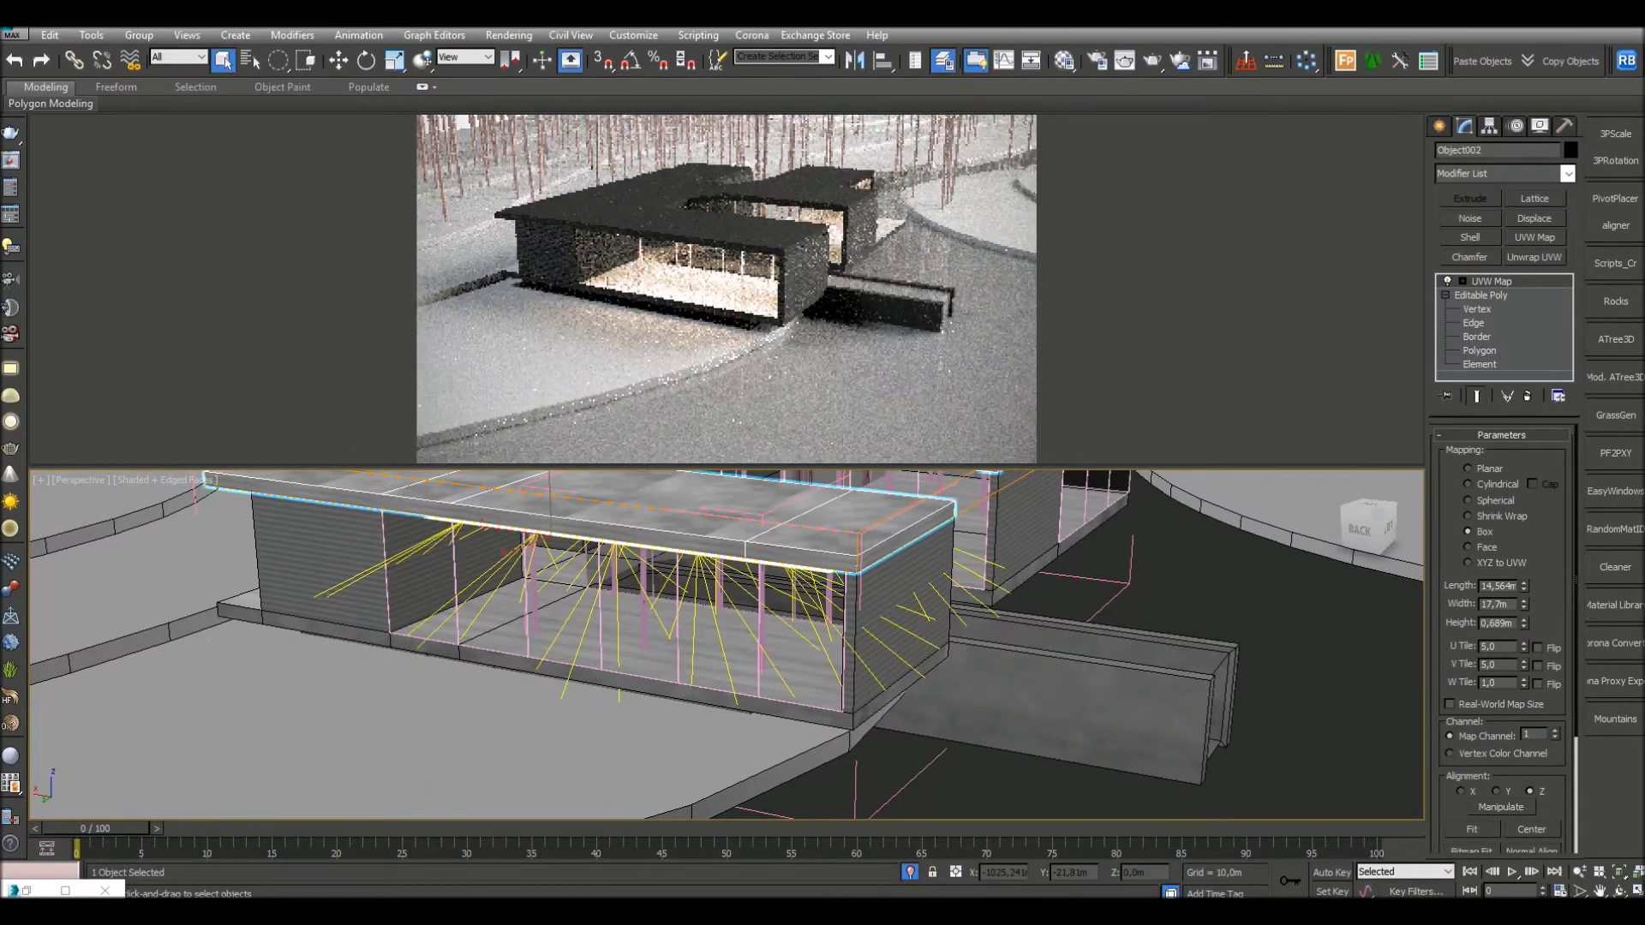
middle_click_drag(726, 644, 795, 665, "alt")
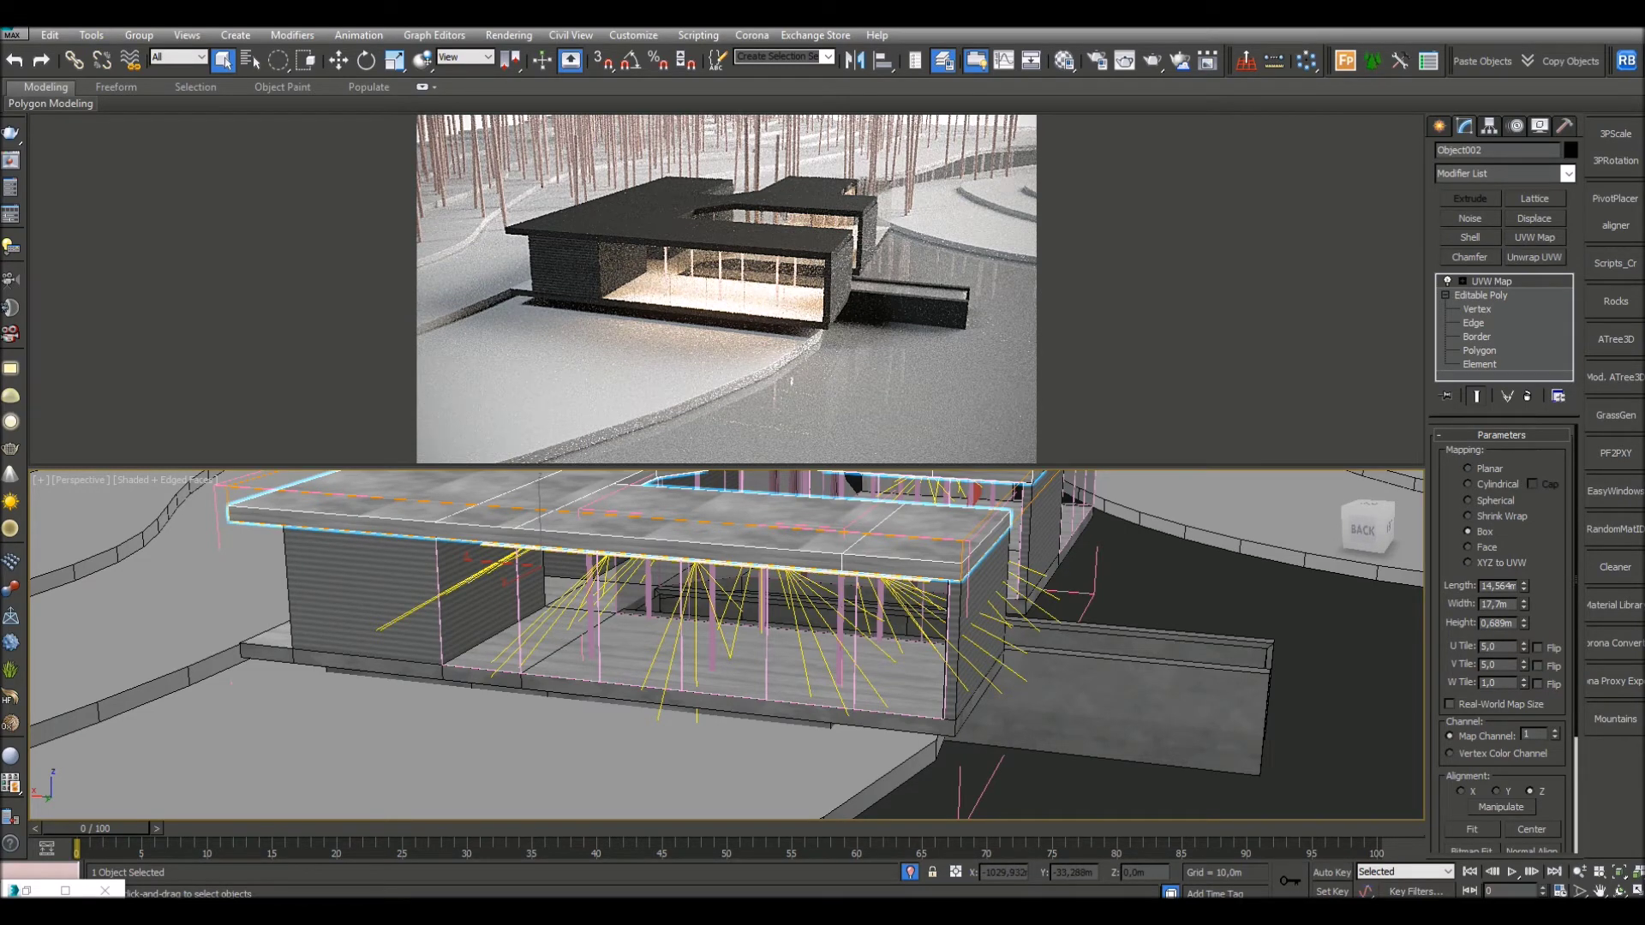
middle_click_drag(727, 643, 761, 645, "alt")
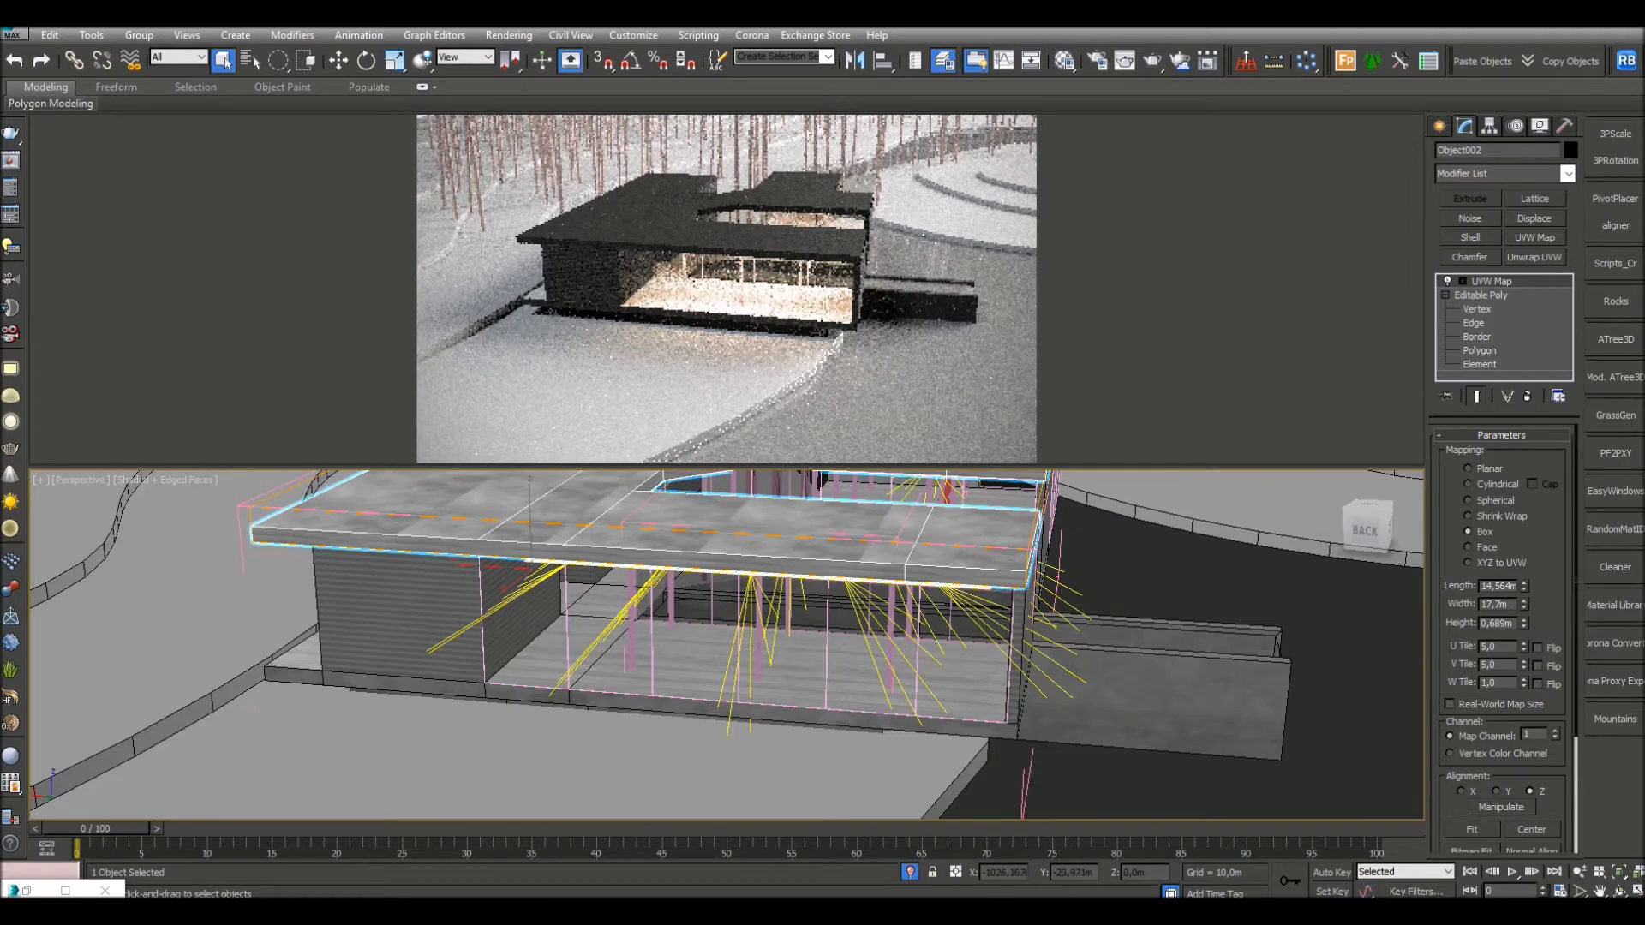
middle_click_drag(761, 644, 531, 655, "alt")
scroll(576, 655, "up", 3)
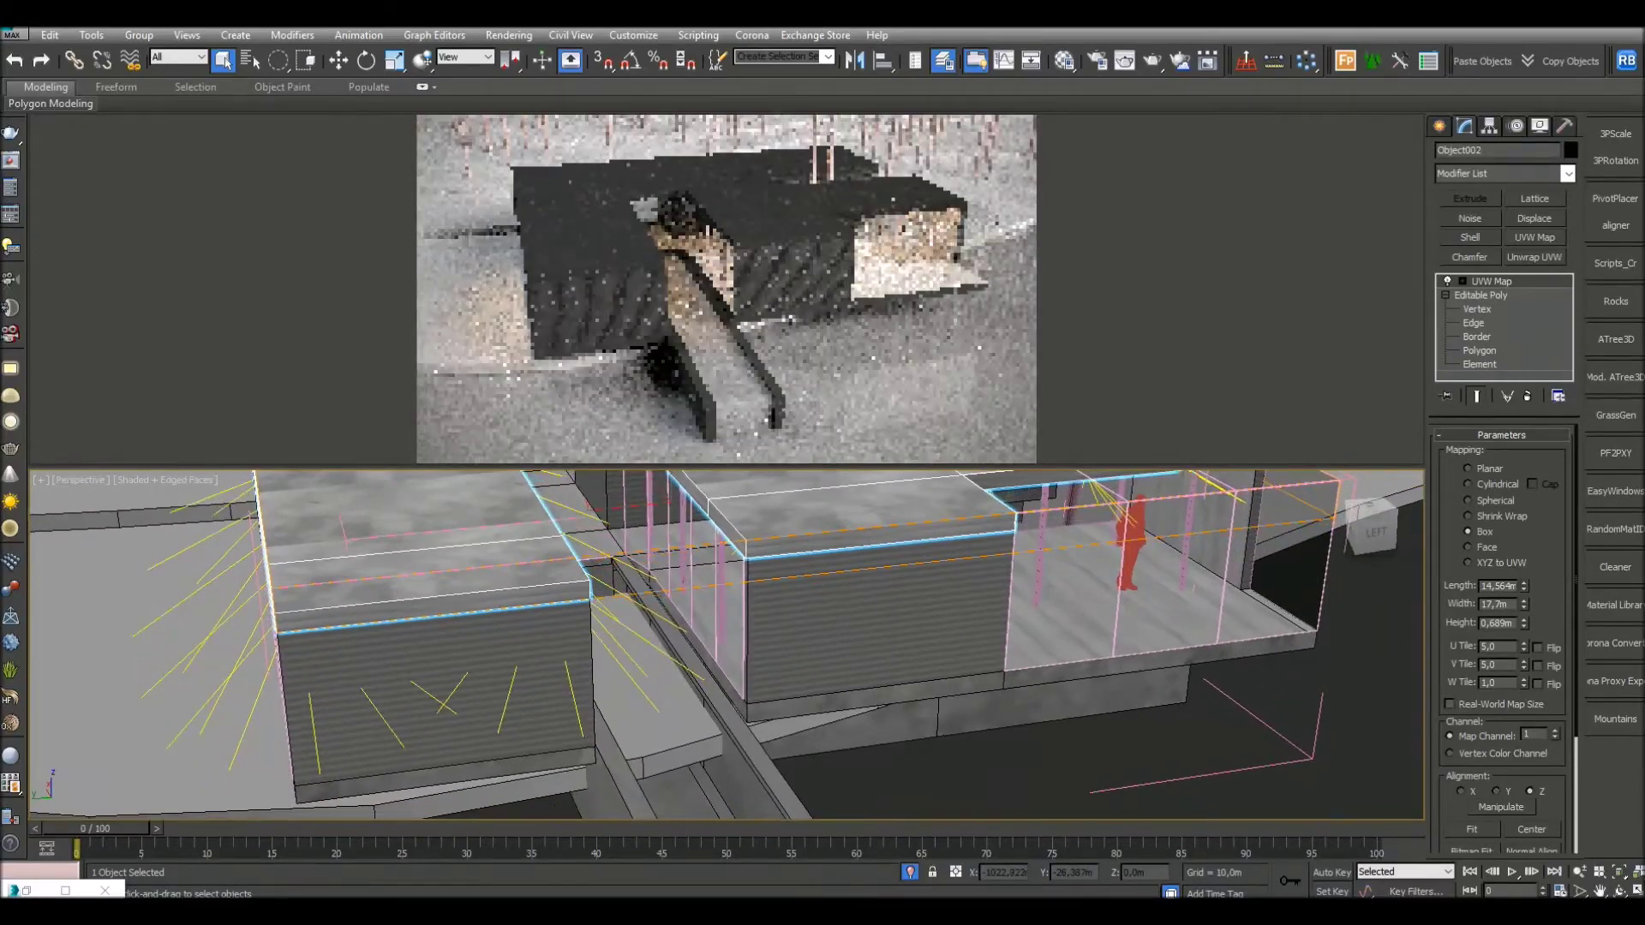
Step: Examine the ramp between the two house volumes and the adjoining glazed terrace up close in the interactive render
scroll(713, 643, "up", 3)
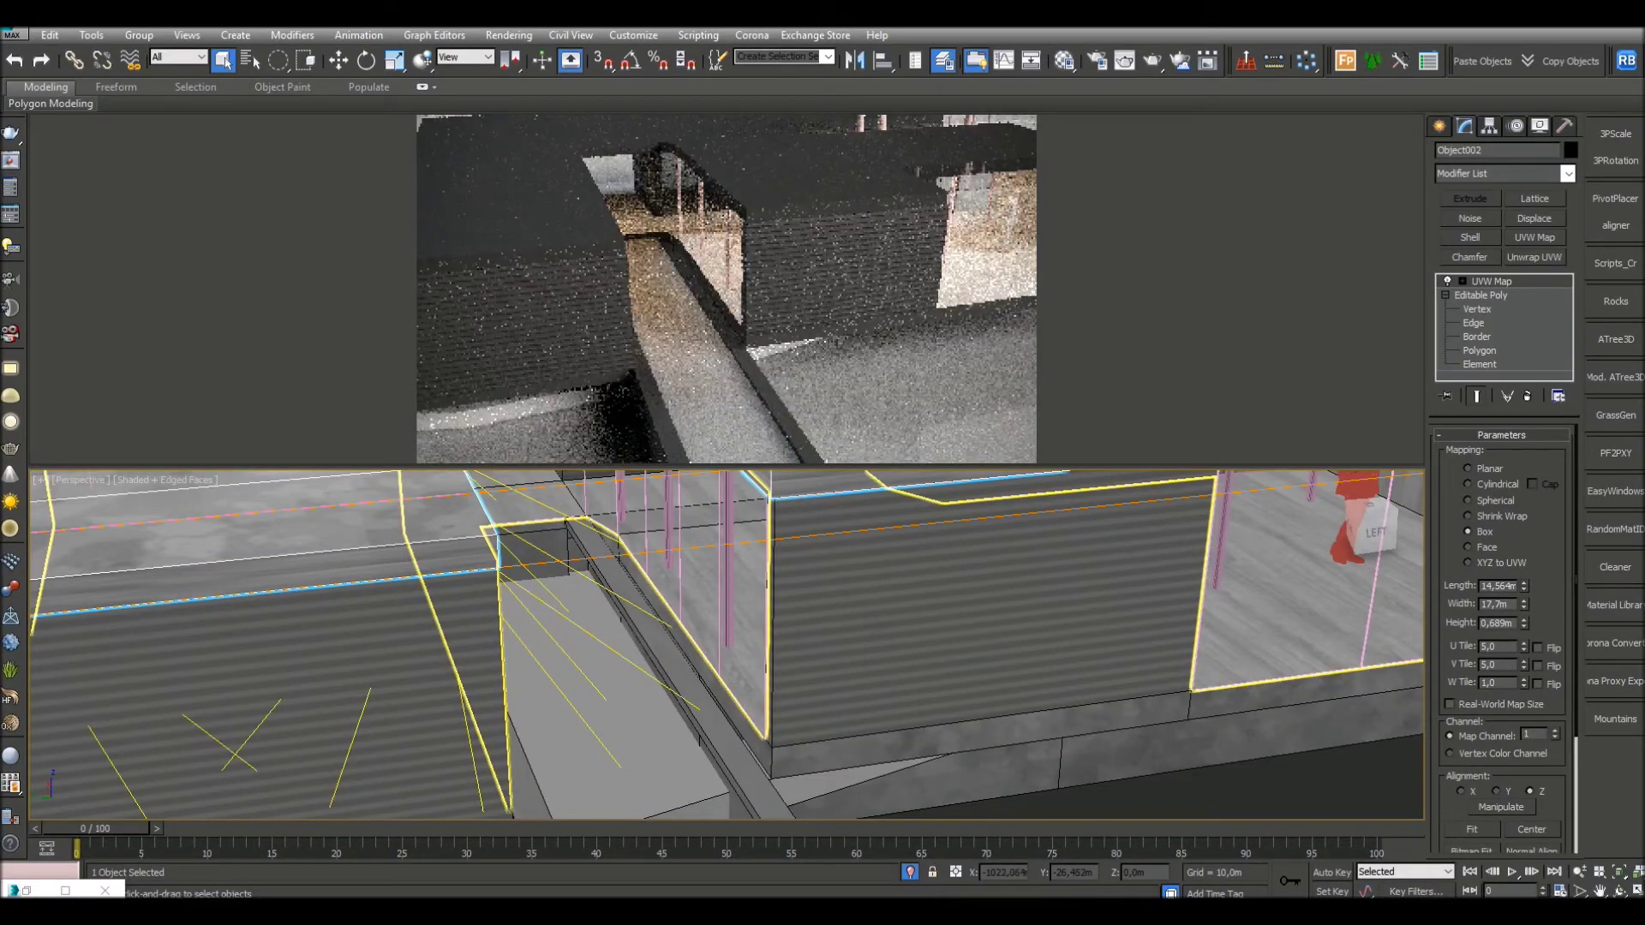
scroll(726, 644, "down", 2)
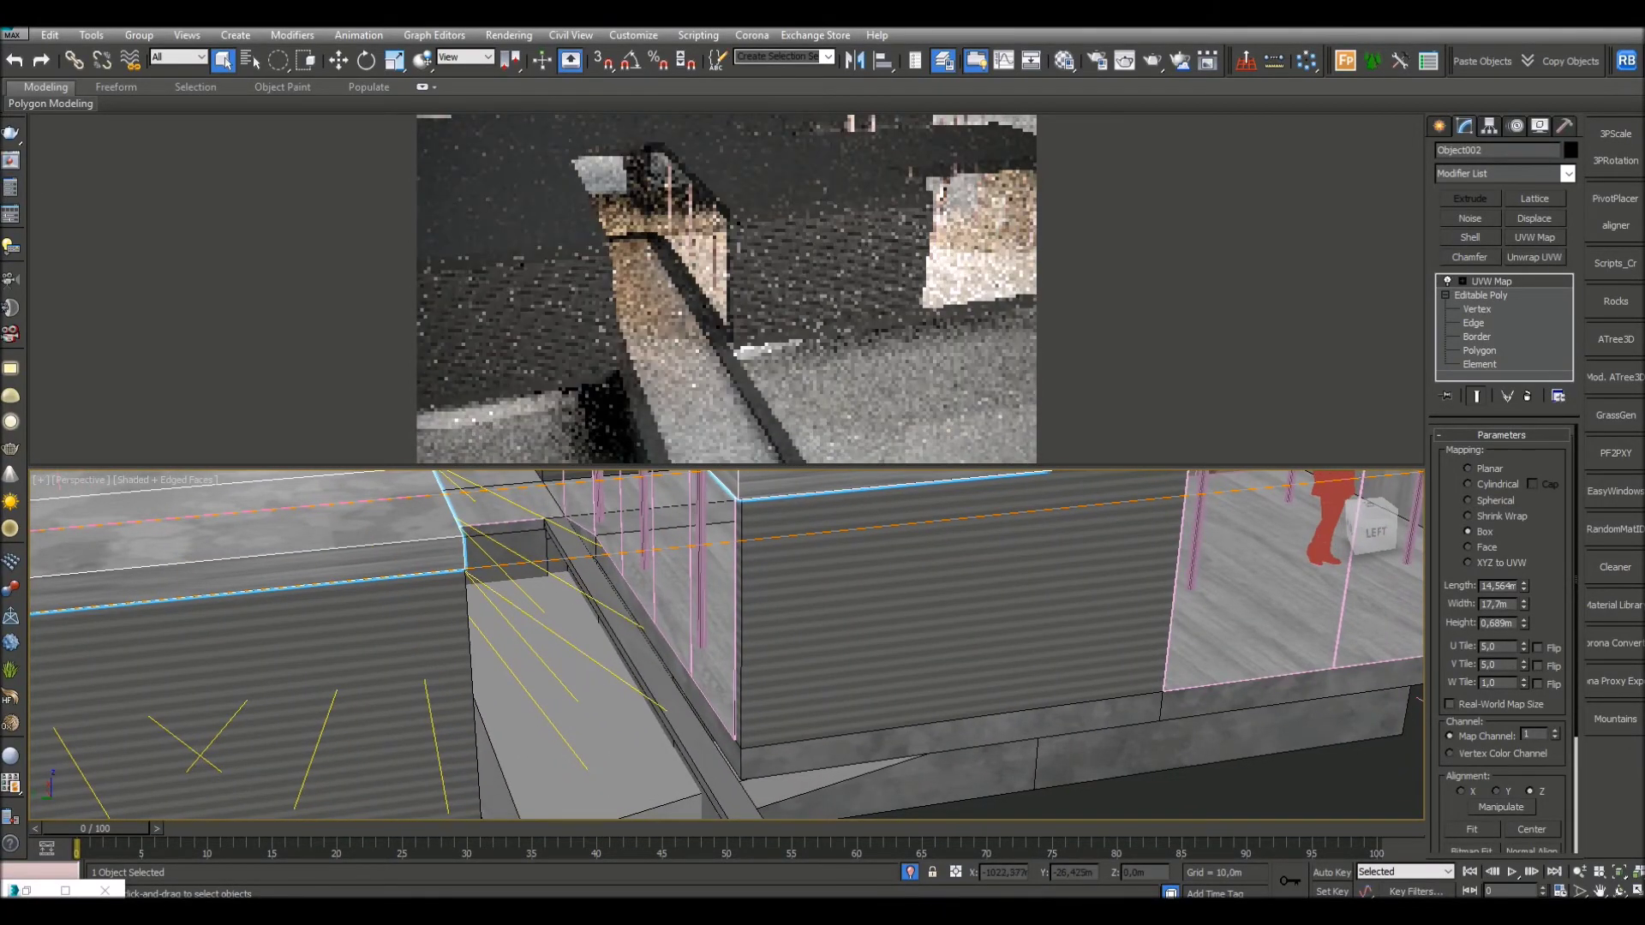
scroll(727, 645, "down", 3)
middle_click_drag(727, 645, 548, 642, "alt")
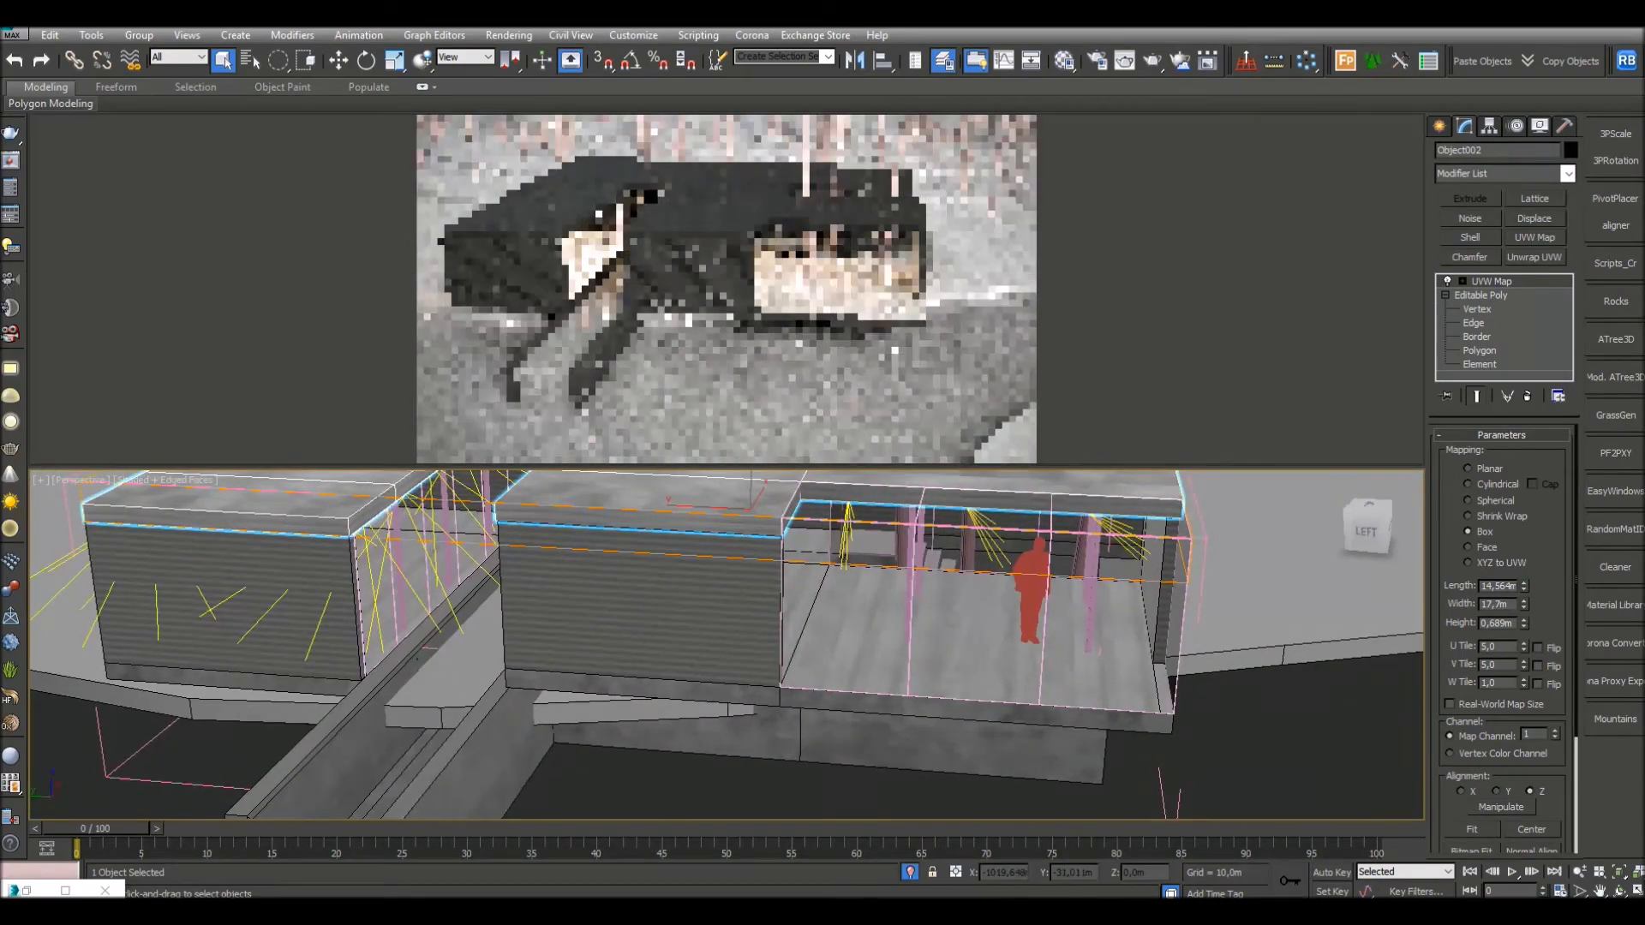
middle_click_drag(548, 642, 690, 769)
middle_click_drag(548, 643, 921, 632, "alt")
Step: Examine the lighting inside the glazed room, checking the wood floor, columns, walls and human figure from several interior viewpoints
scroll(921, 632, "up", 8)
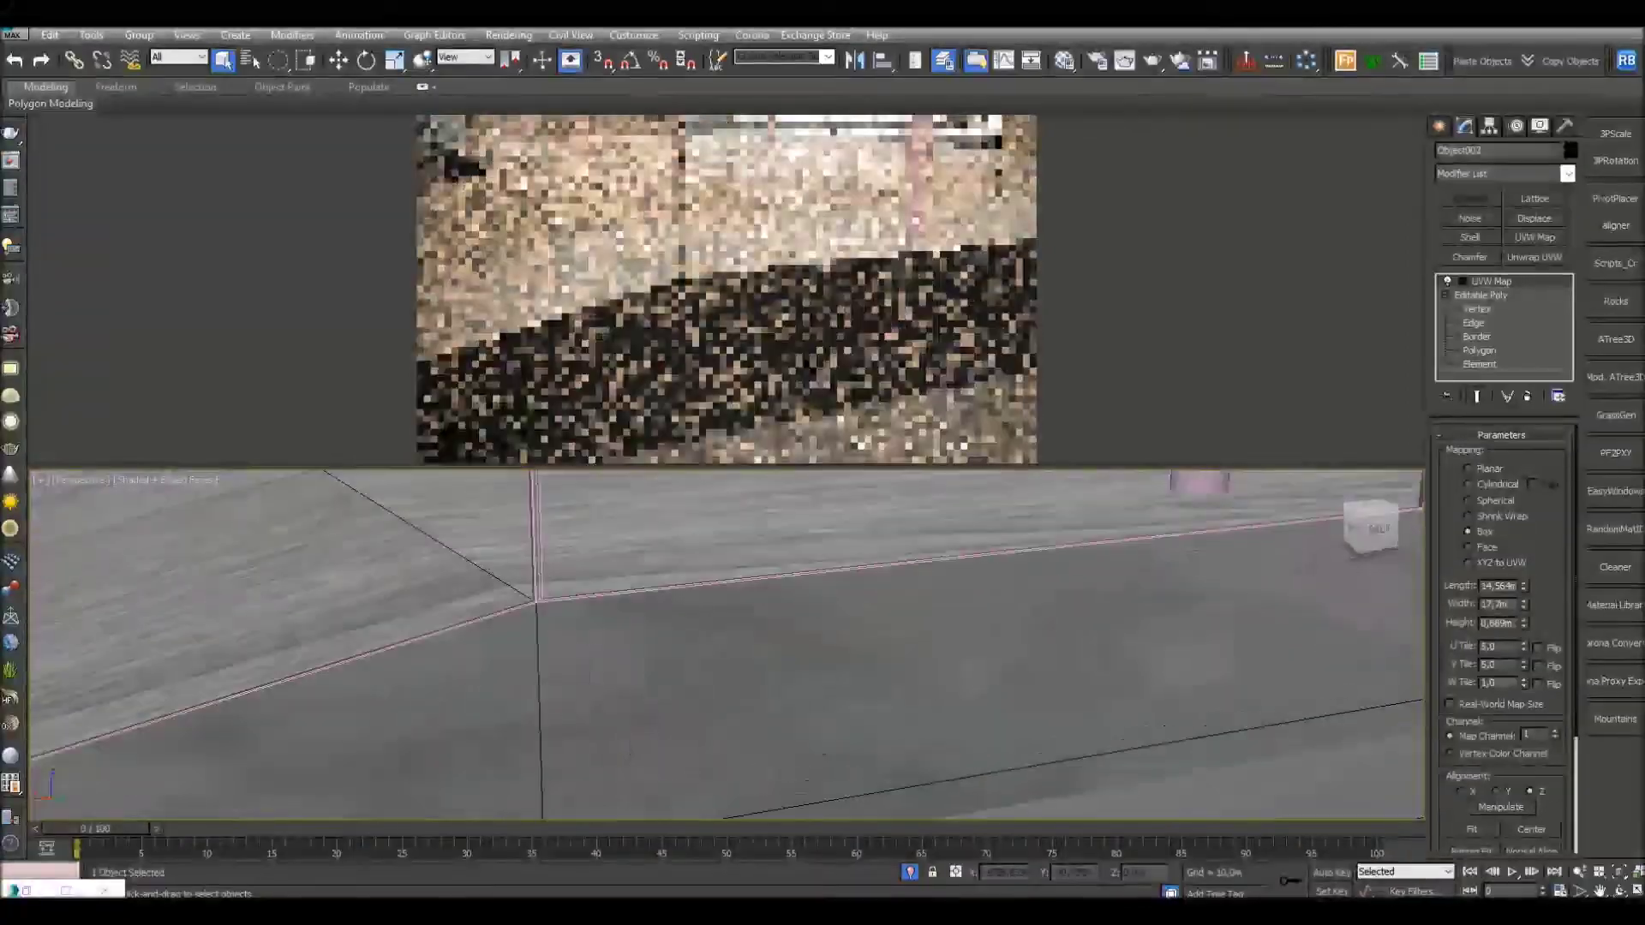
scroll(726, 644, "up", 3)
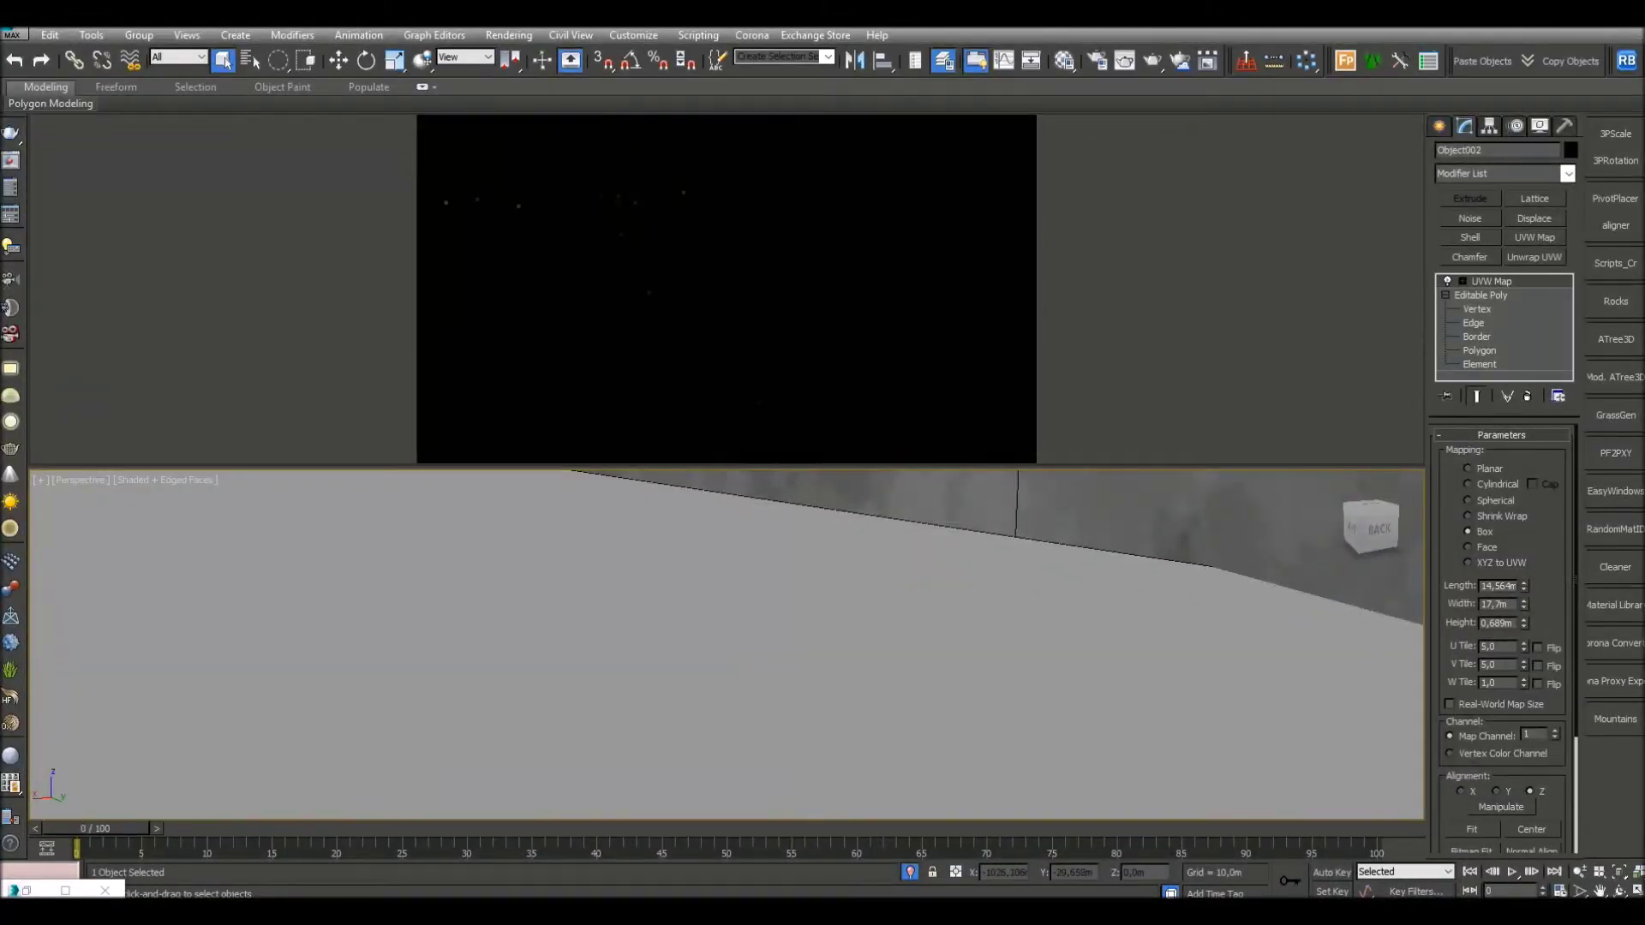
scroll(896, 569, "down", 4)
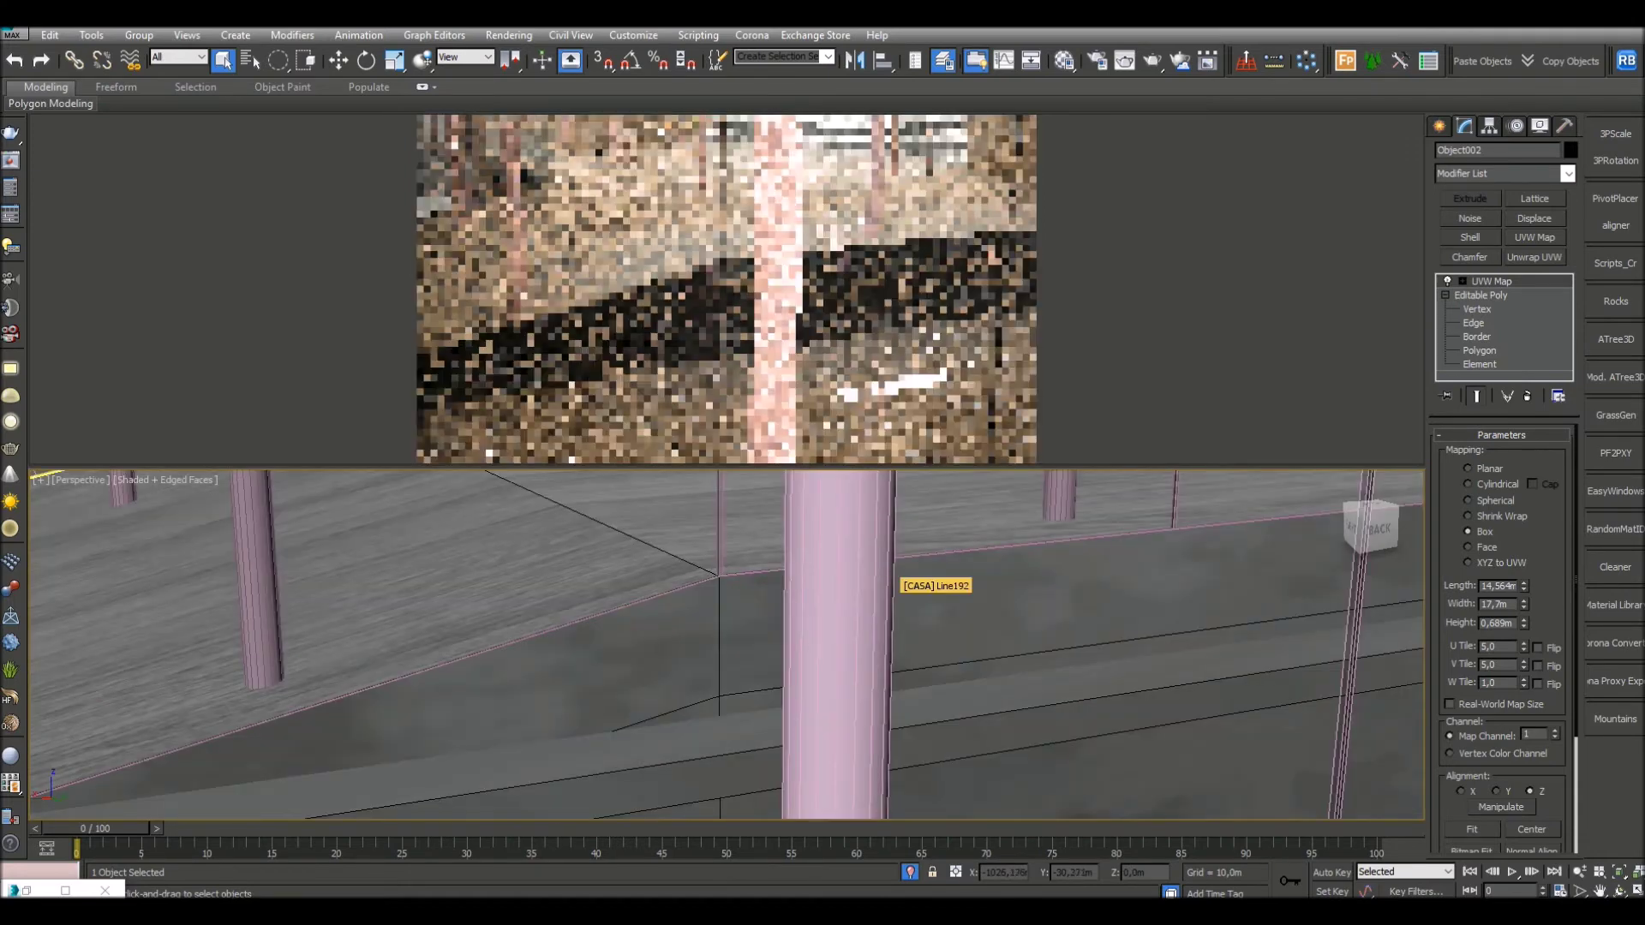
middle_click_drag(895, 570, 1149, 690)
scroll(1150, 691, "down", 3)
scroll(1199, 574, "up", 1)
middle_click_drag(1200, 574, 792, 613)
scroll(823, 617, "up", 2)
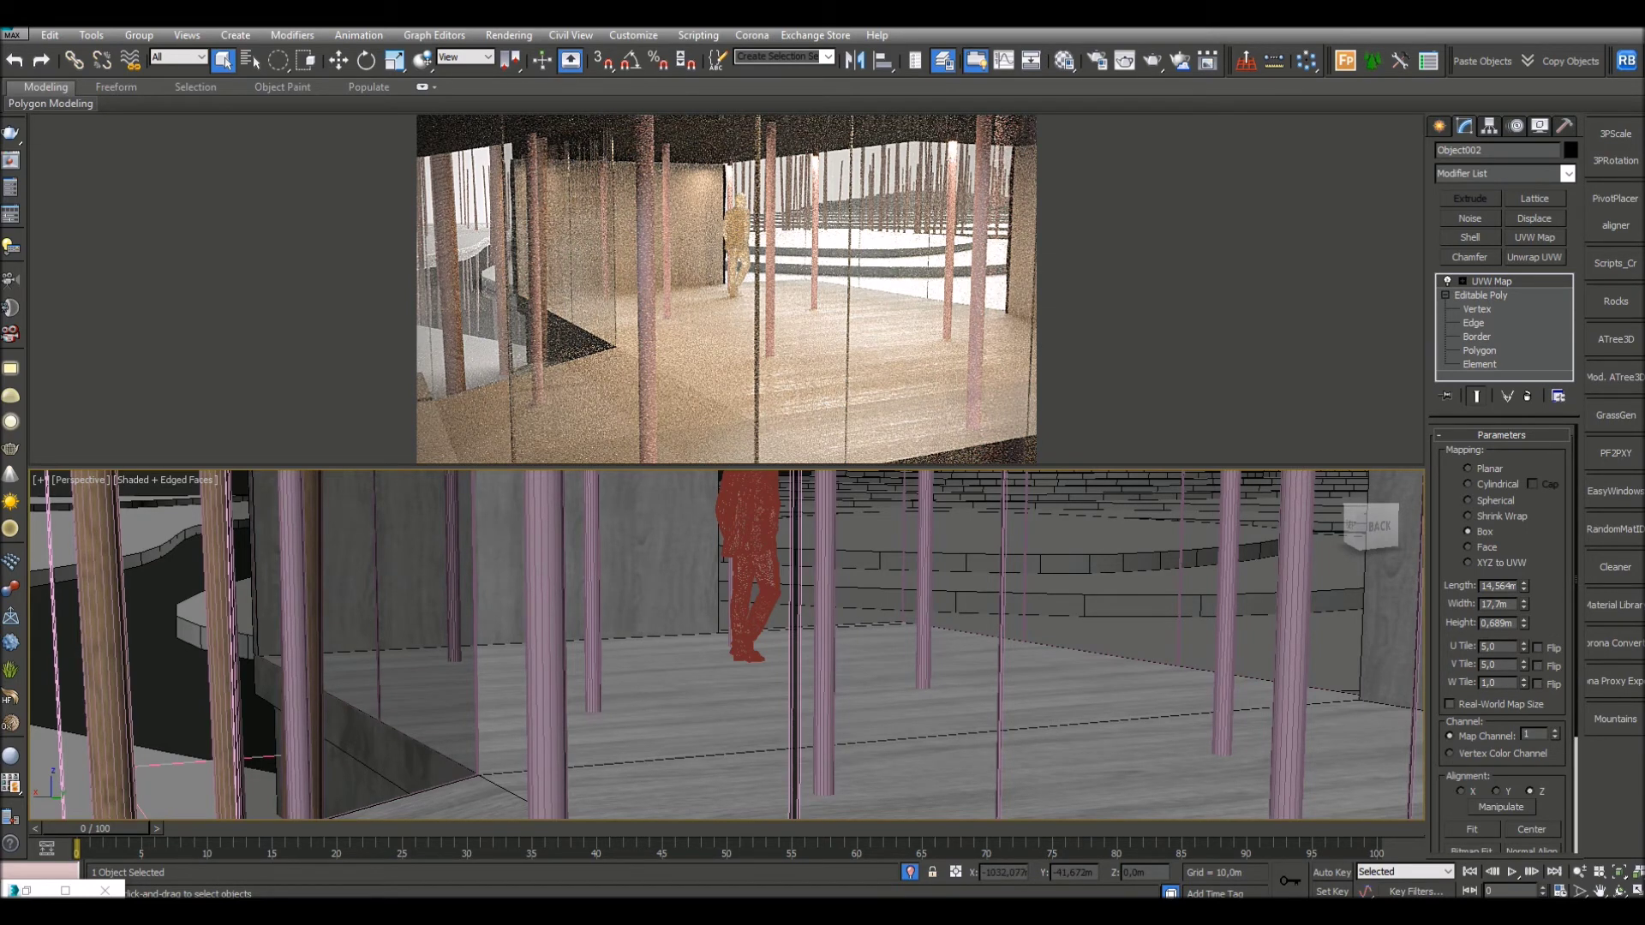
middle_click_drag(728, 642, 771, 651, "alt")
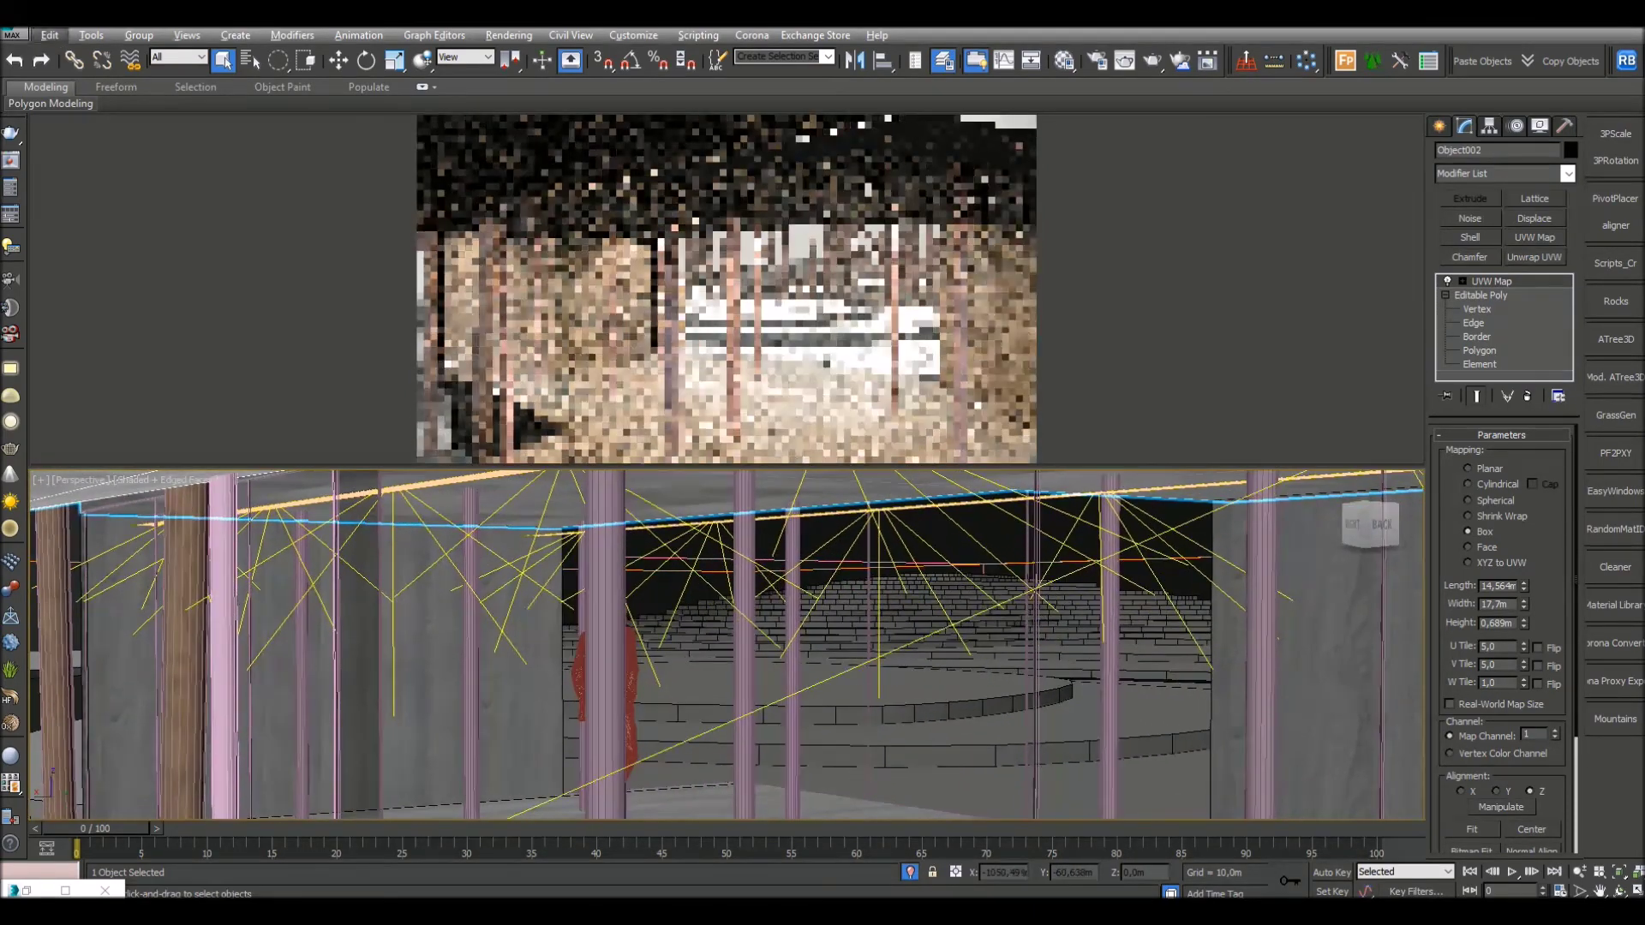
scroll(726, 644, "up", 2)
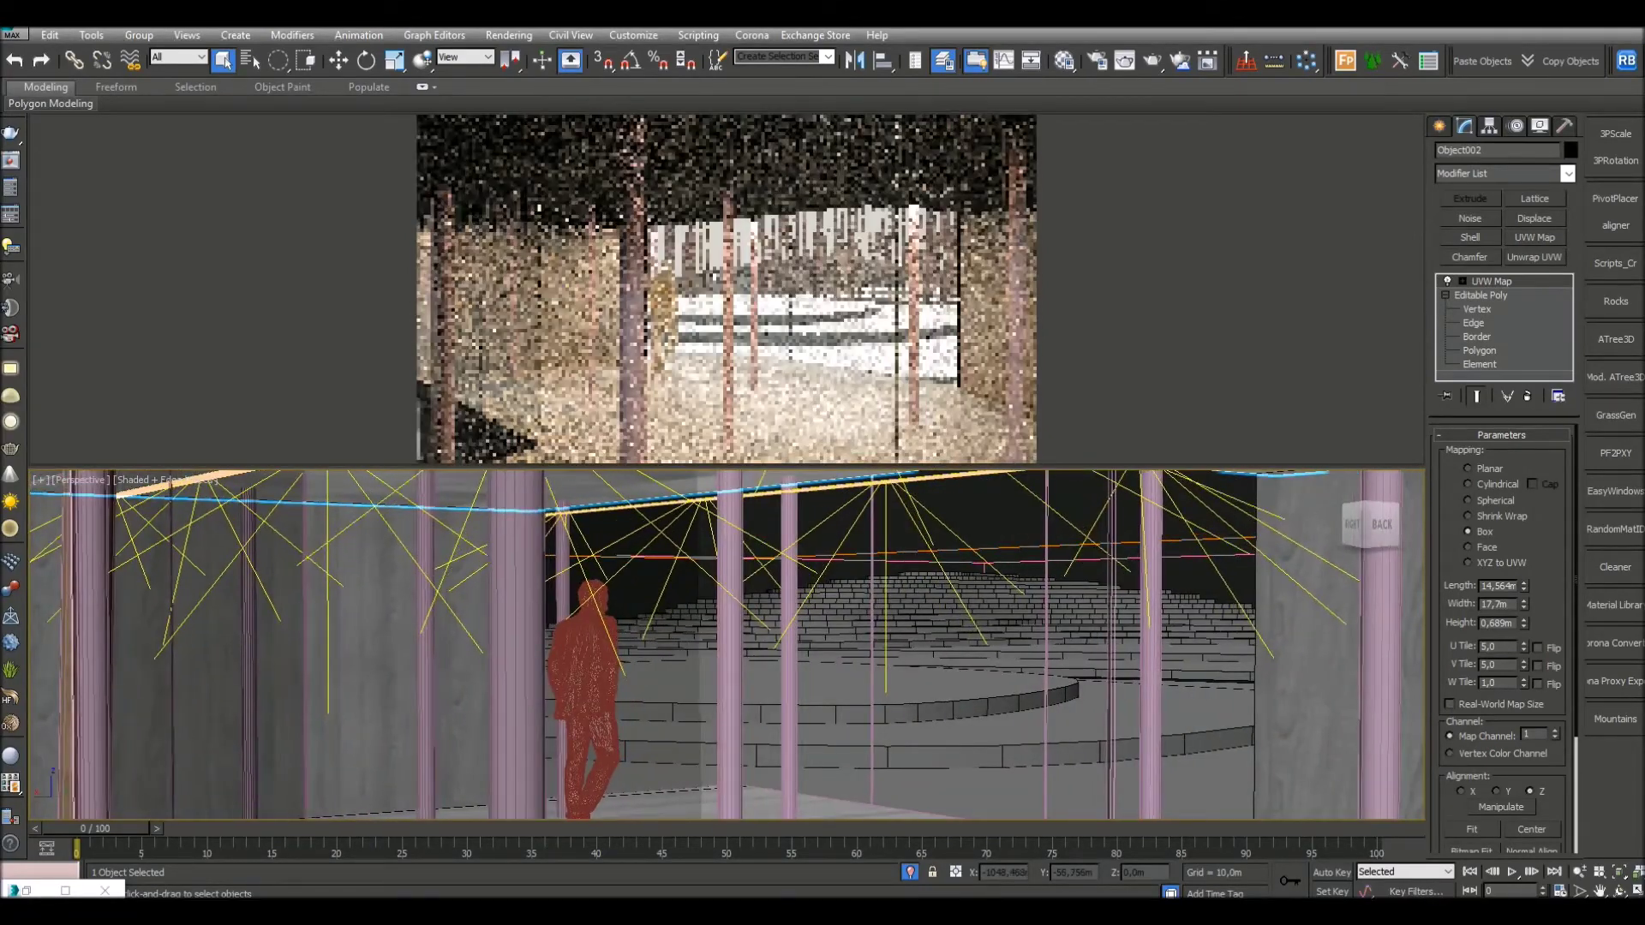
scroll(727, 645, "up", 2)
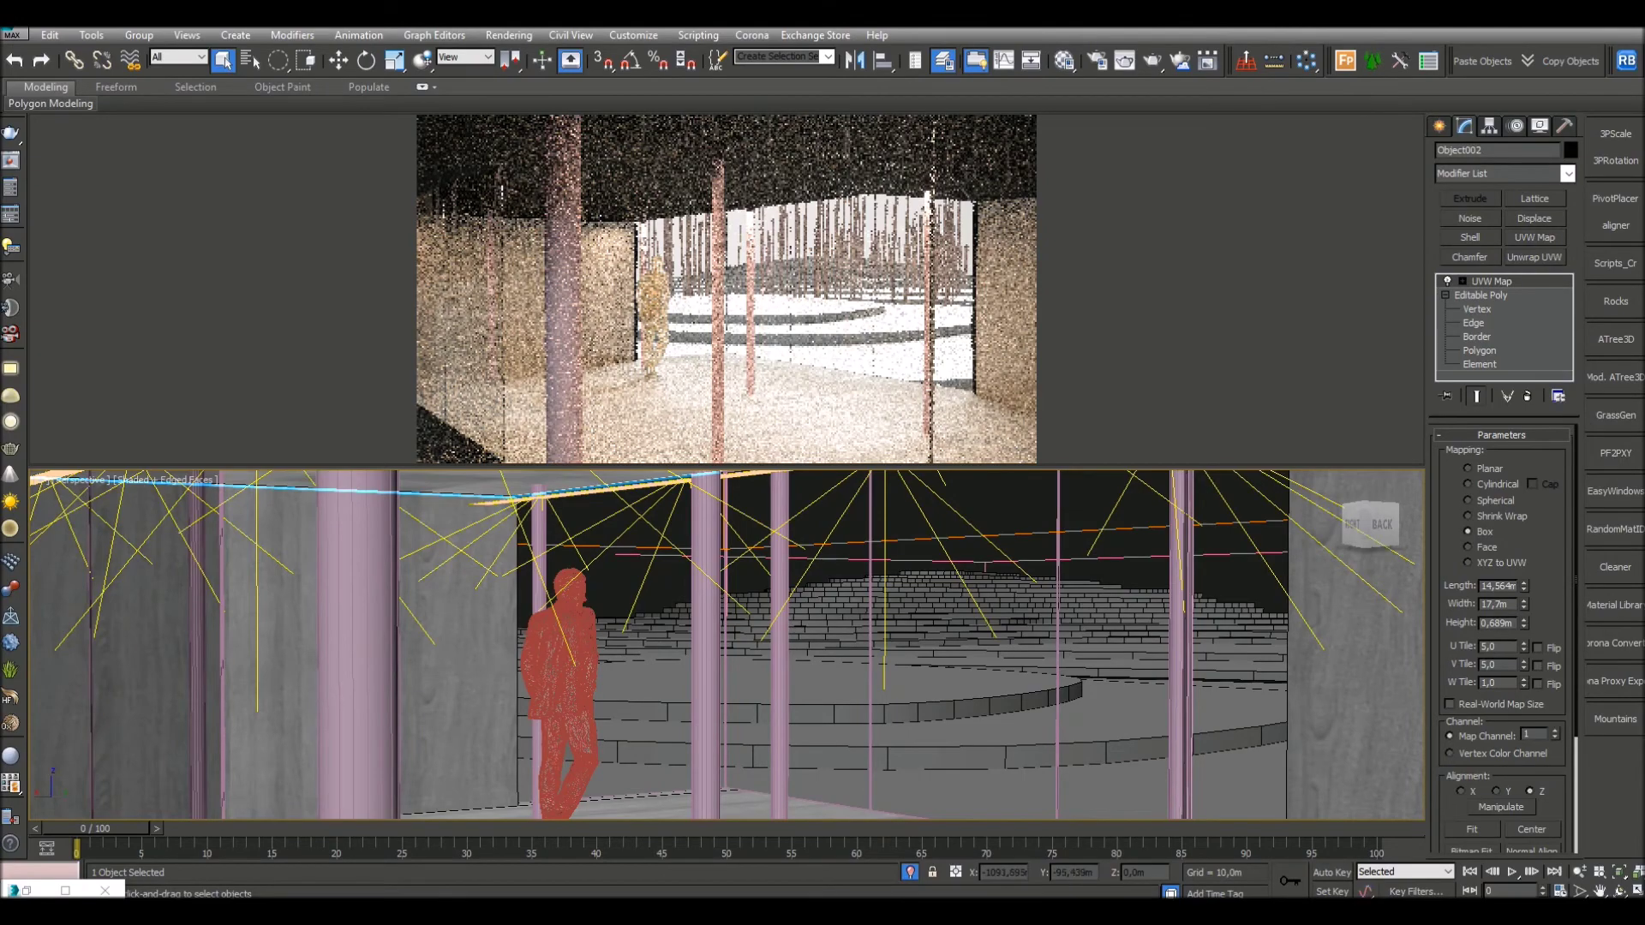
mouse_move(729, 642)
middle_mouse_down("alt")
mouse_move(985, 639)
mouse_move(703, 638)
middle_mouse_up("alt")
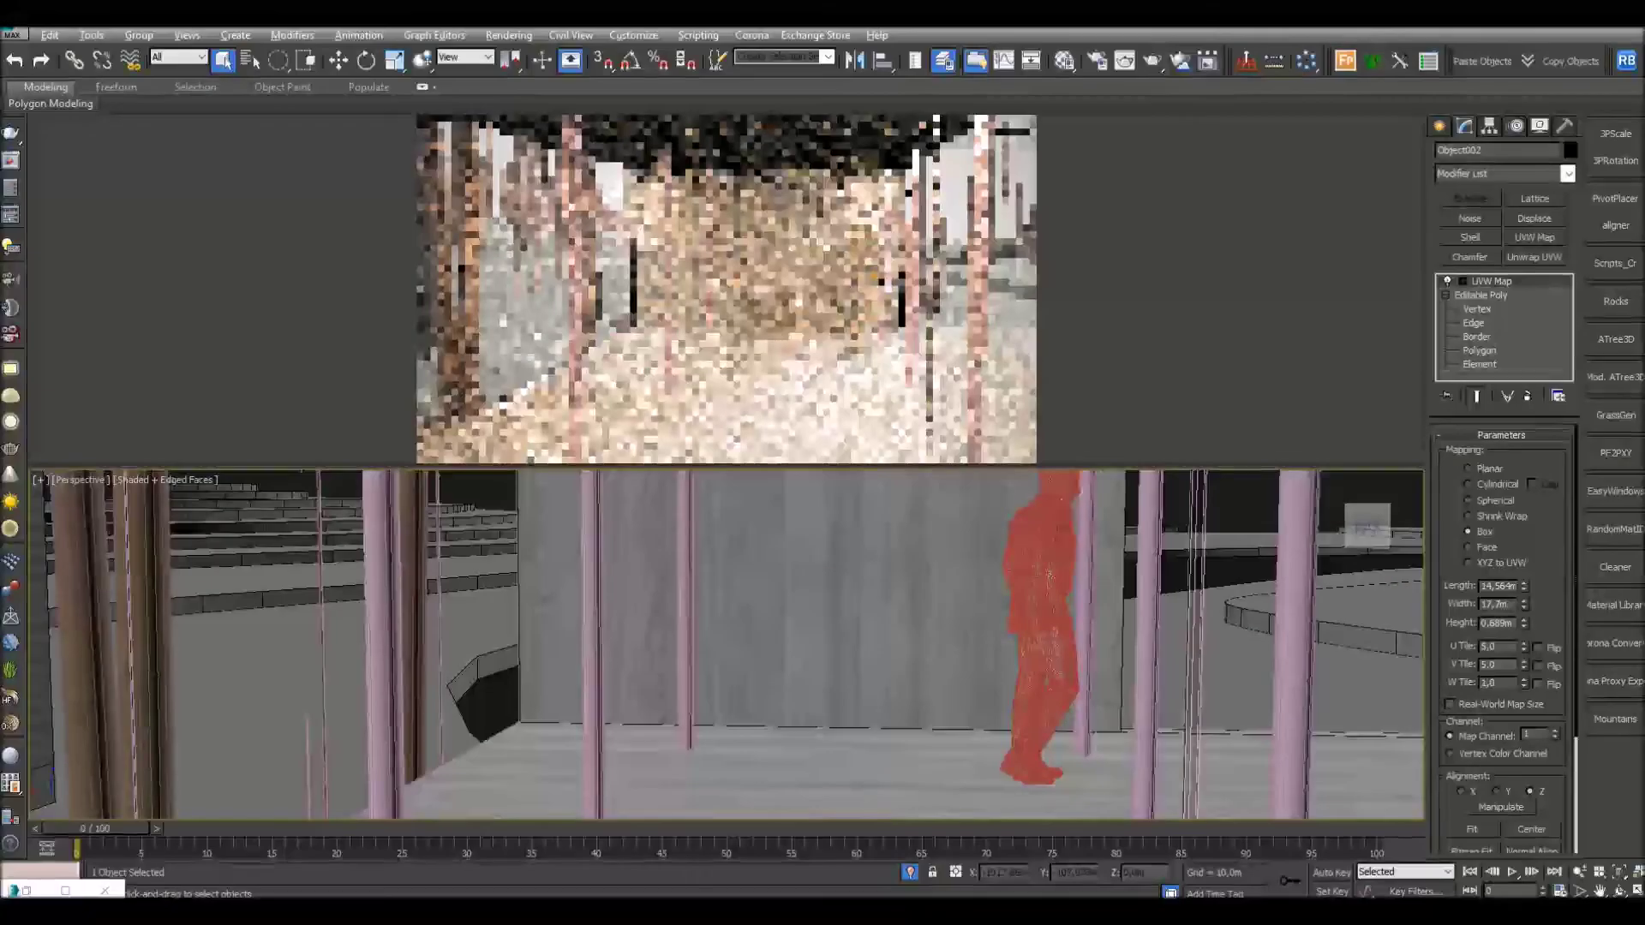
scroll(797, 566, "down", 2)
middle_click_drag(1024, 643, 1119, 642, "alt")
scroll(727, 642, "down", 1)
middle_click_drag(726, 643, 739, 610)
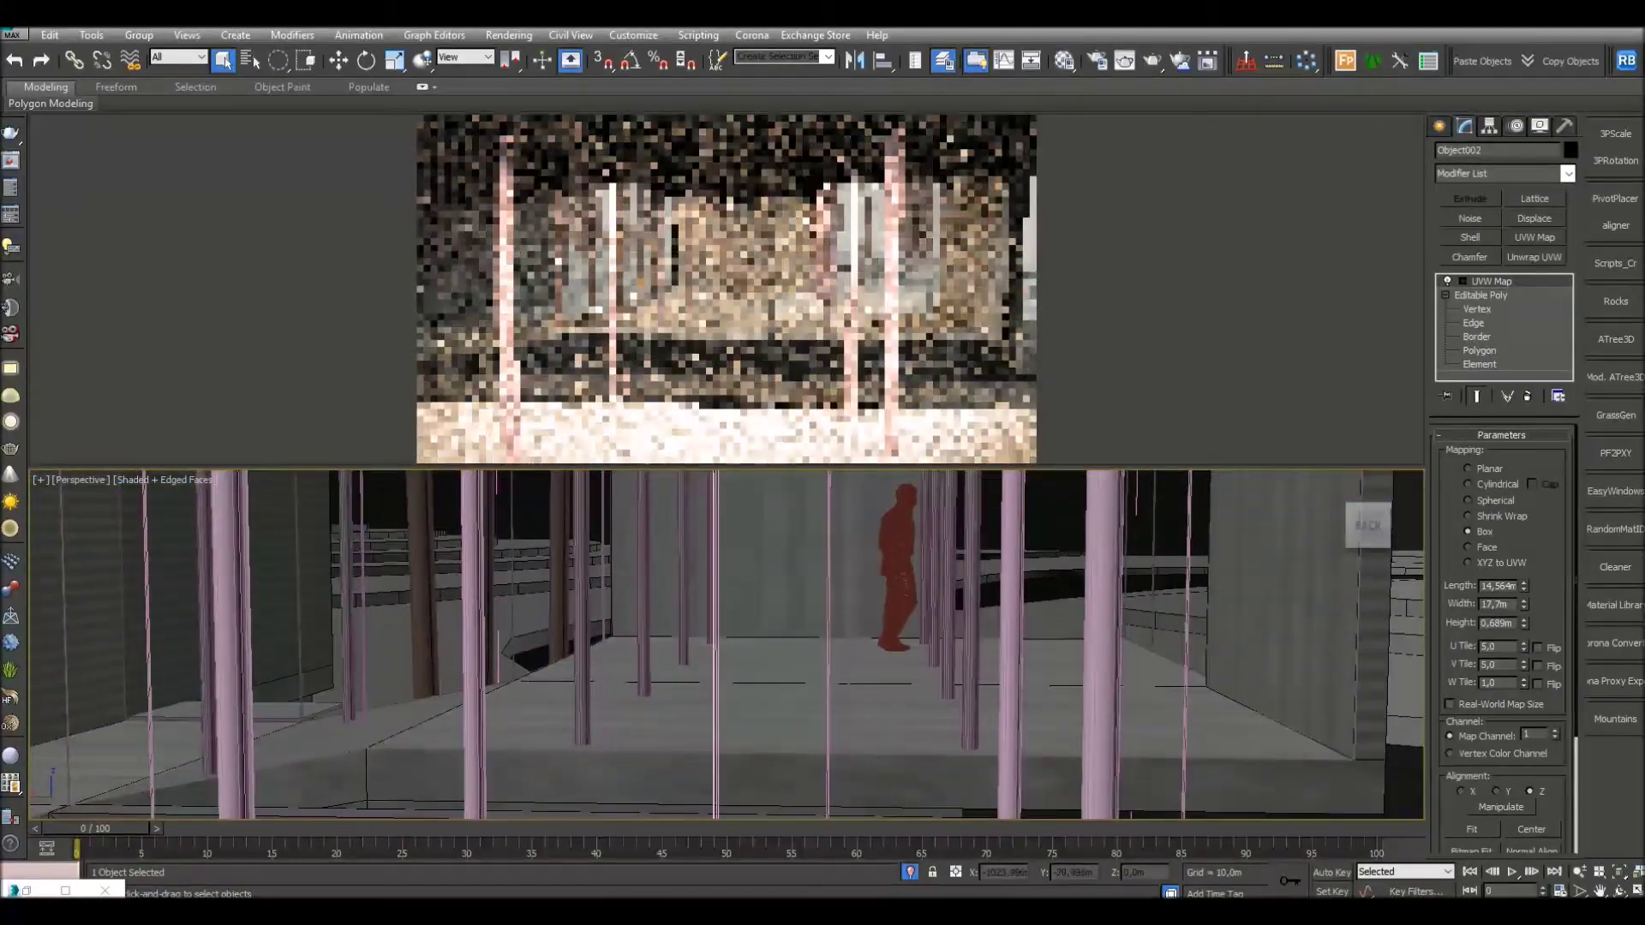
Step: Examine the facades on the ramp side of the house from outside, comparing oblique and frontal angles of the lit glazed openings
scroll(736, 613, "down", 1)
middle_click_drag(1112, 617, 1097, 476, "alt")
scroll(726, 644, "down", 3)
scroll(726, 644, "down", 2)
middle_click_drag(287, 670, 337, 572)
middle_click_drag(1067, 722, 1018, 726, "alt")
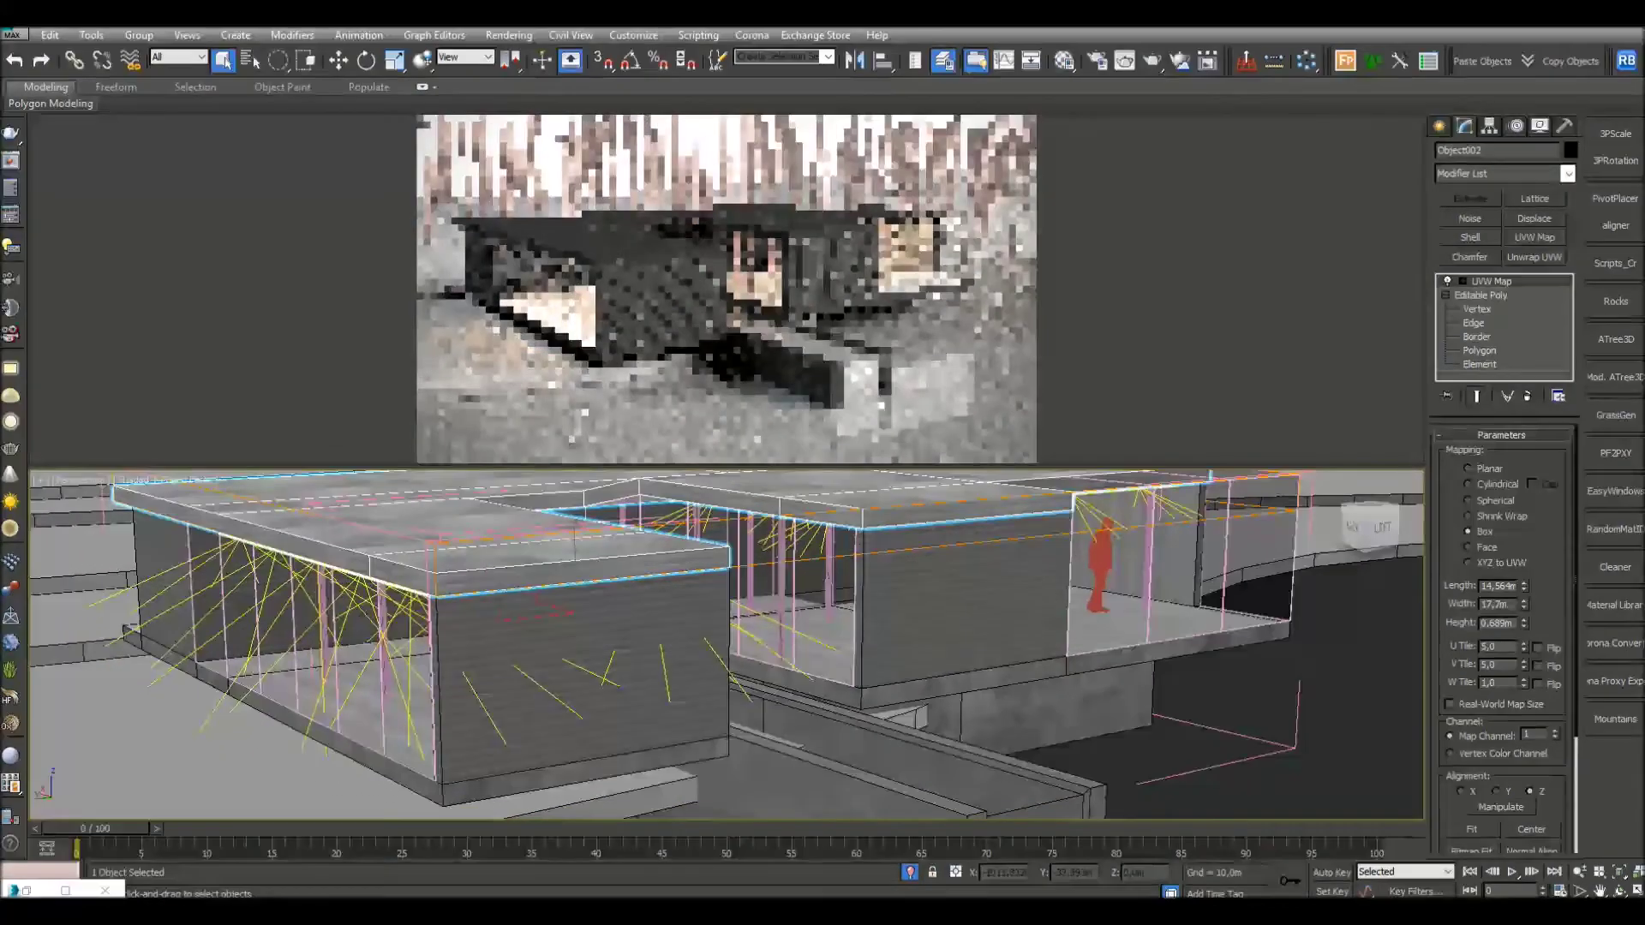
scroll(828, 609, "up", 2)
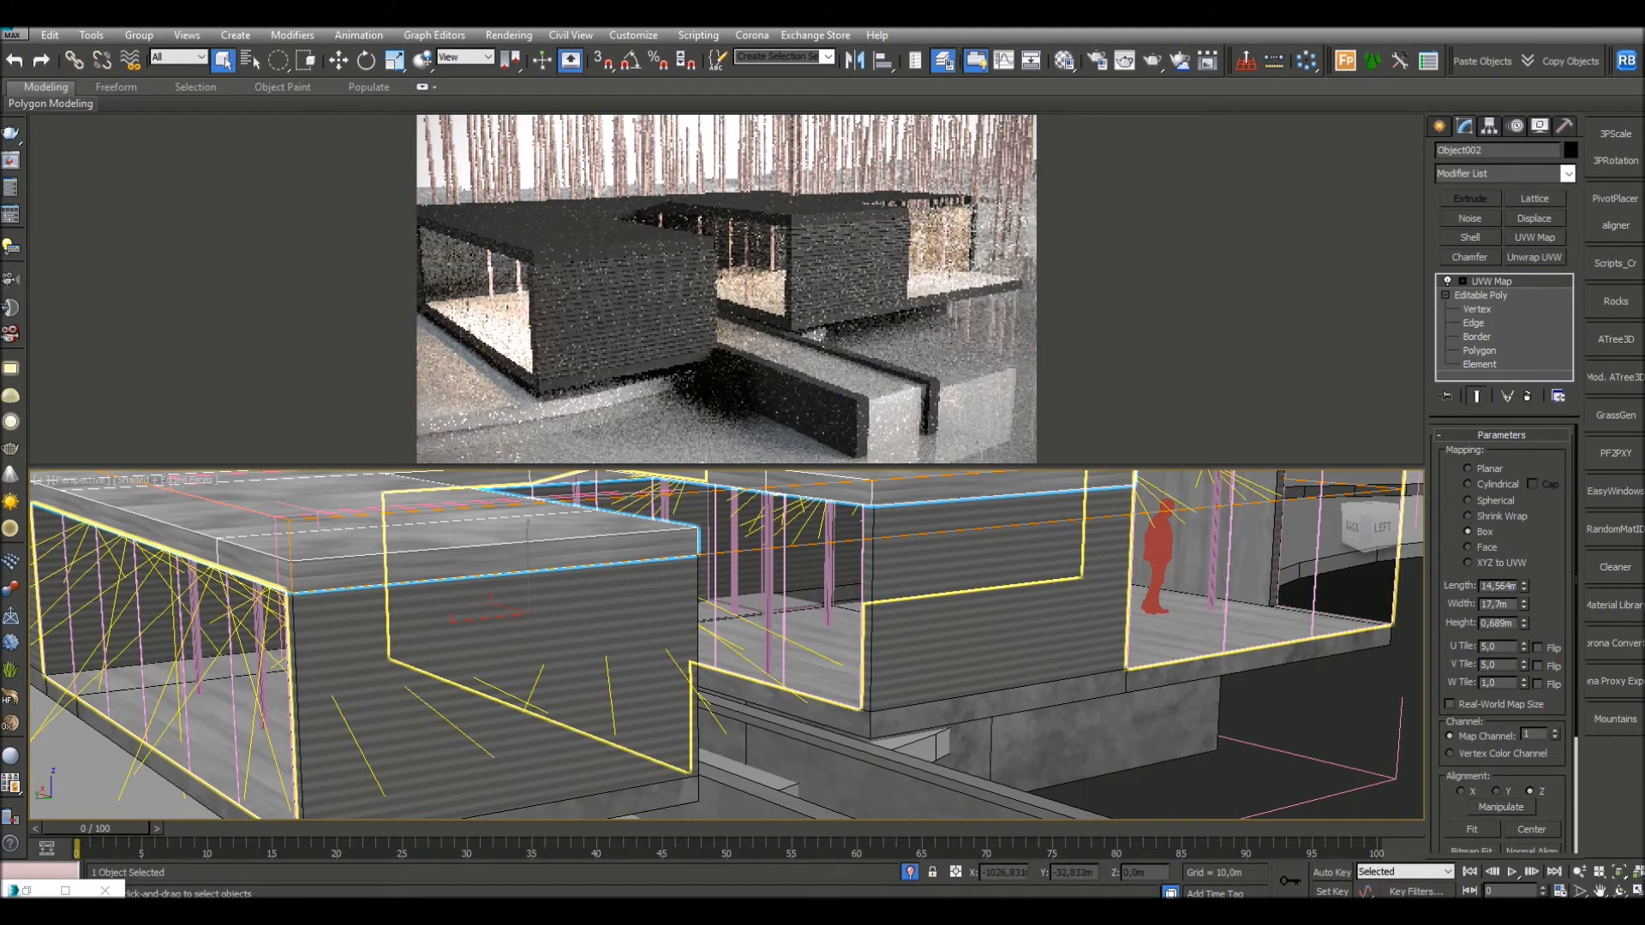
middle_click_drag(942, 634, 703, 587, "alt")
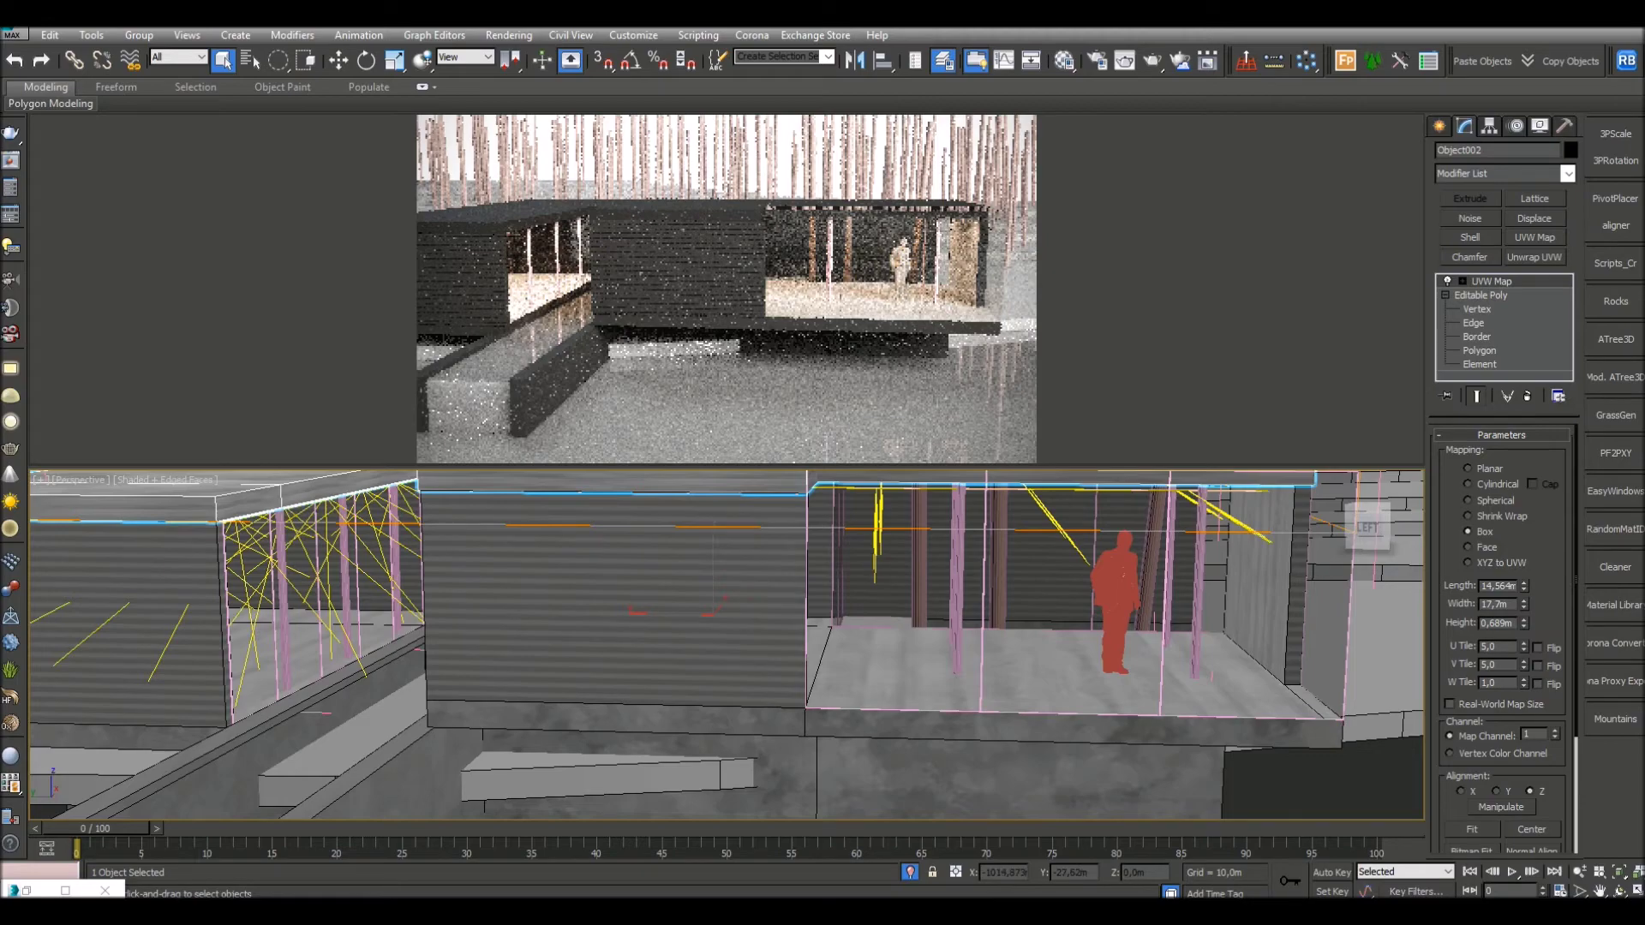
middle_click_drag(726, 644, 929, 643, "alt")
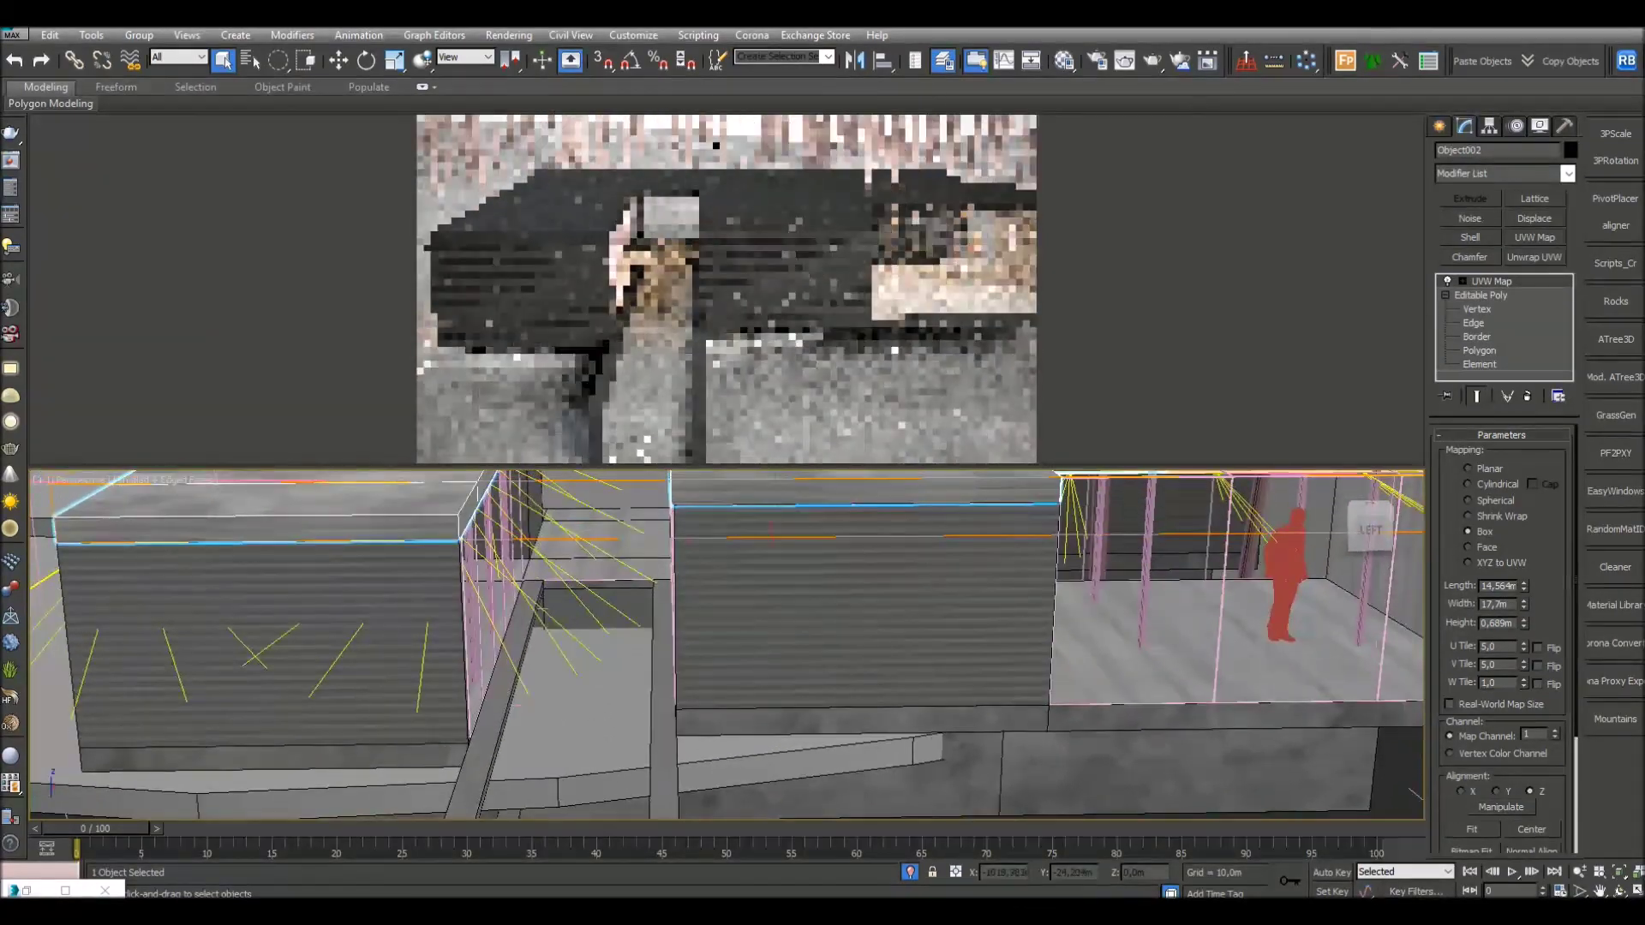
scroll(726, 645, "down", 3)
middle_click_drag(727, 644, 752, 591)
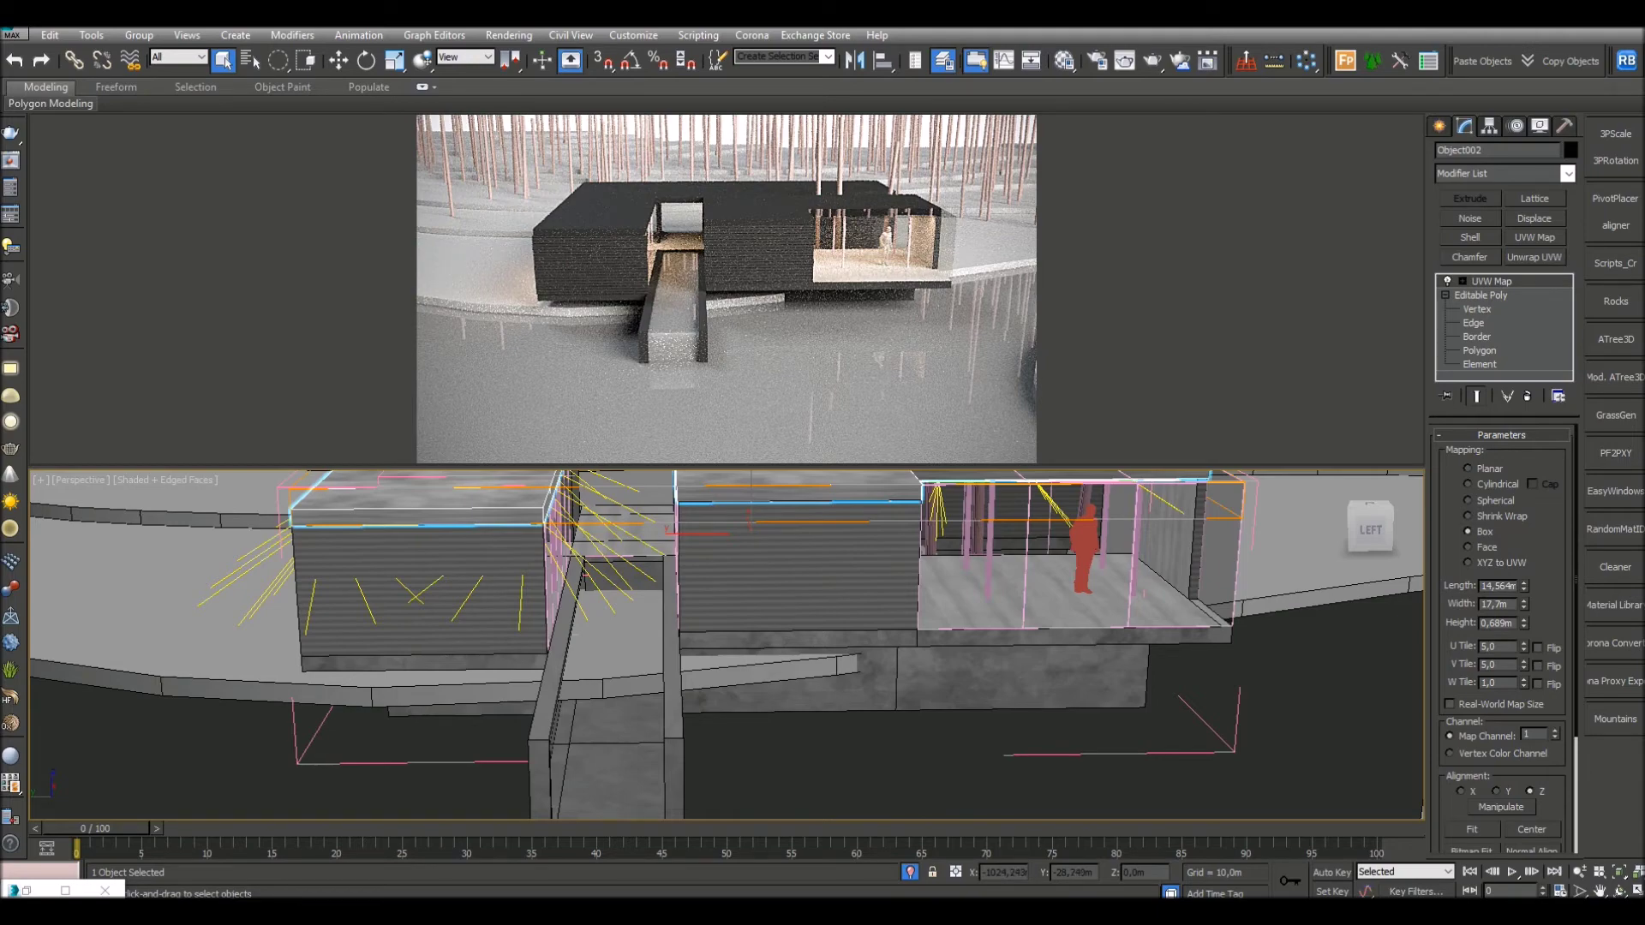
Step: Examine the house from the cantilevered terrace around to the entrance steps, including close views of the passage between the volumes
middle_click_drag(771, 651, 484, 586, "alt")
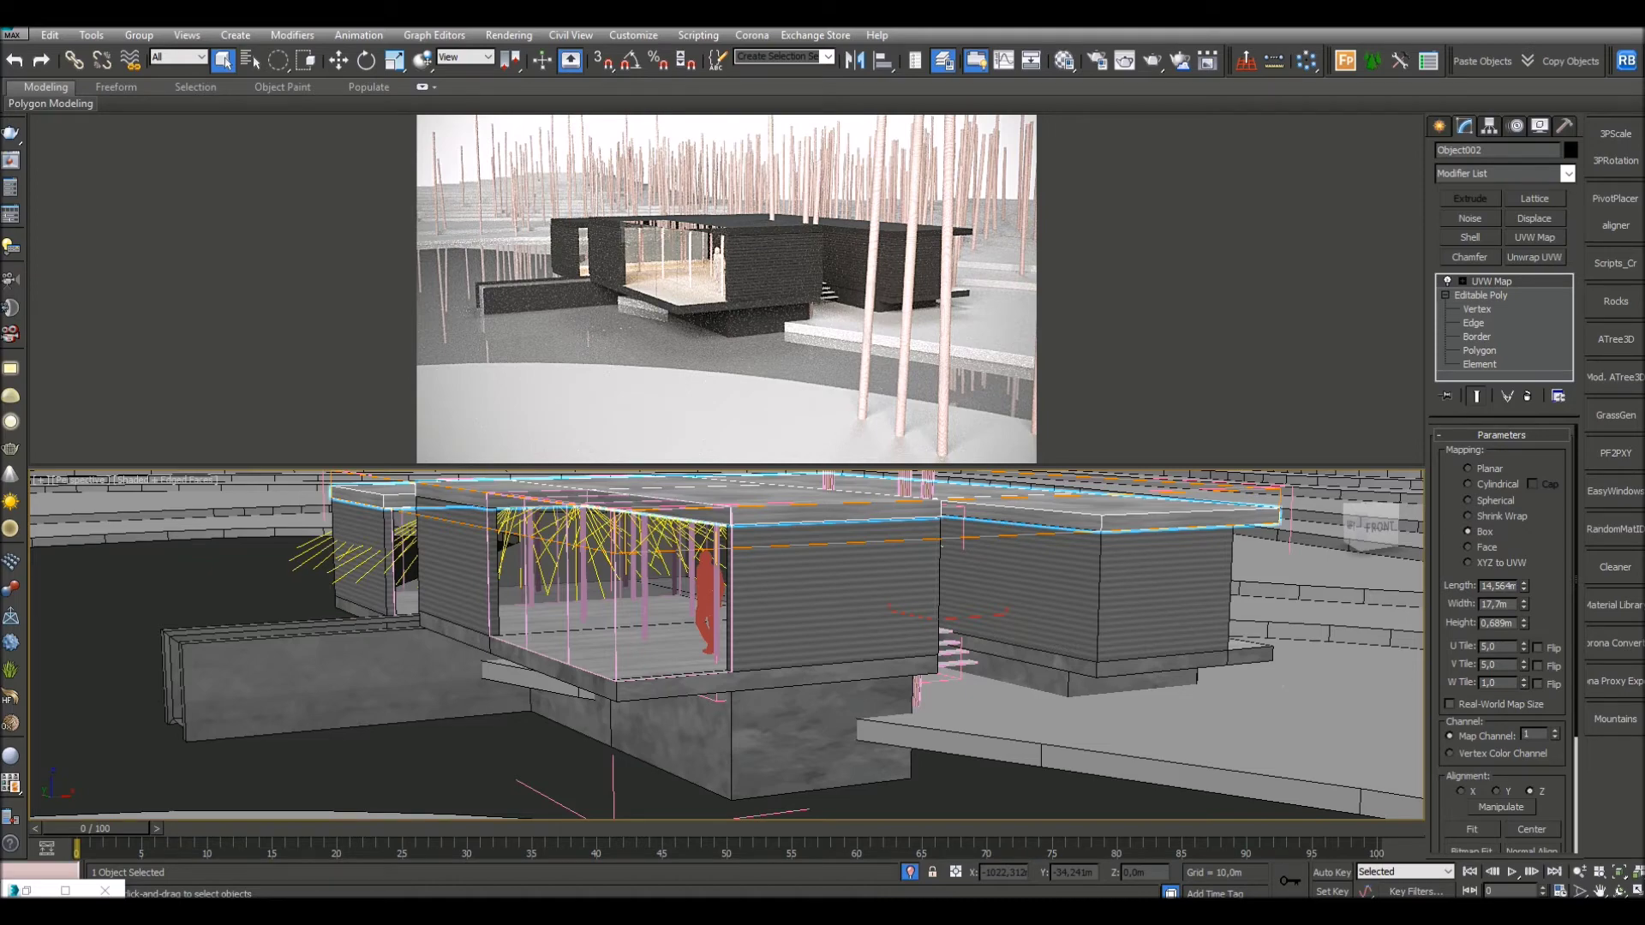
middle_click_drag(707, 624, 595, 656, "alt")
middle_click_drag(727, 644, 757, 620, "alt")
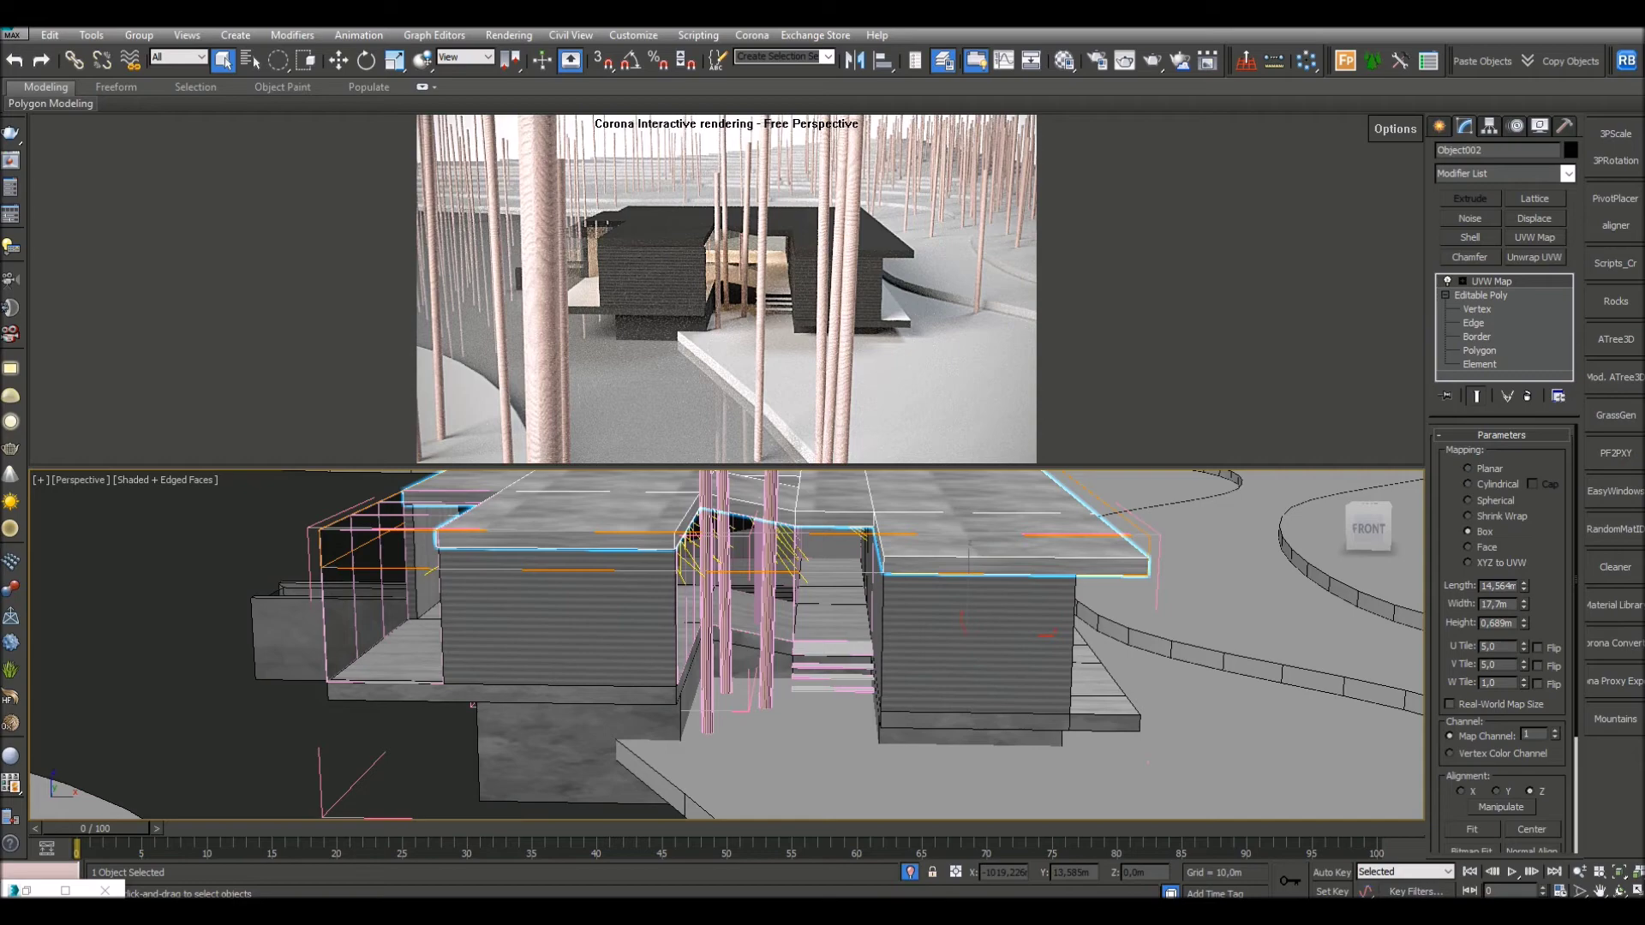
middle_click_drag(726, 651, 727, 582, "alt")
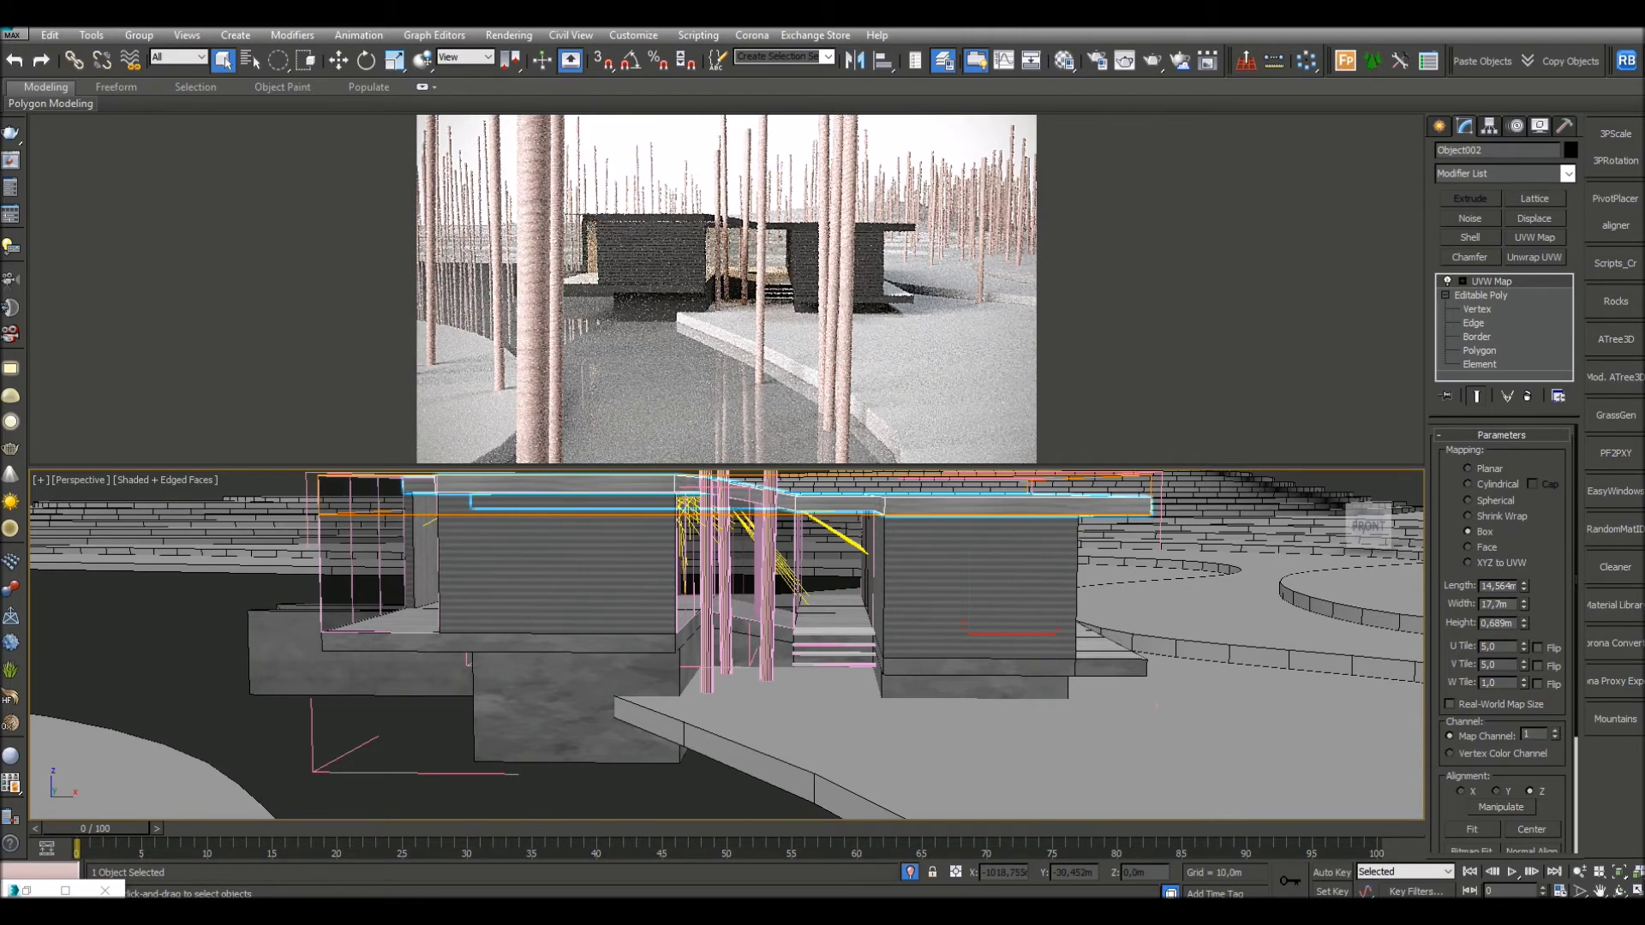
middle_click_drag(726, 587, 723, 586, "alt")
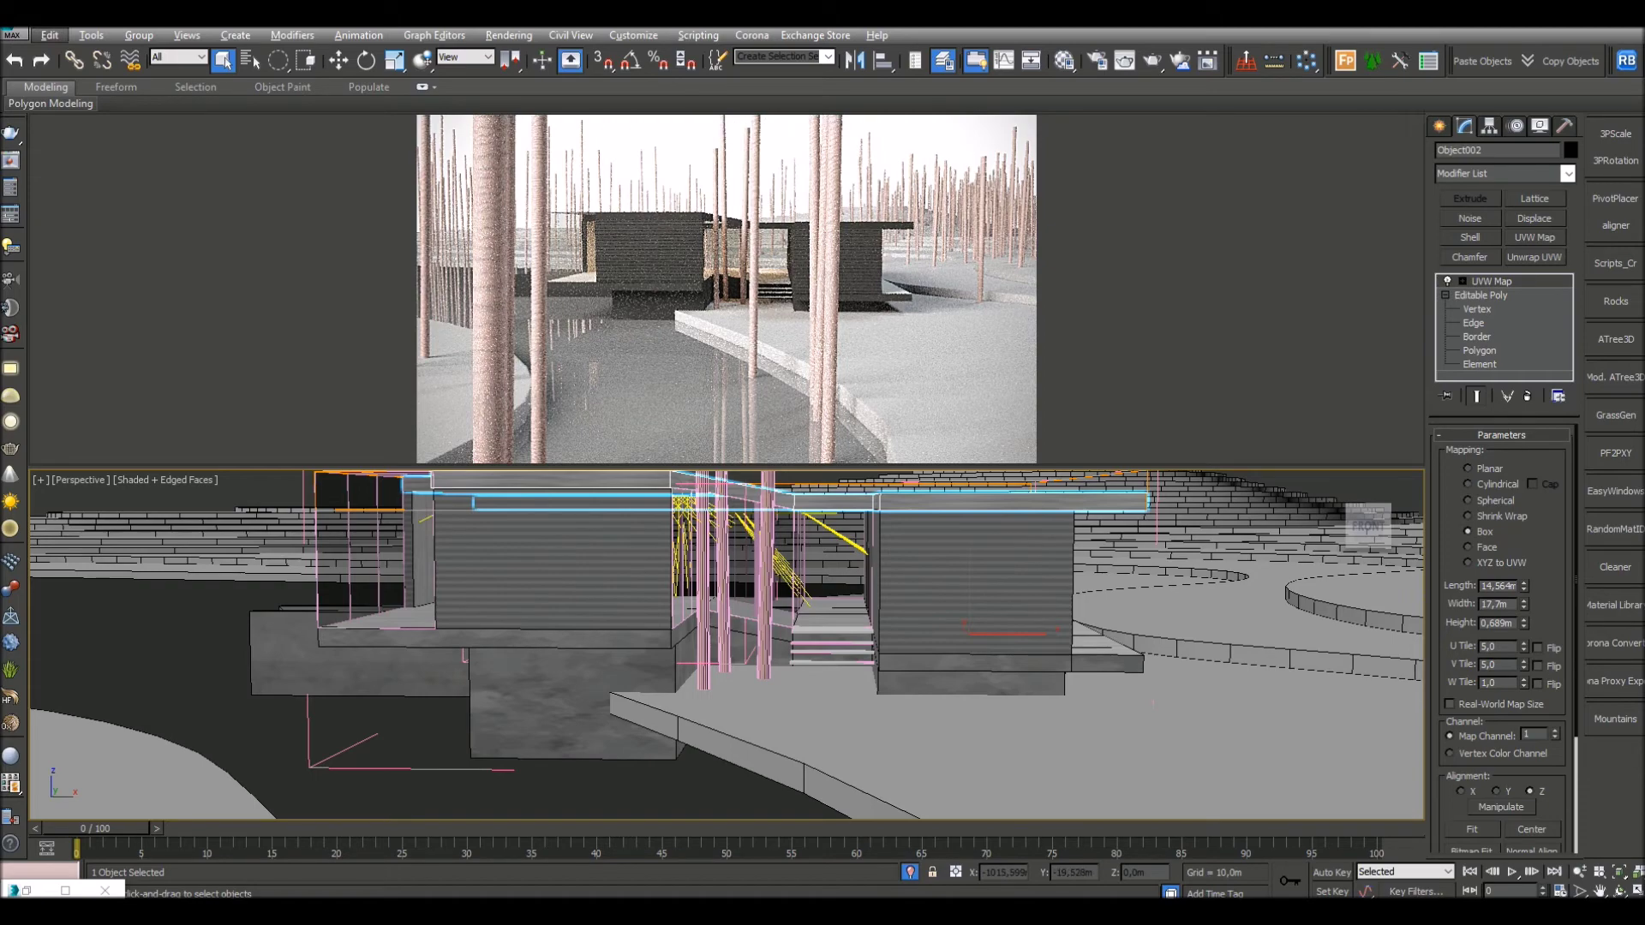
mouse_move(727, 651)
middle_mouse_down("alt")
mouse_move(726, 619)
mouse_move(748, 636)
middle_mouse_up("alt")
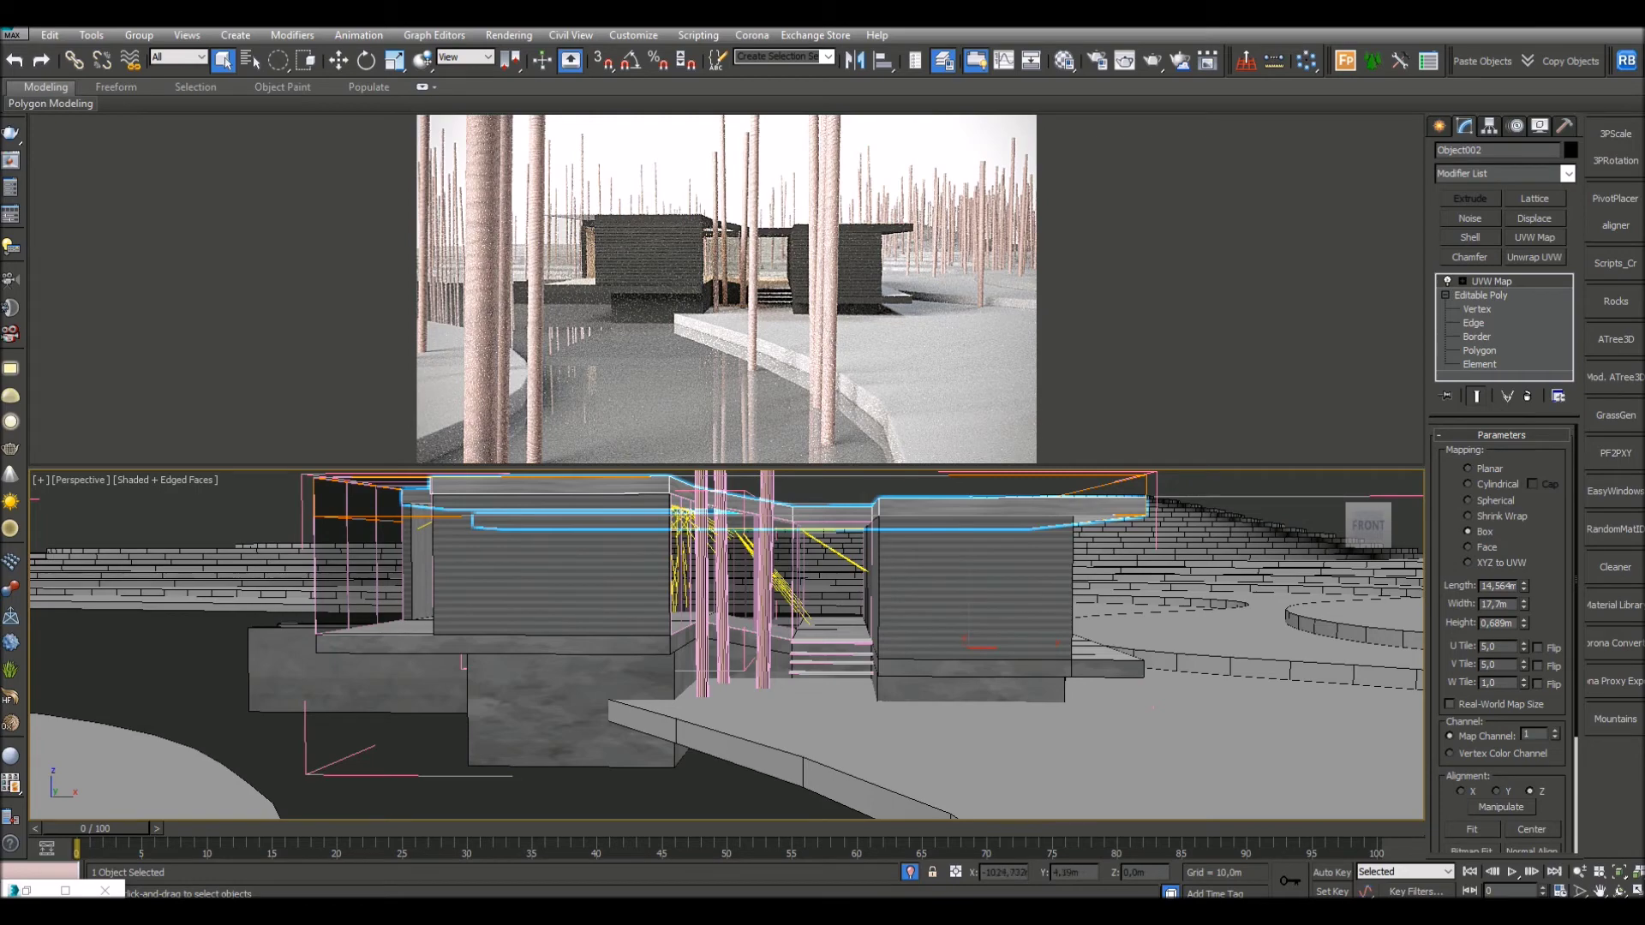
scroll(724, 557, "up", 4)
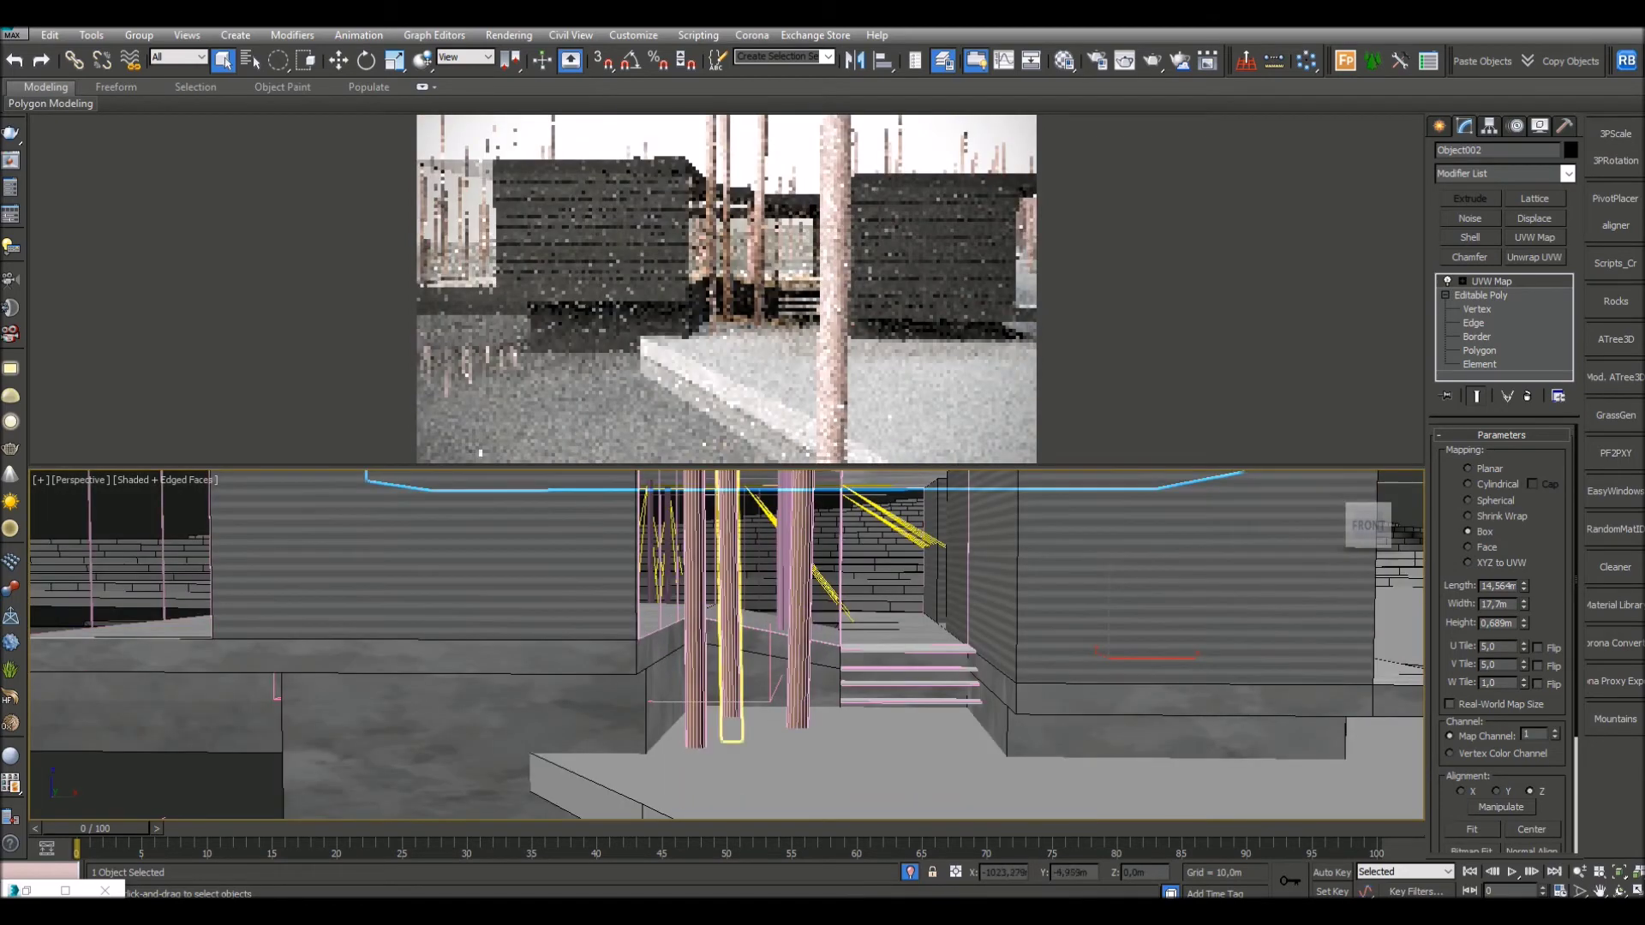
middle_click_drag(730, 583, 721, 644, "alt")
scroll(783, 660, "up", 3)
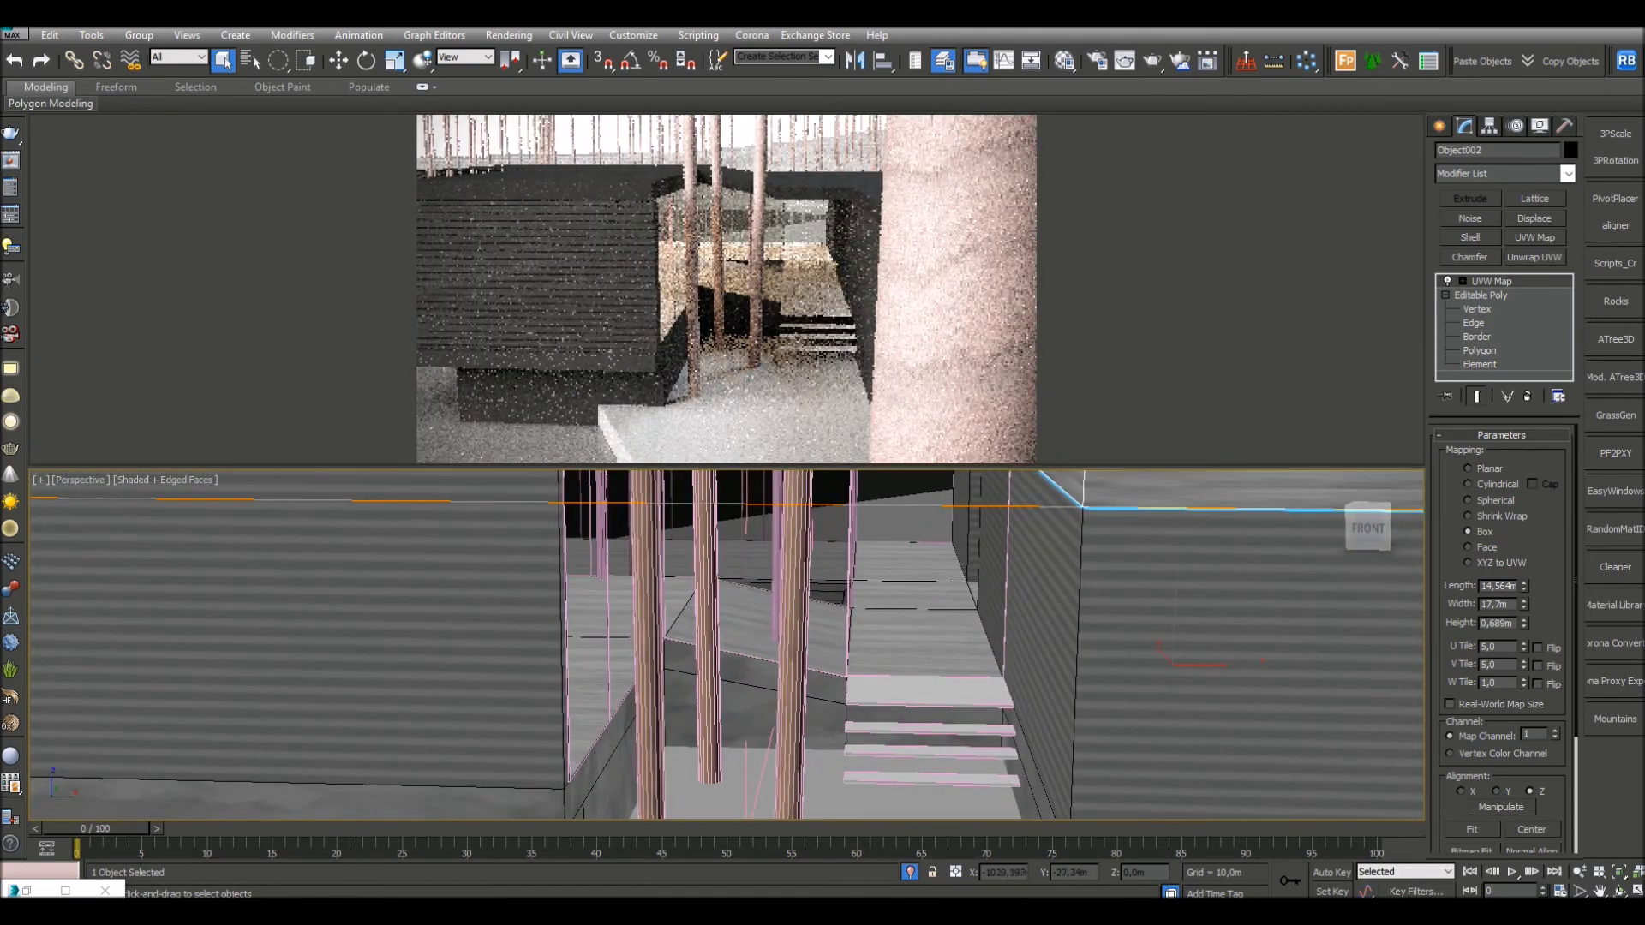
scroll(844, 654, "down", 5)
middle_click_drag(844, 651, 857, 583, "alt")
scroll(853, 604, "down", 1)
scroll(856, 604, "down", 2)
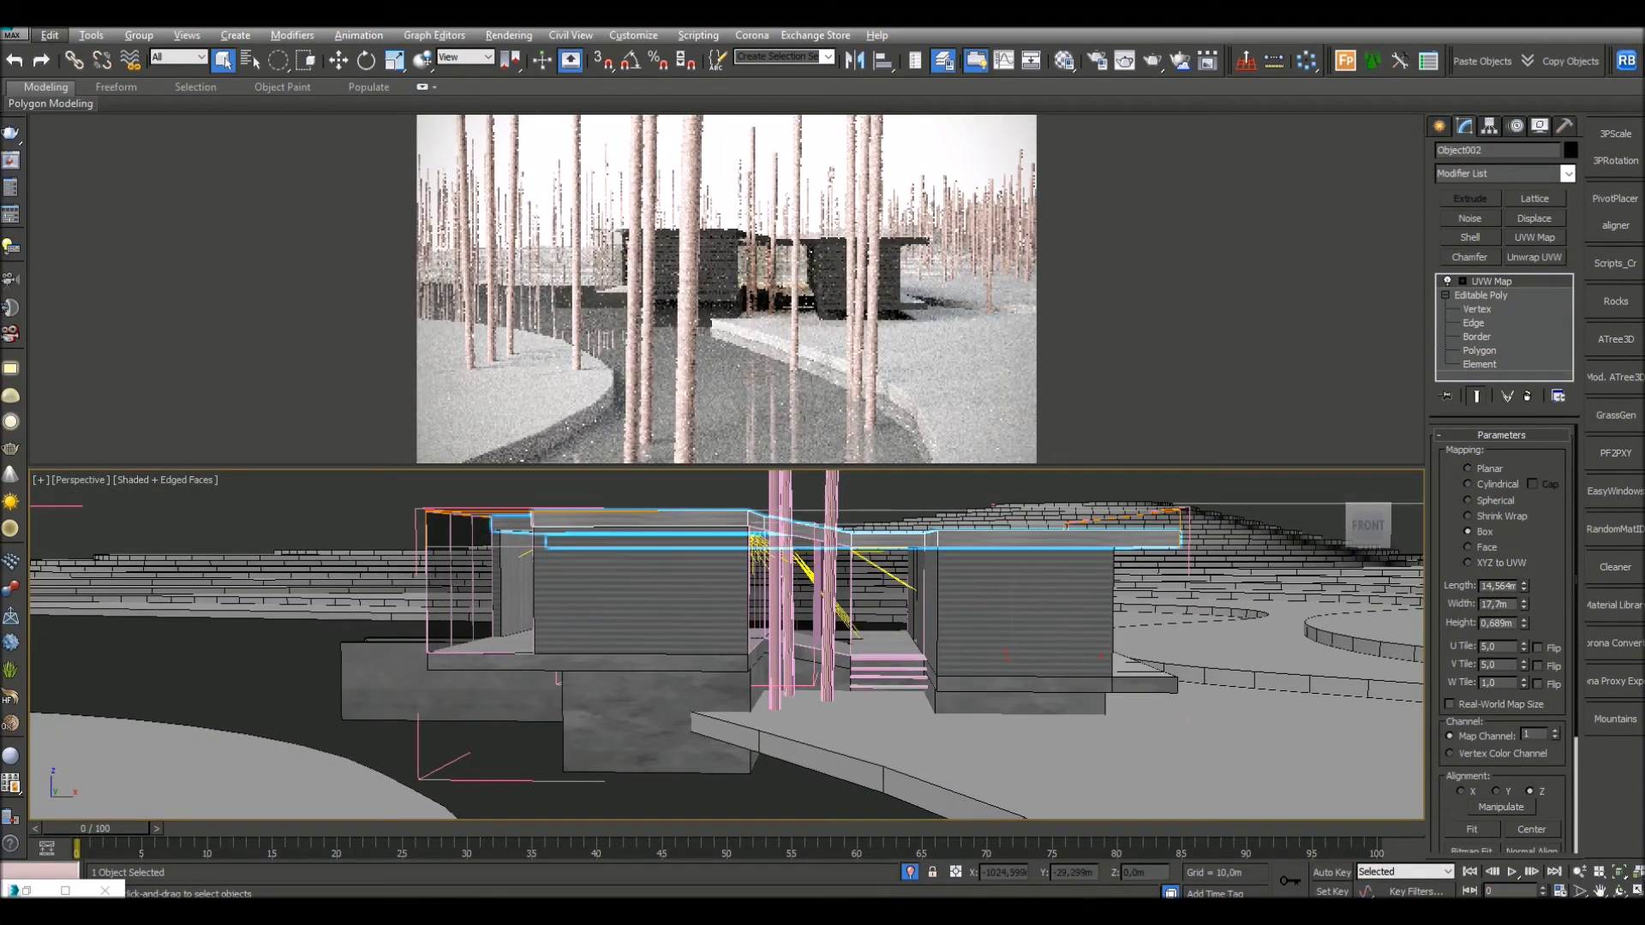
Step: Examine the whole house within the surrounding terrain, water and tree trunks from an aerial viewpoint
middle_click_drag(856, 583, 1061, 677, "alt")
scroll(754, 582, "down", 4)
middle_click_drag(754, 583, 599, 655)
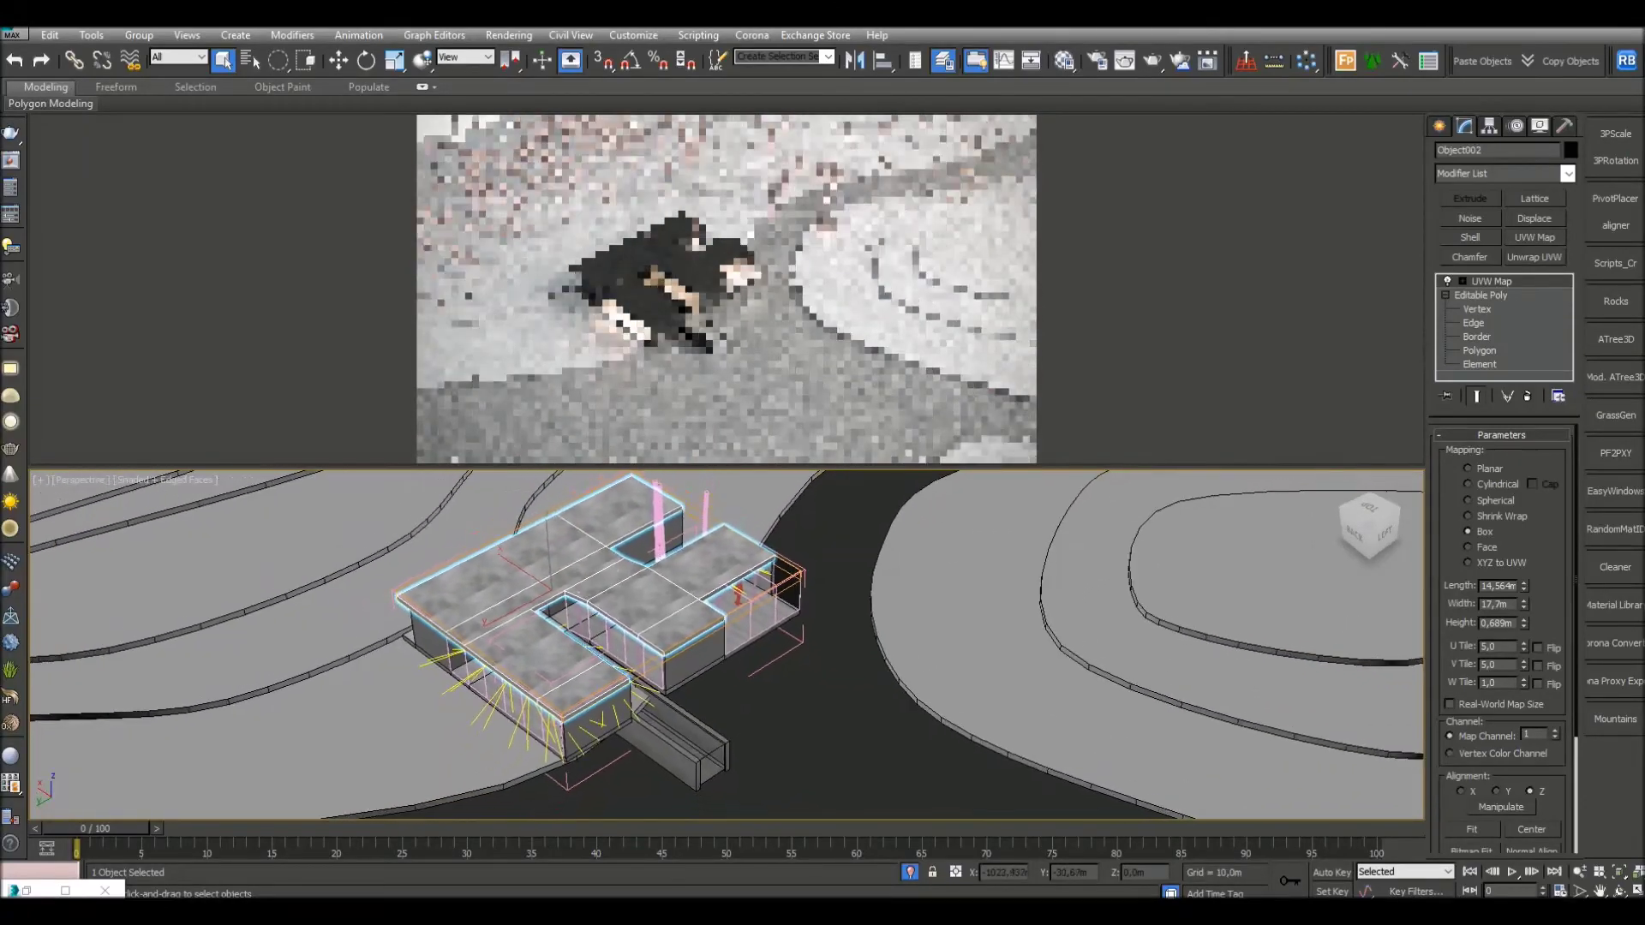
middle_click_drag(874, 669, 913, 681, "alt")
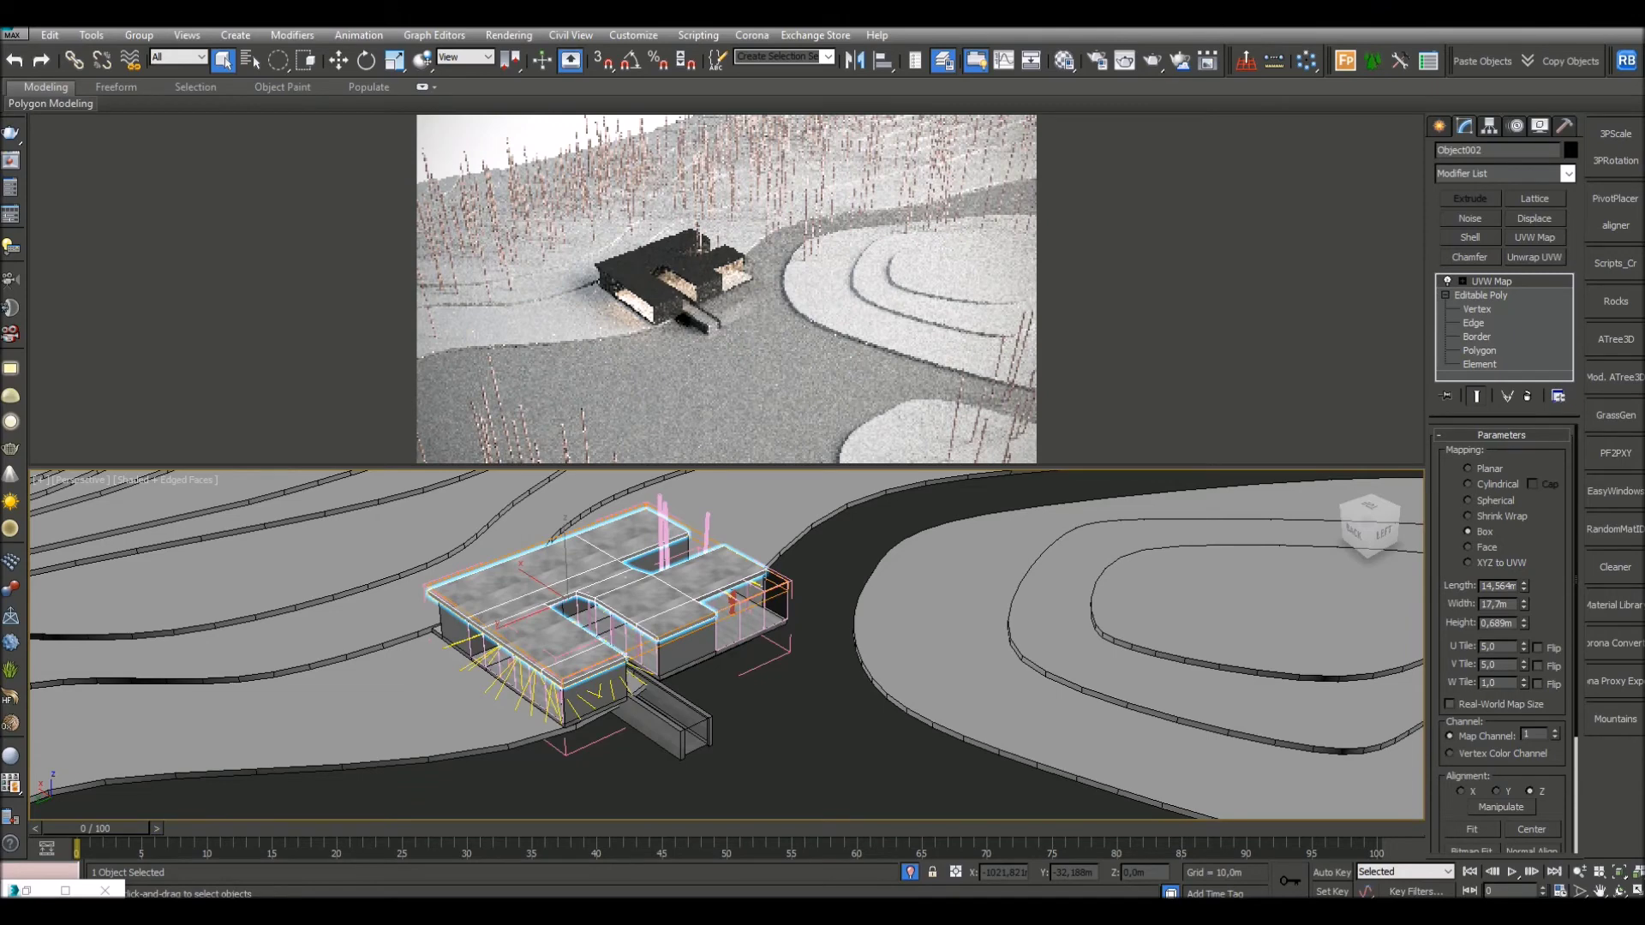
middle_click_drag(626, 577, 558, 567)
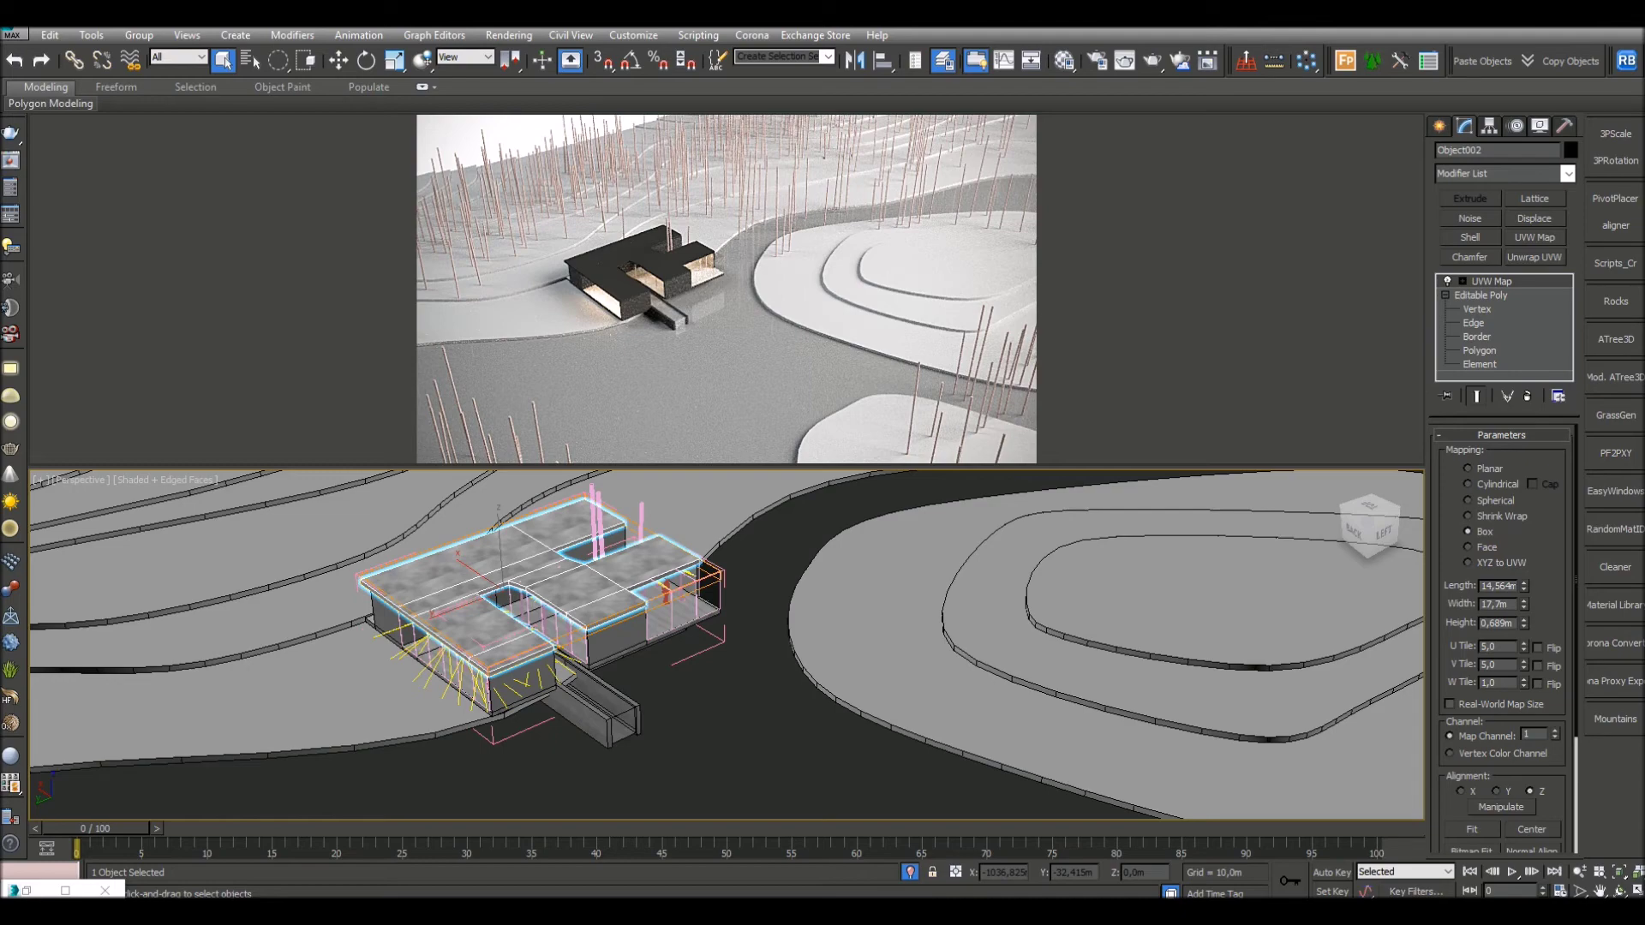
middle_click_drag(727, 644, 673, 629)
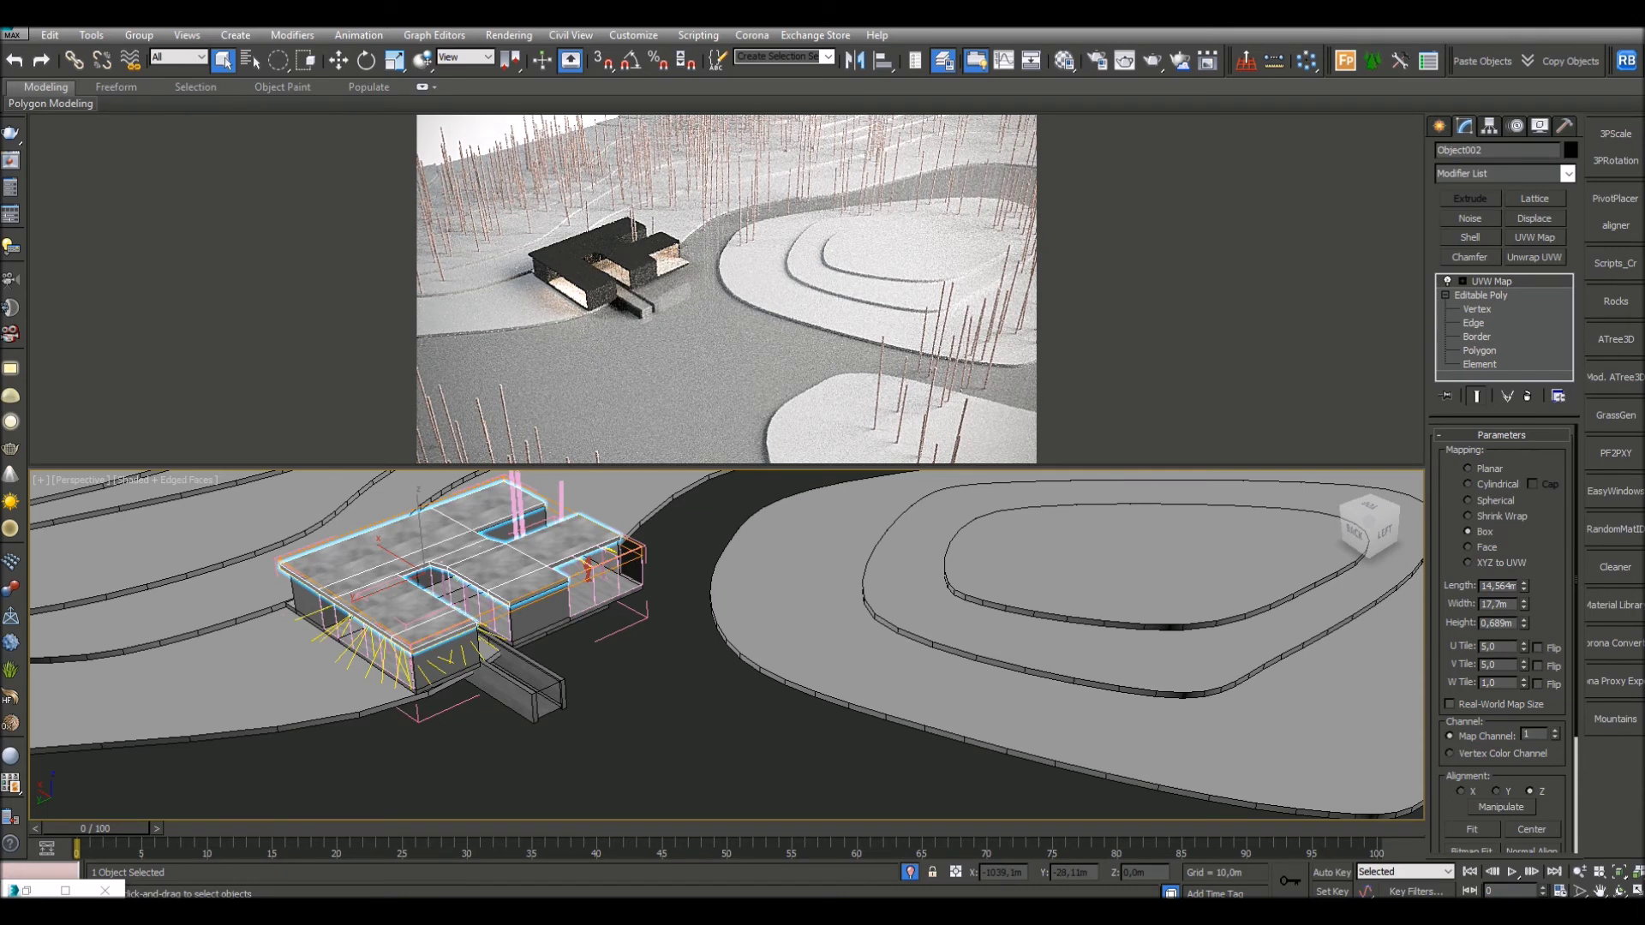
Step: Examine the house and its reflections across the water from low viewpoints near the water surface
middle_click_drag(951, 775, 1078, 650, "alt")
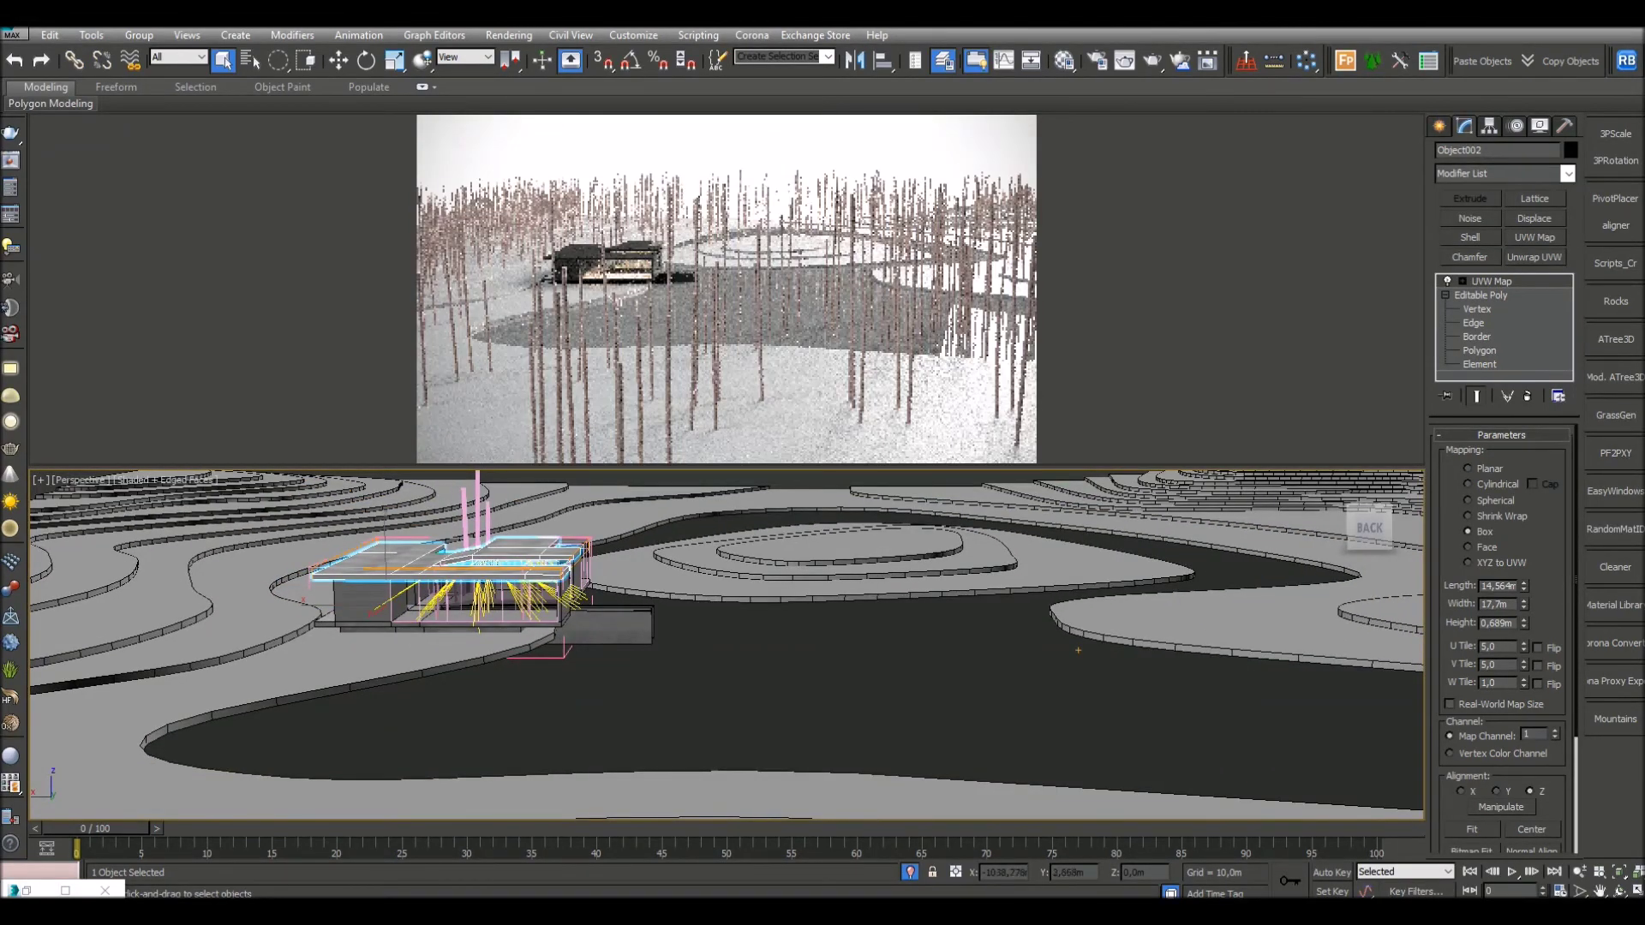
middle_click_drag(1078, 651, 1299, 799, "alt")
scroll(1250, 739, "up", 4)
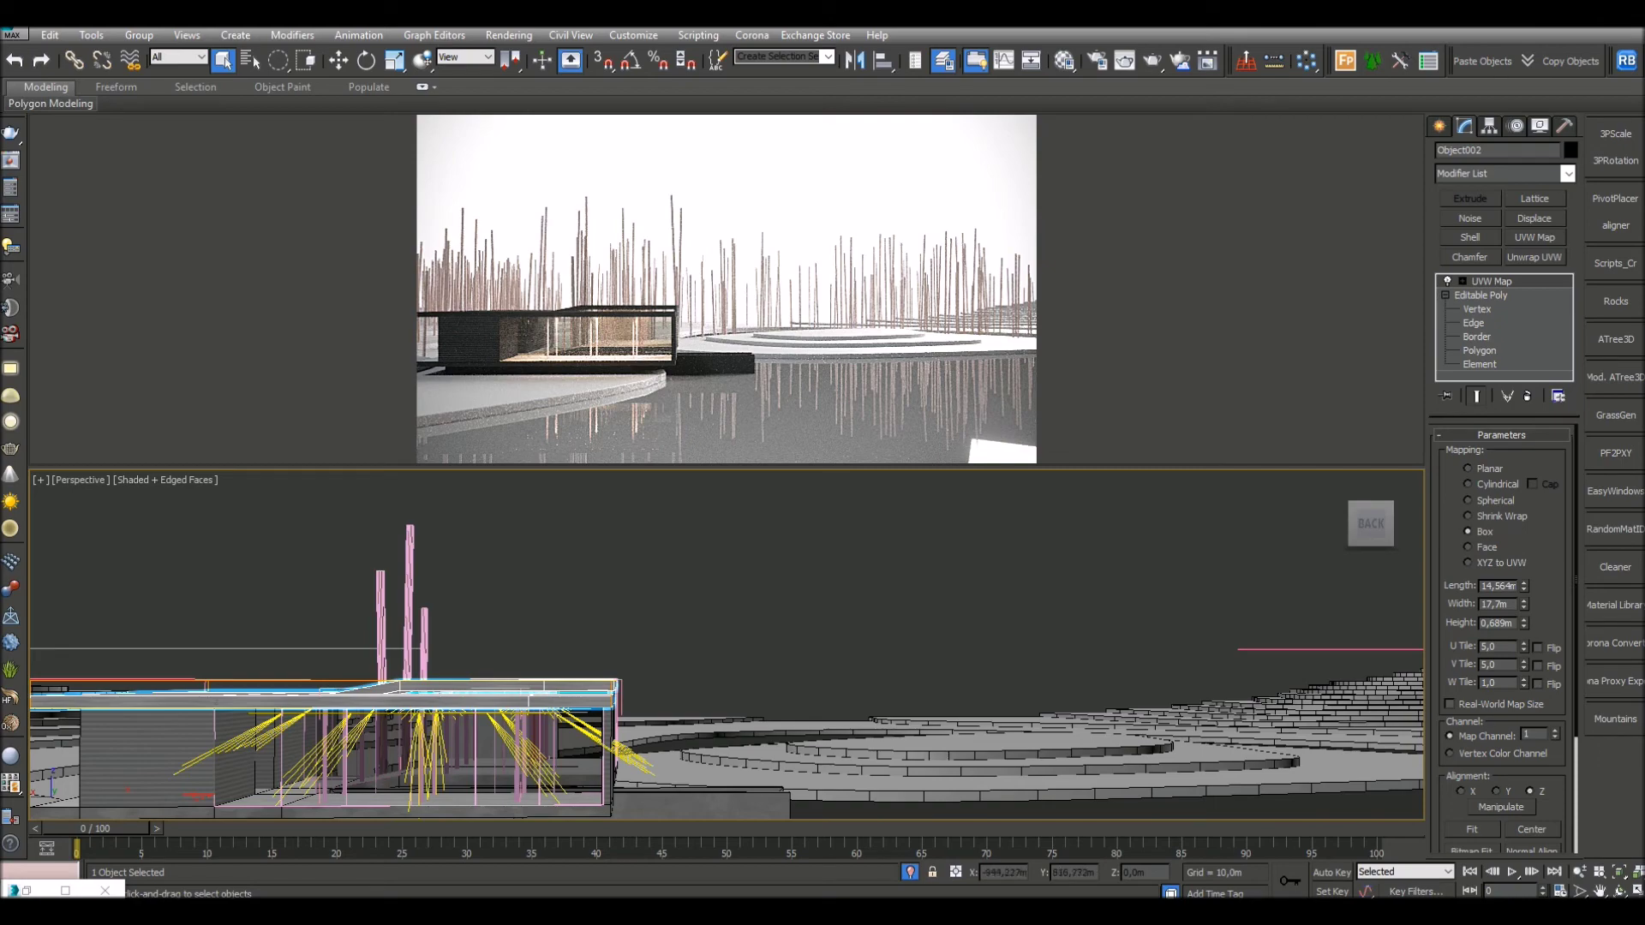
middle_click_drag(727, 644, 591, 636, "alt")
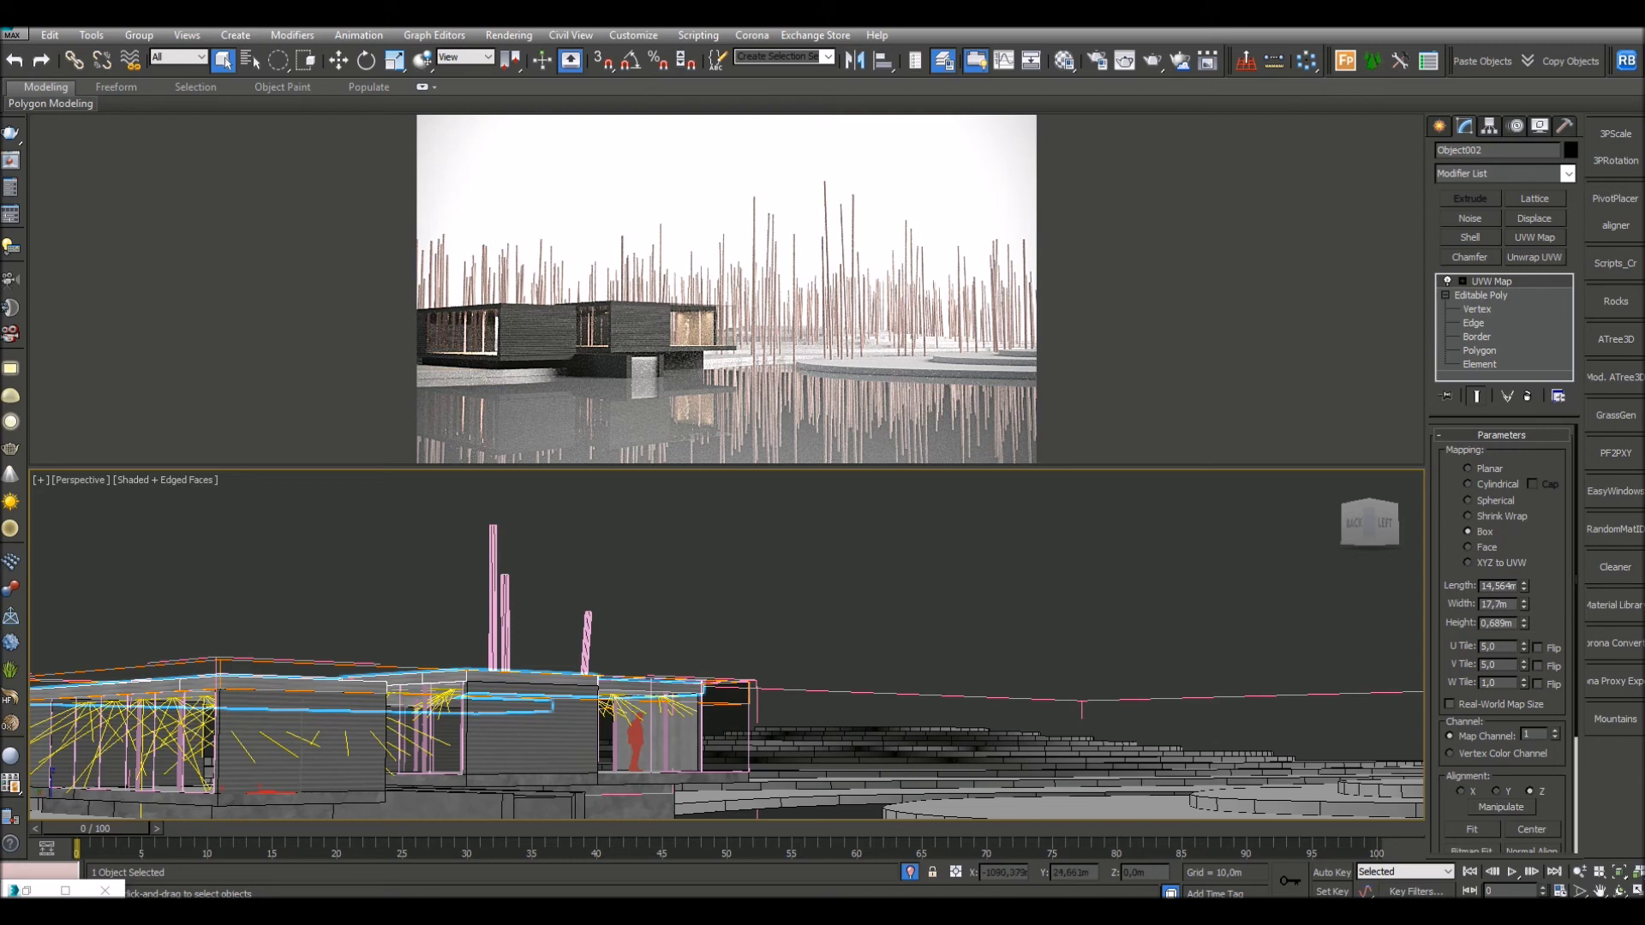
middle_click_drag(726, 651, 716, 639, "alt")
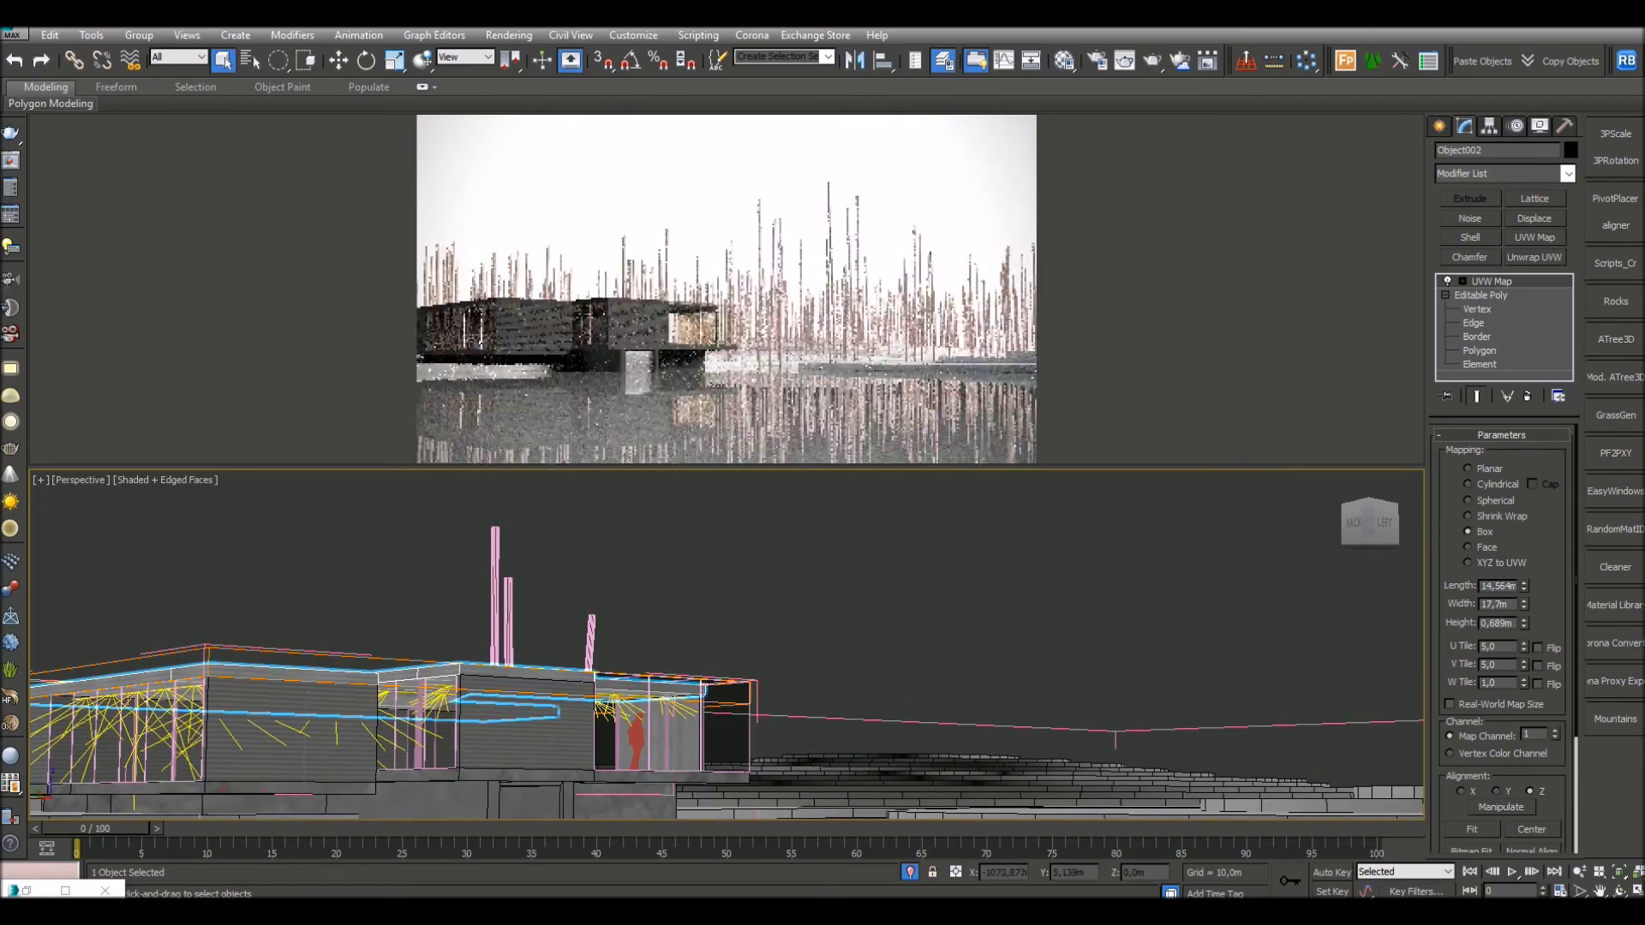